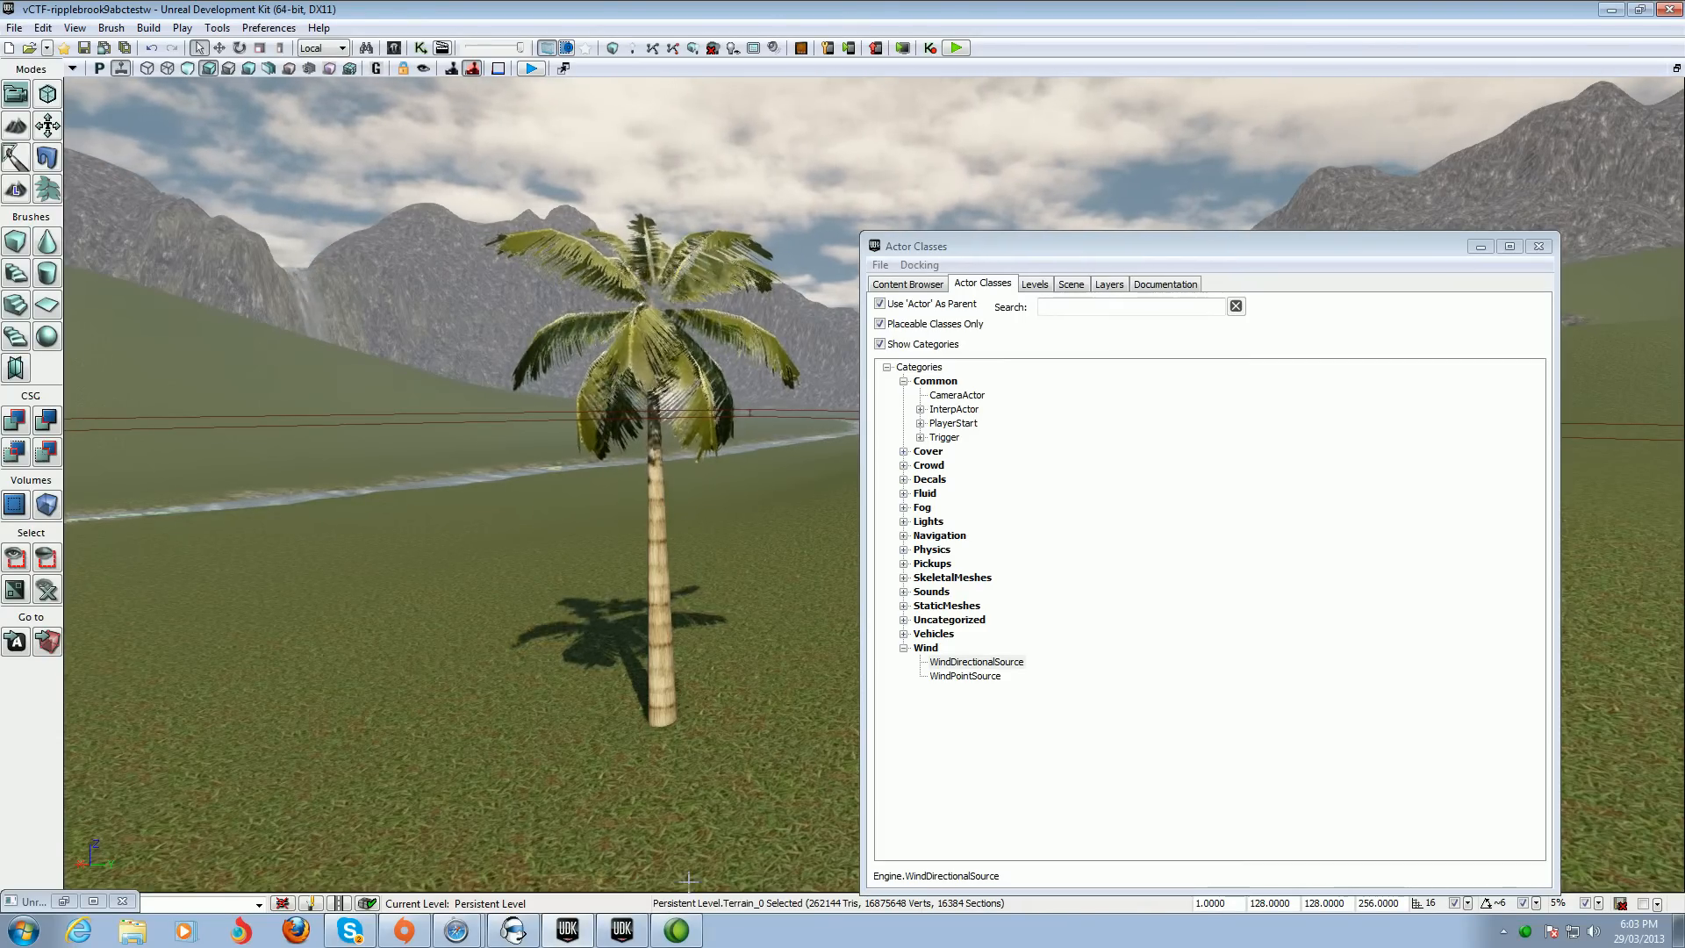
Open the Content Browser and search the assets for shane
left_click(619, 803)
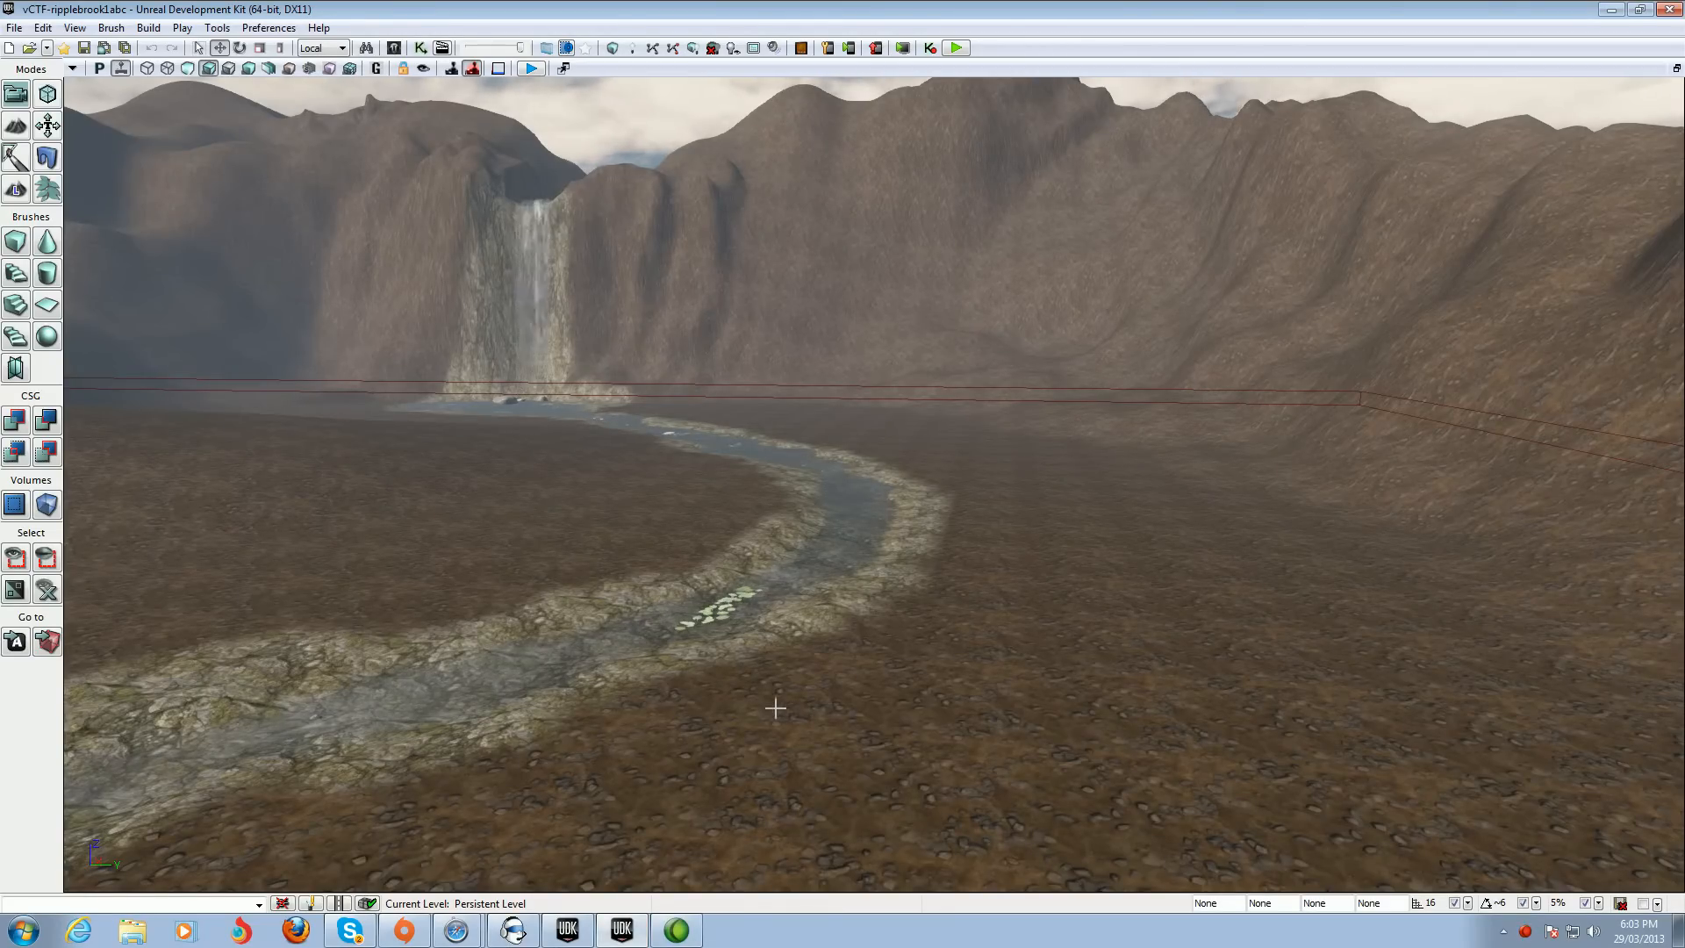
left_click(395, 49)
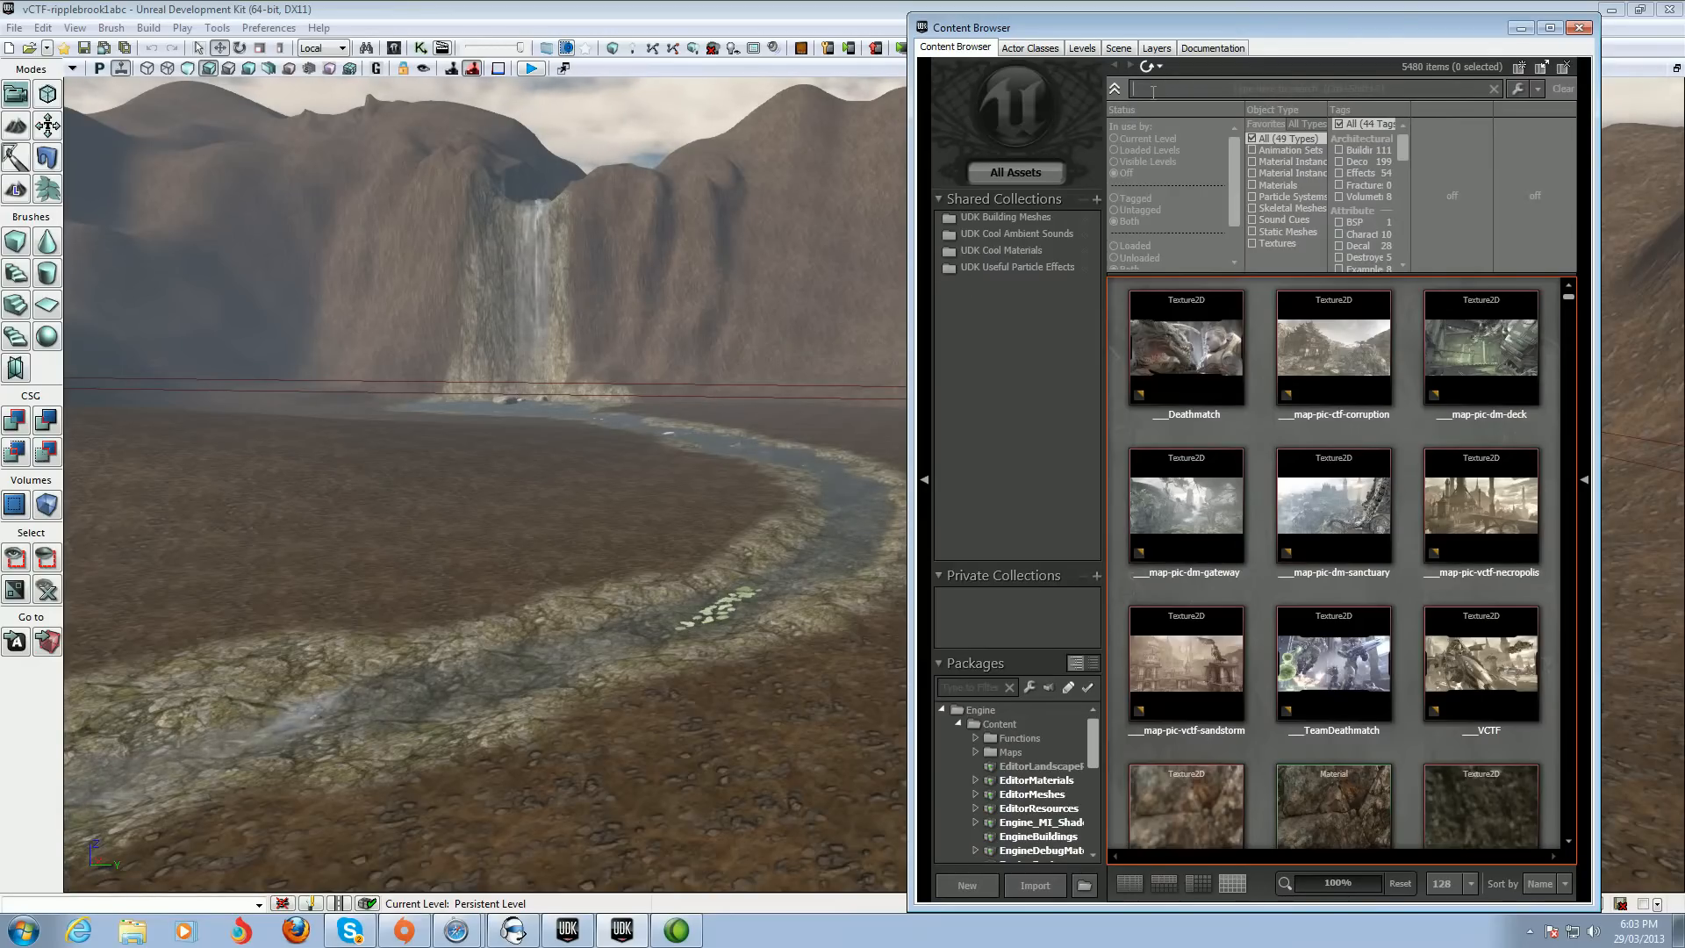
type("s")
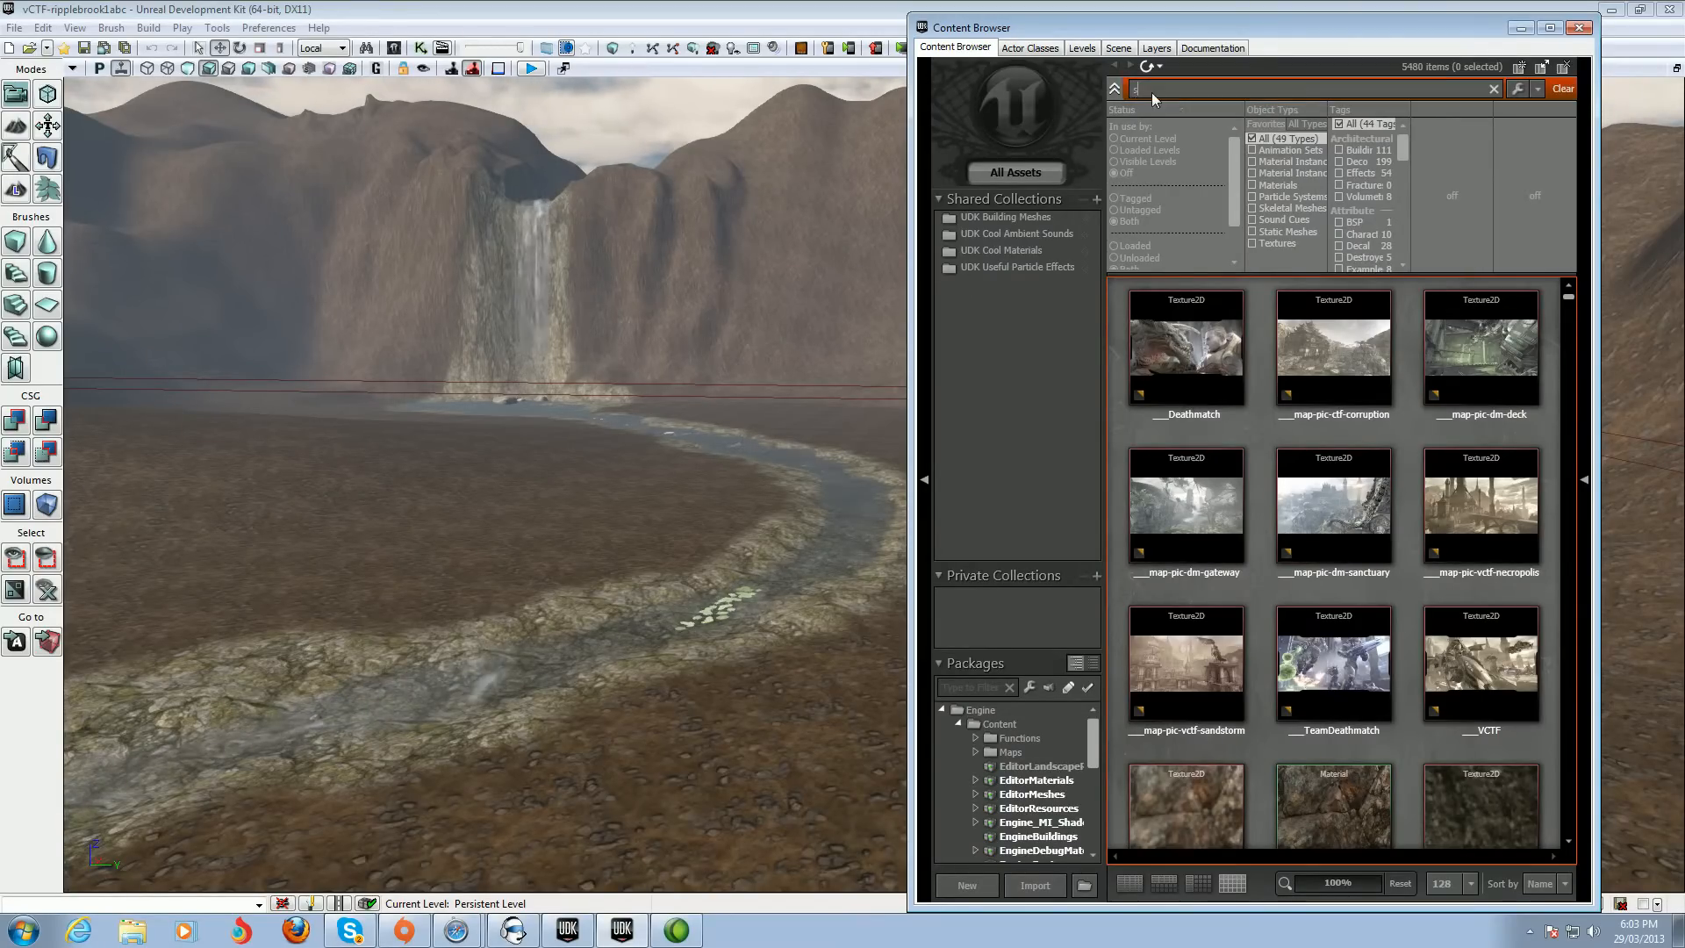
type("ha")
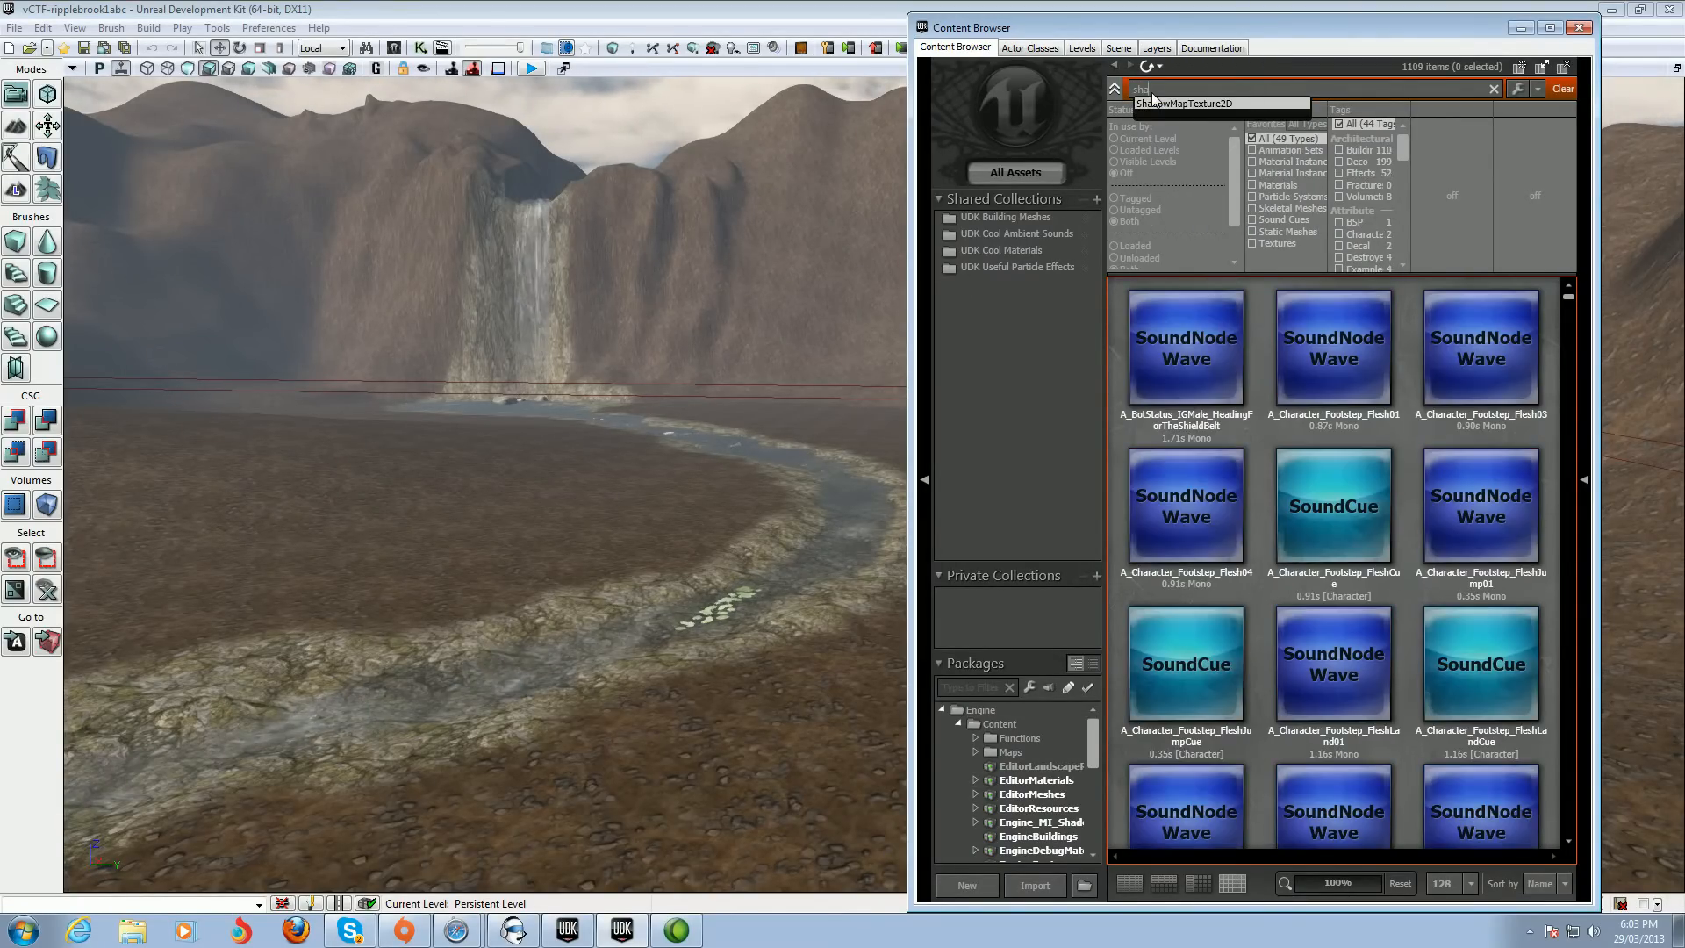
type("re")
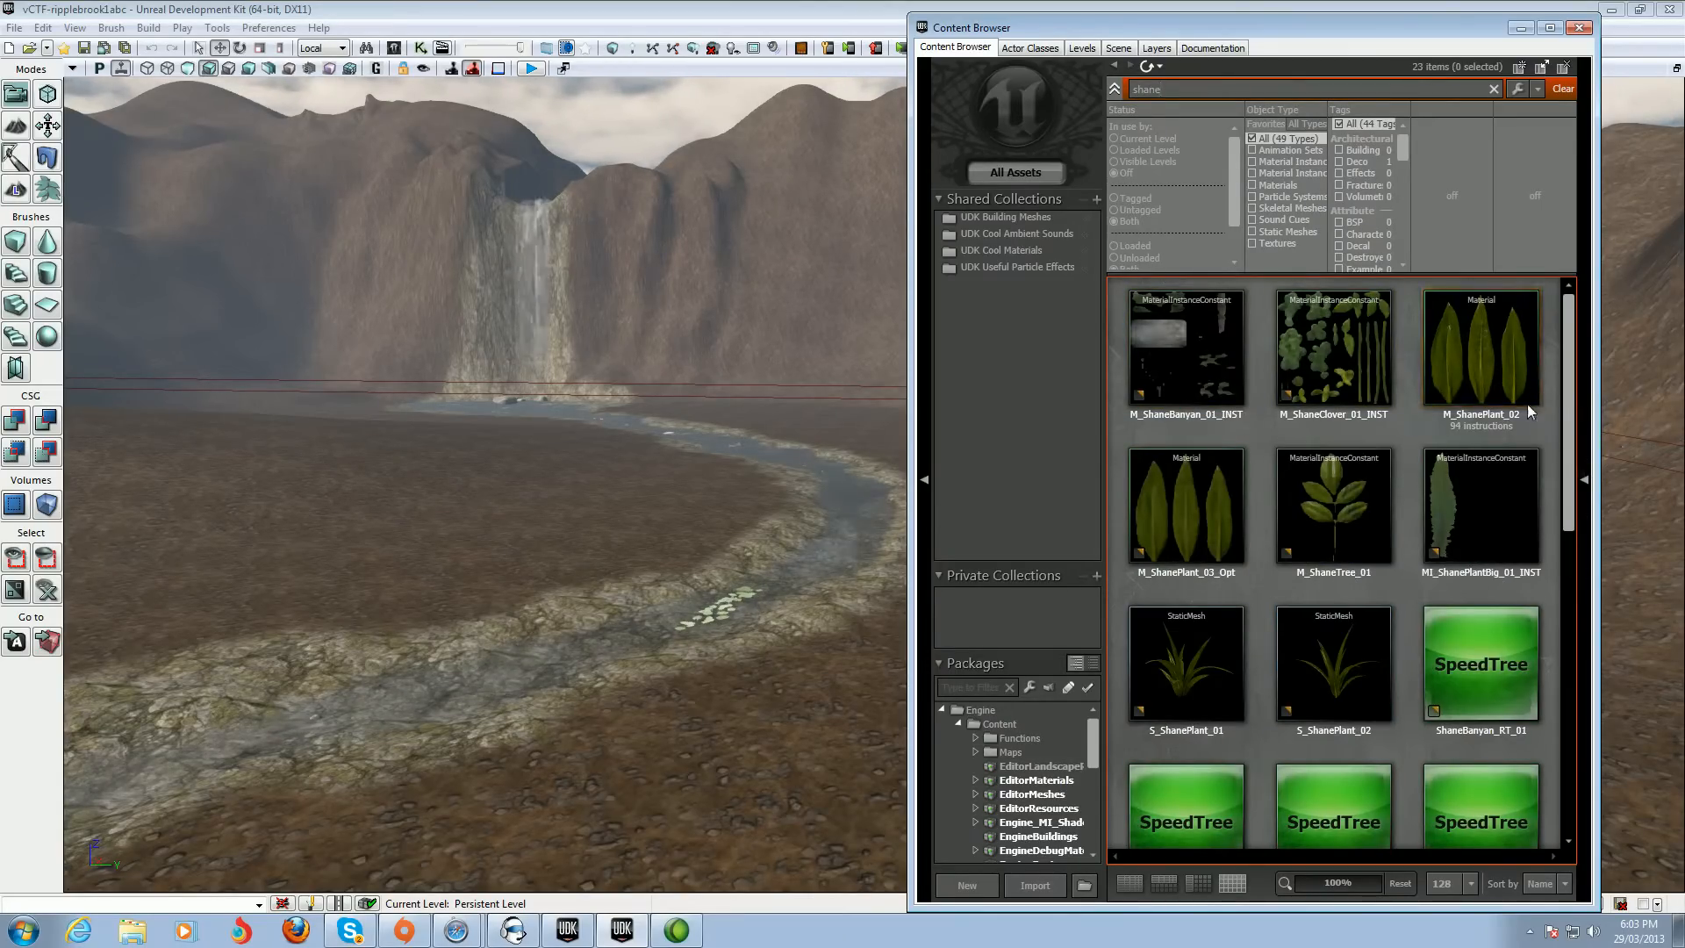
Start creating a copy of the M_ShanePlant_02 material
left_click(1483, 356)
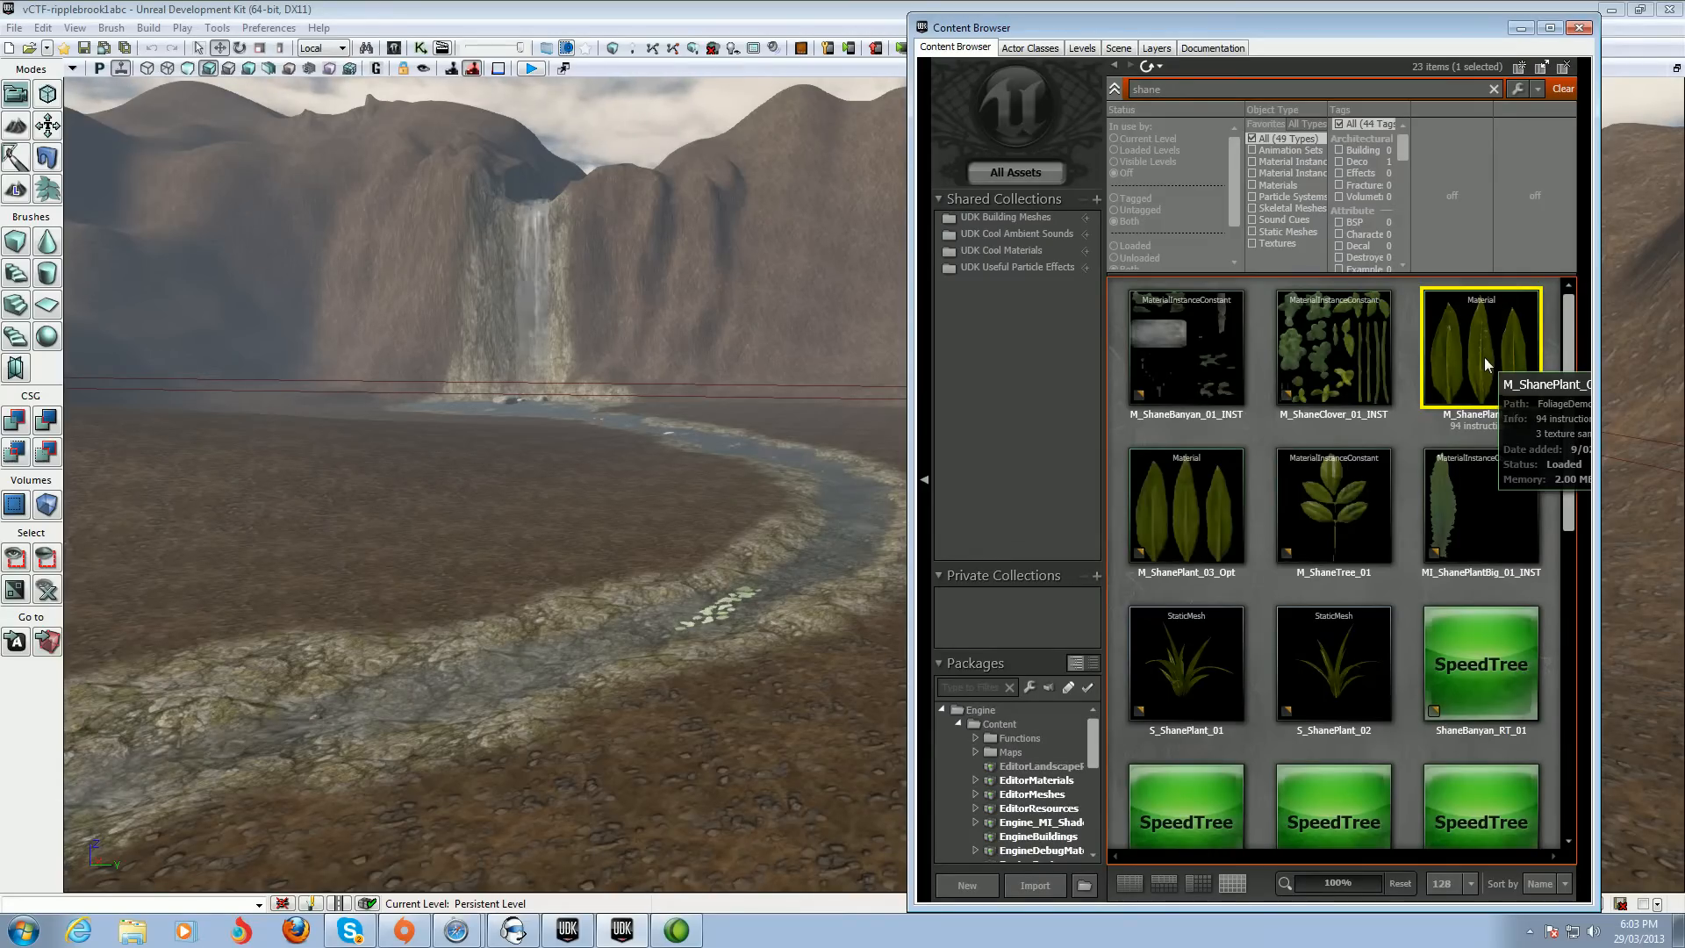
right_click(1483, 356)
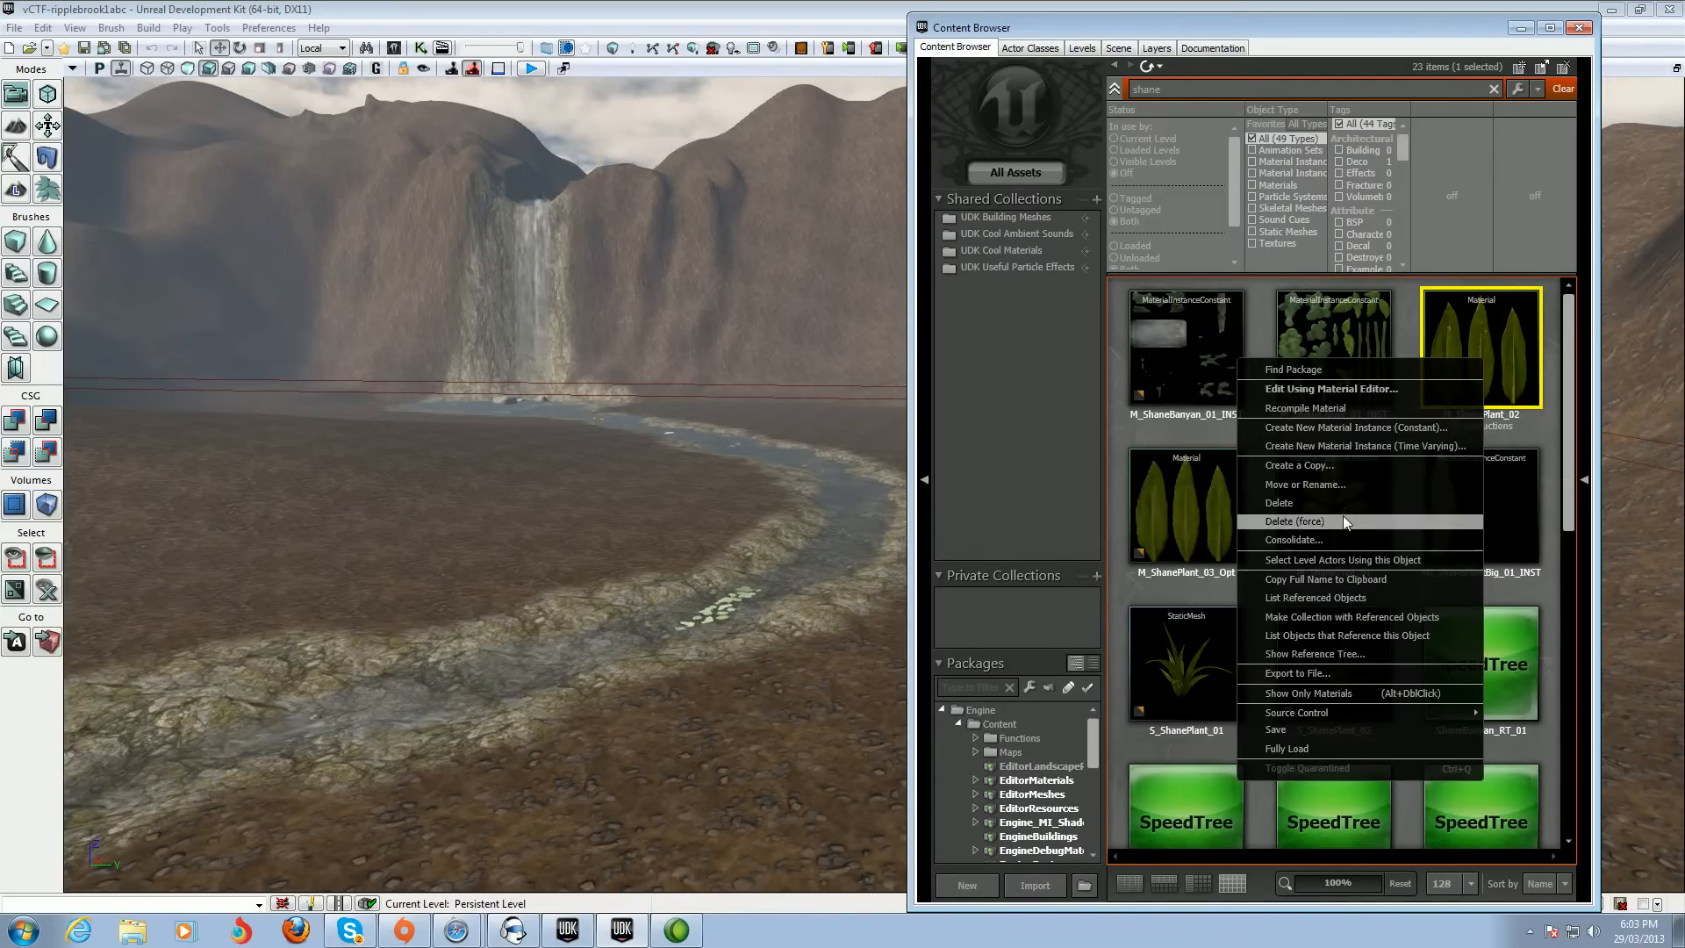
left_click(1329, 466)
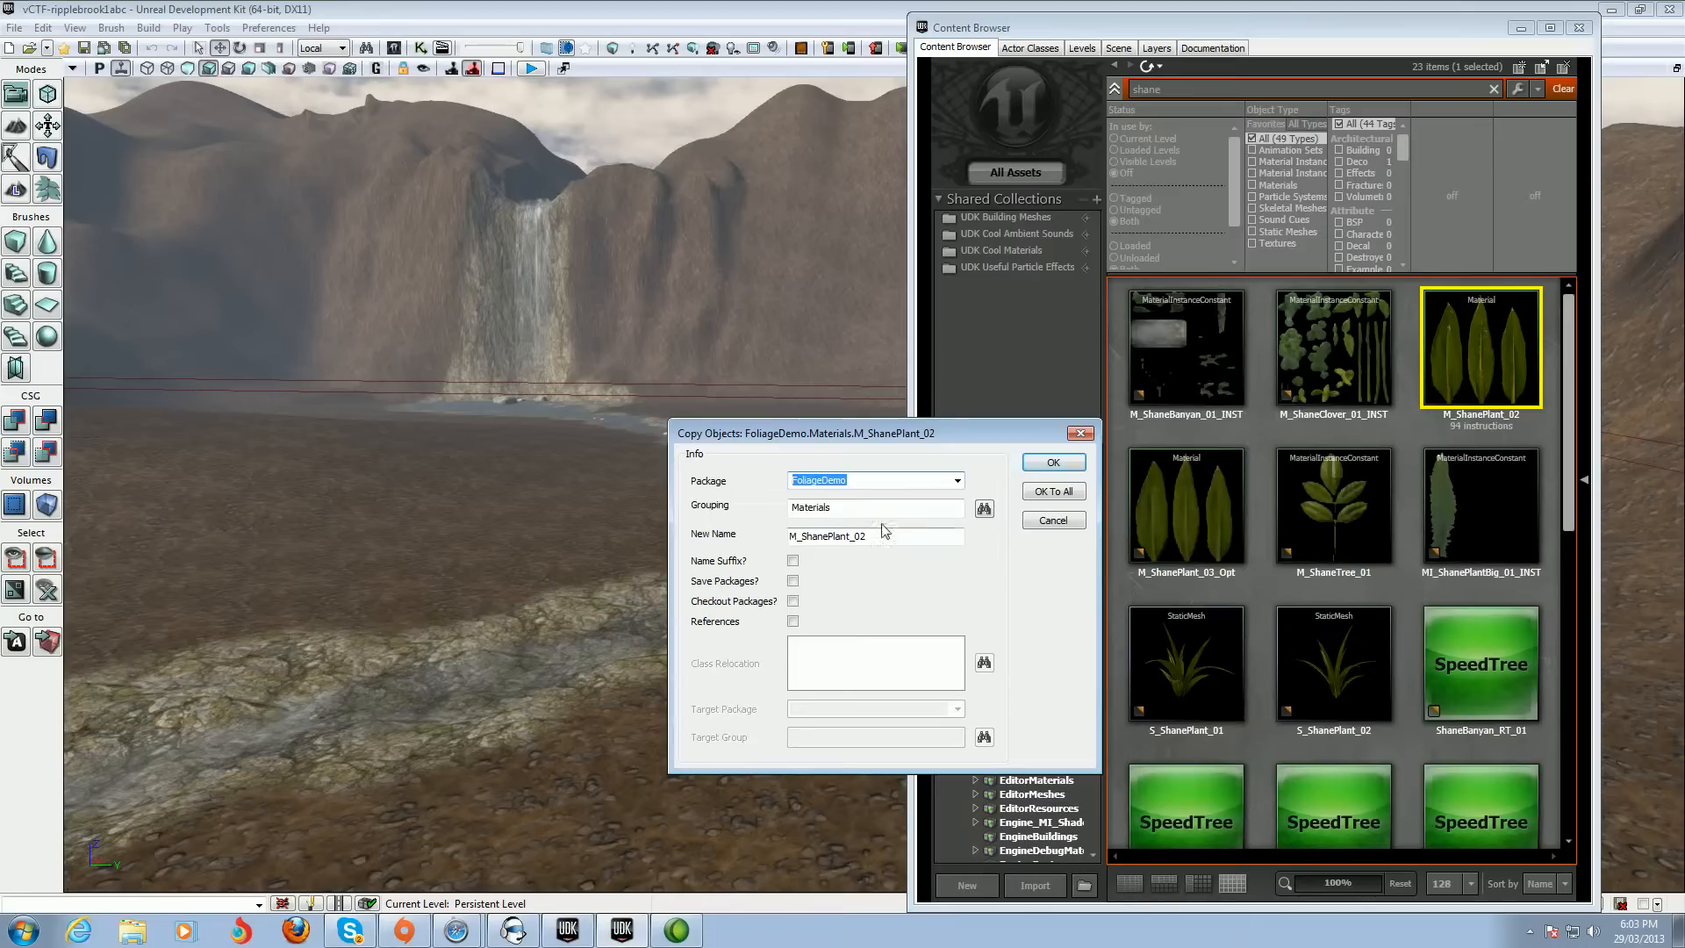
Copy the material into the abg-palm45 package, Materials group, under the new name M_S
left_click(957, 481)
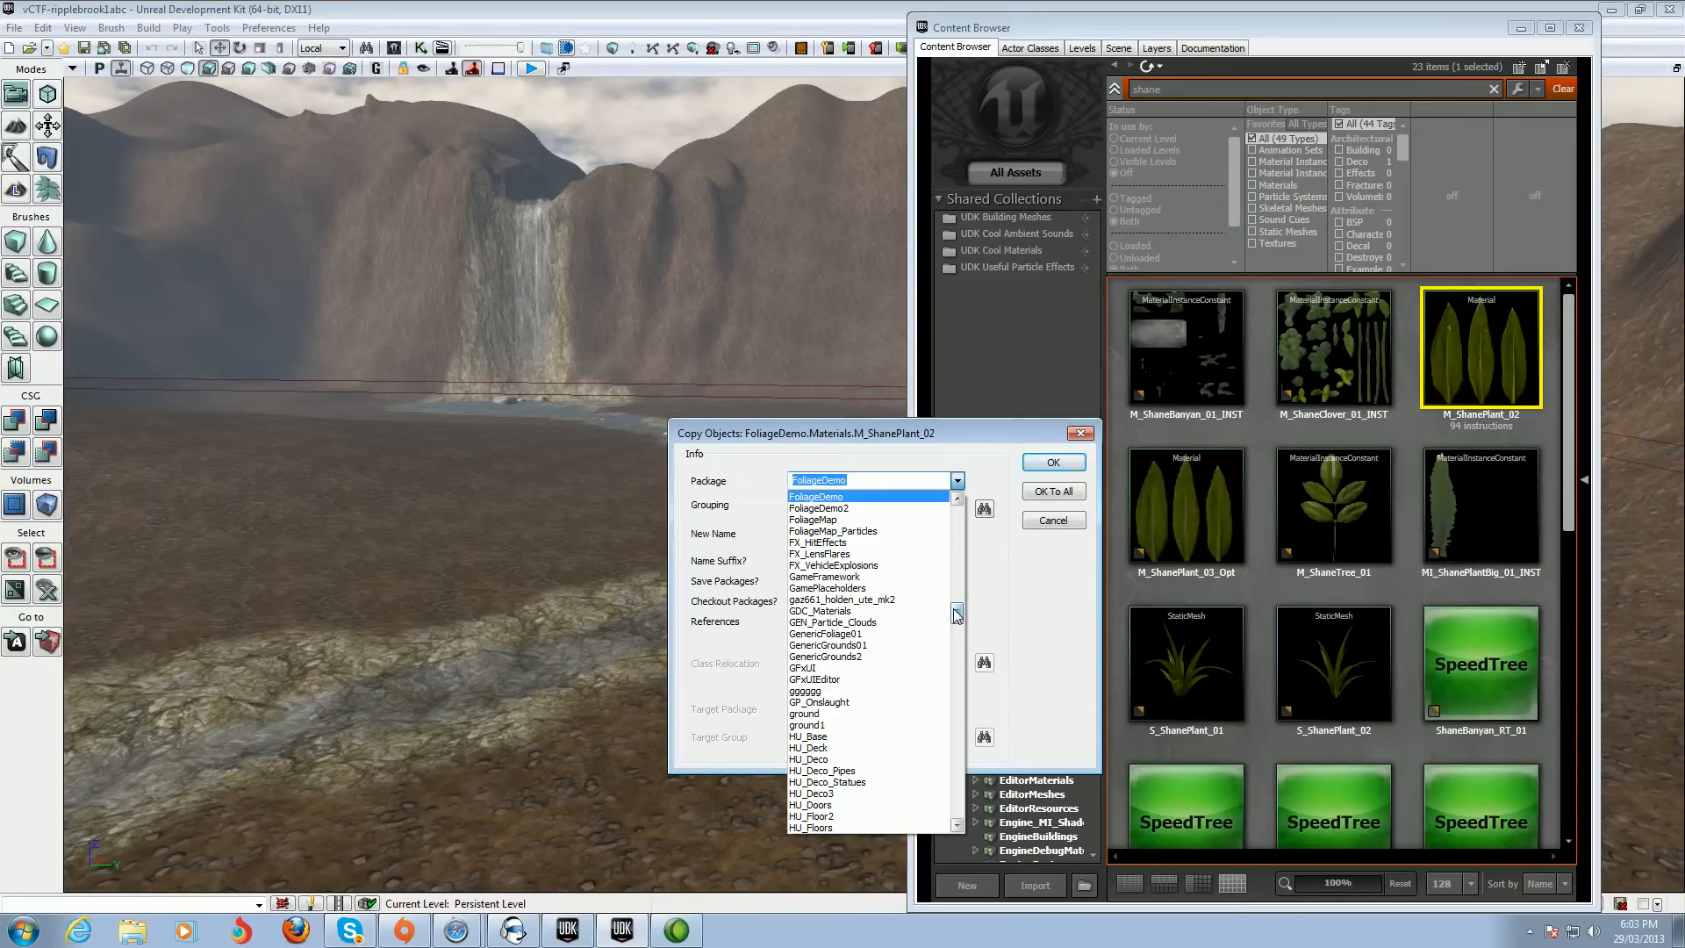
left_click_drag(957, 614, 957, 516)
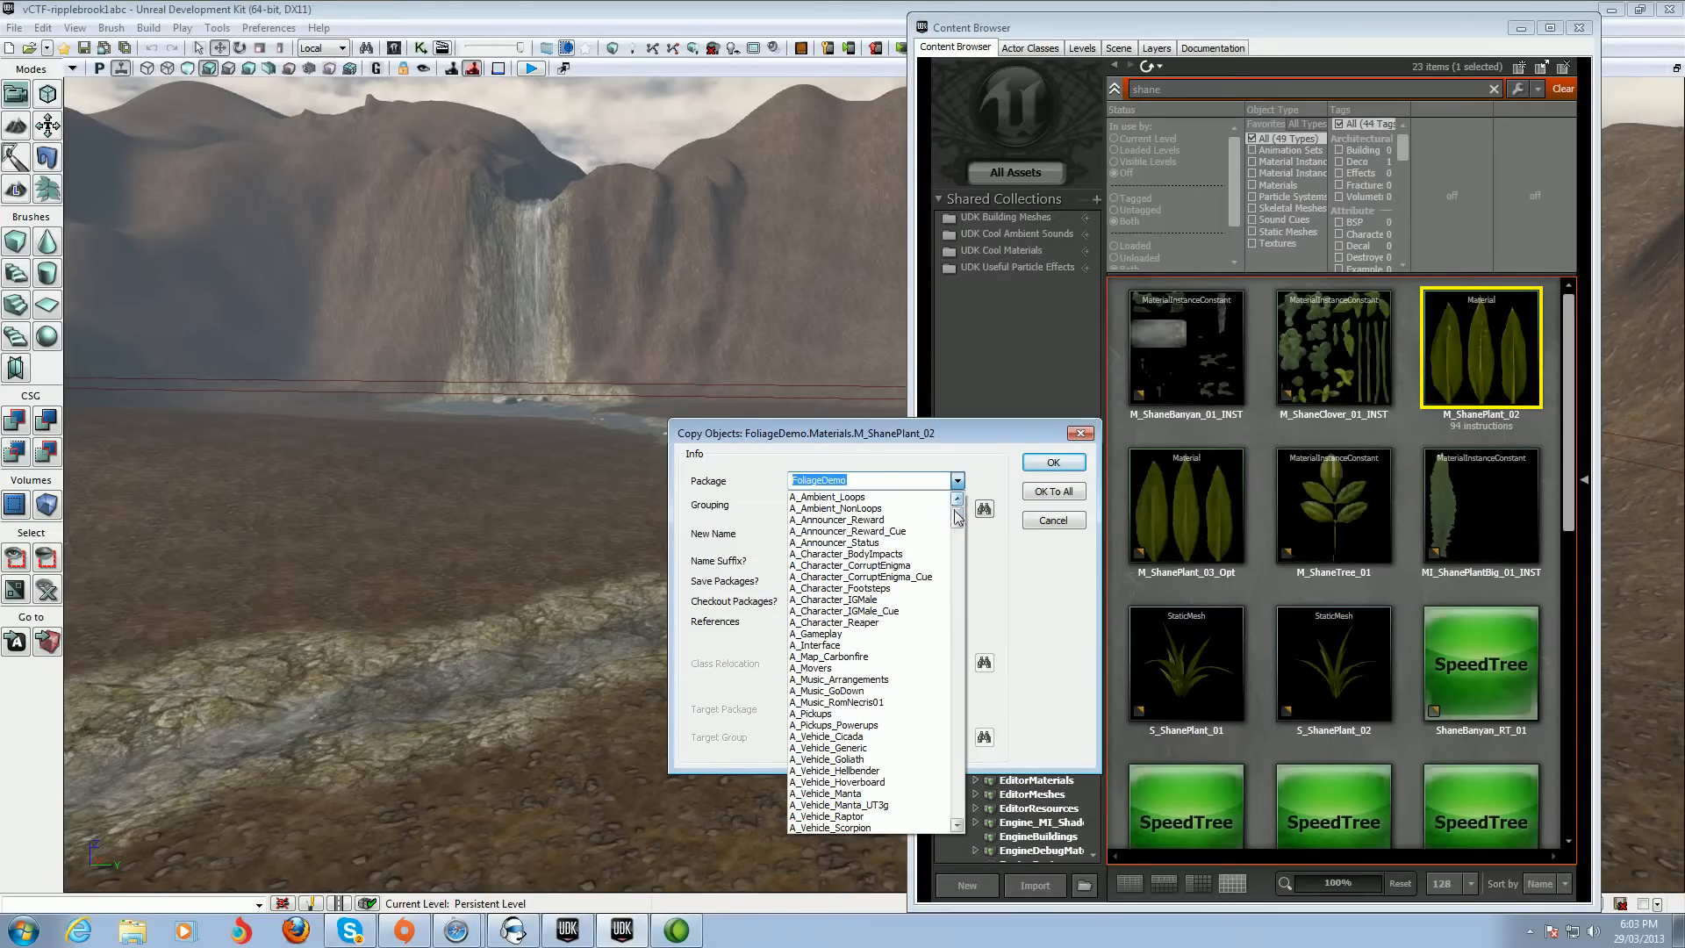
left_click_drag(961, 522, 961, 545)
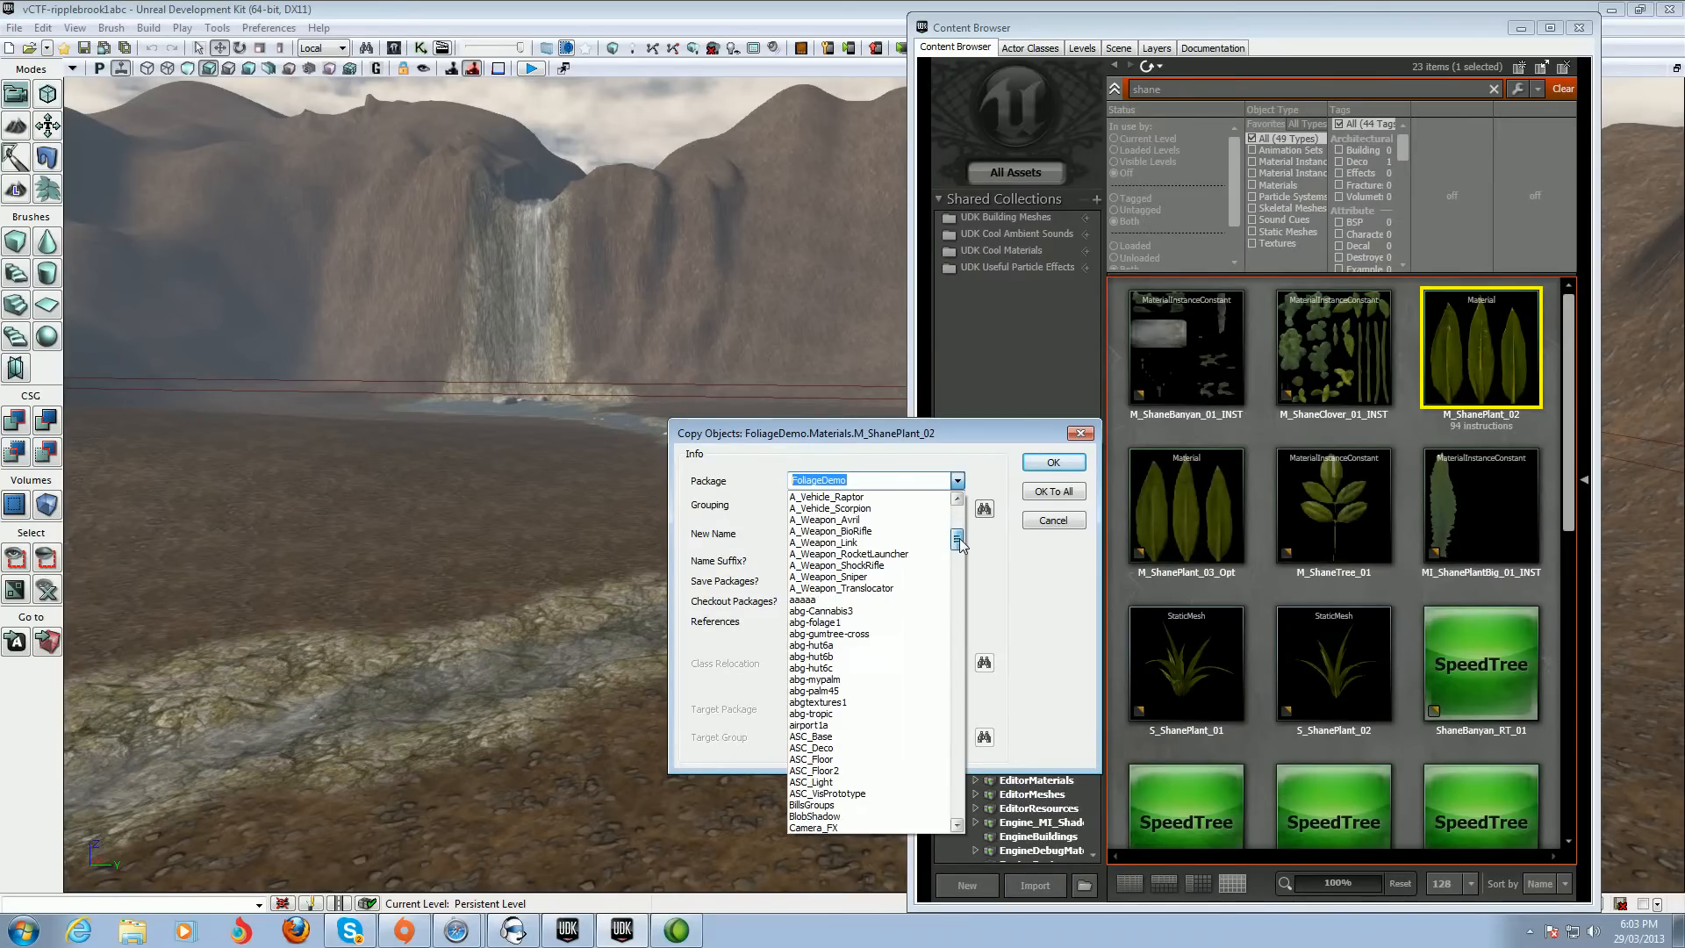
left_click(841, 691)
left_click(892, 541)
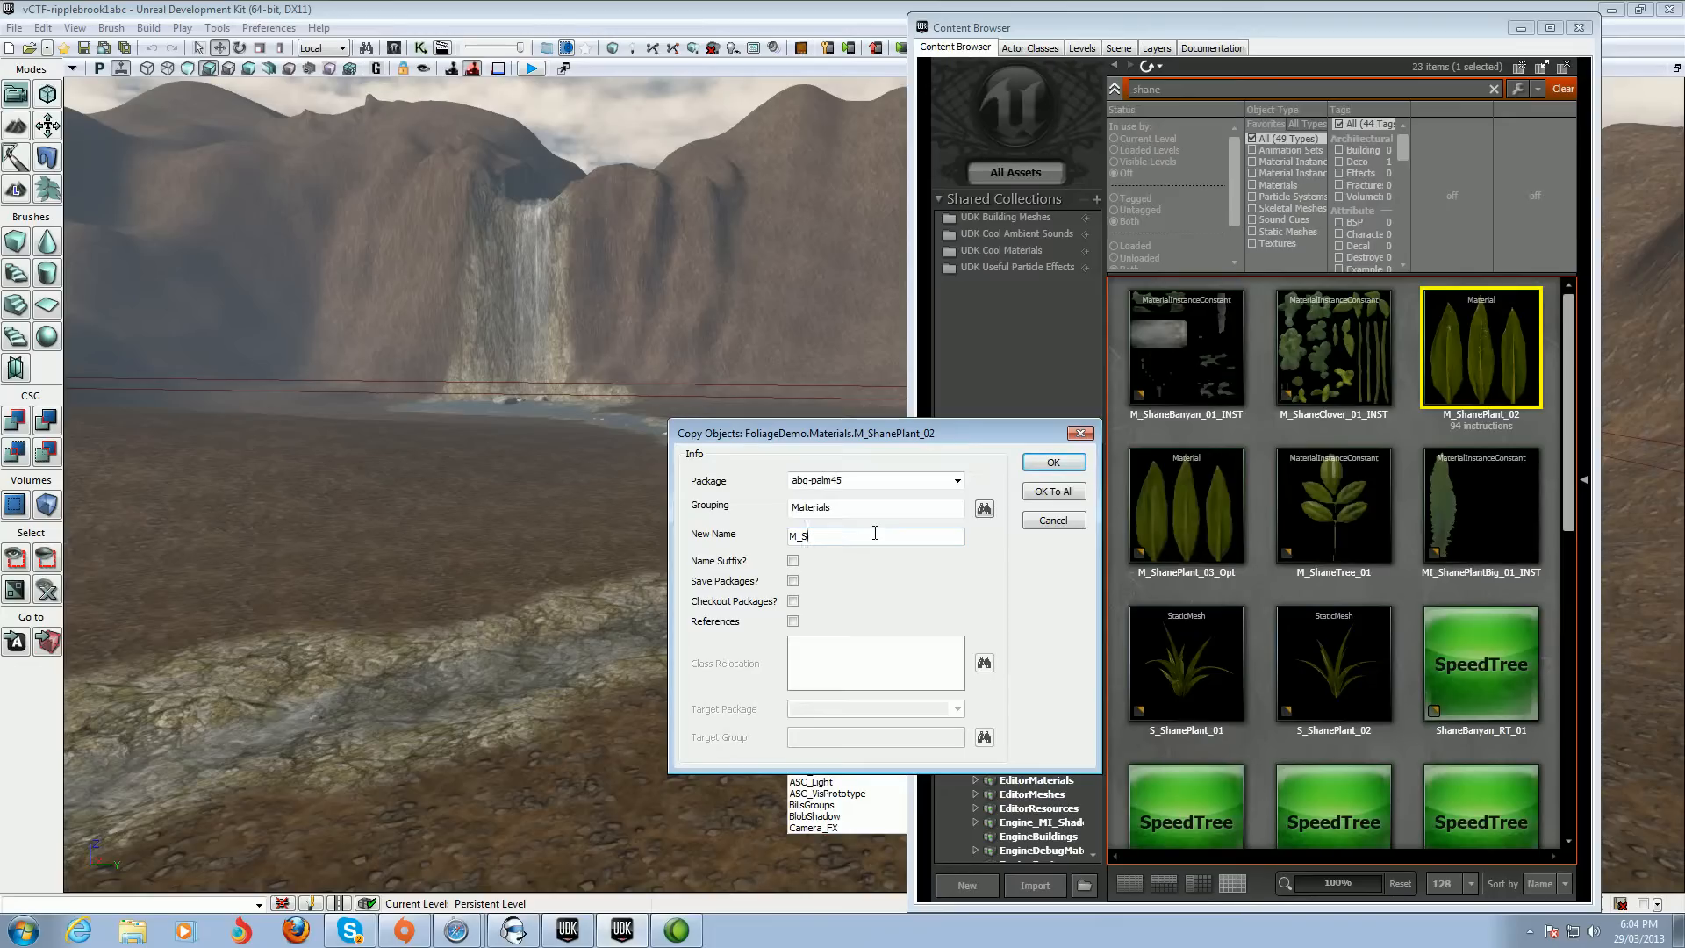
left_click(1060, 495)
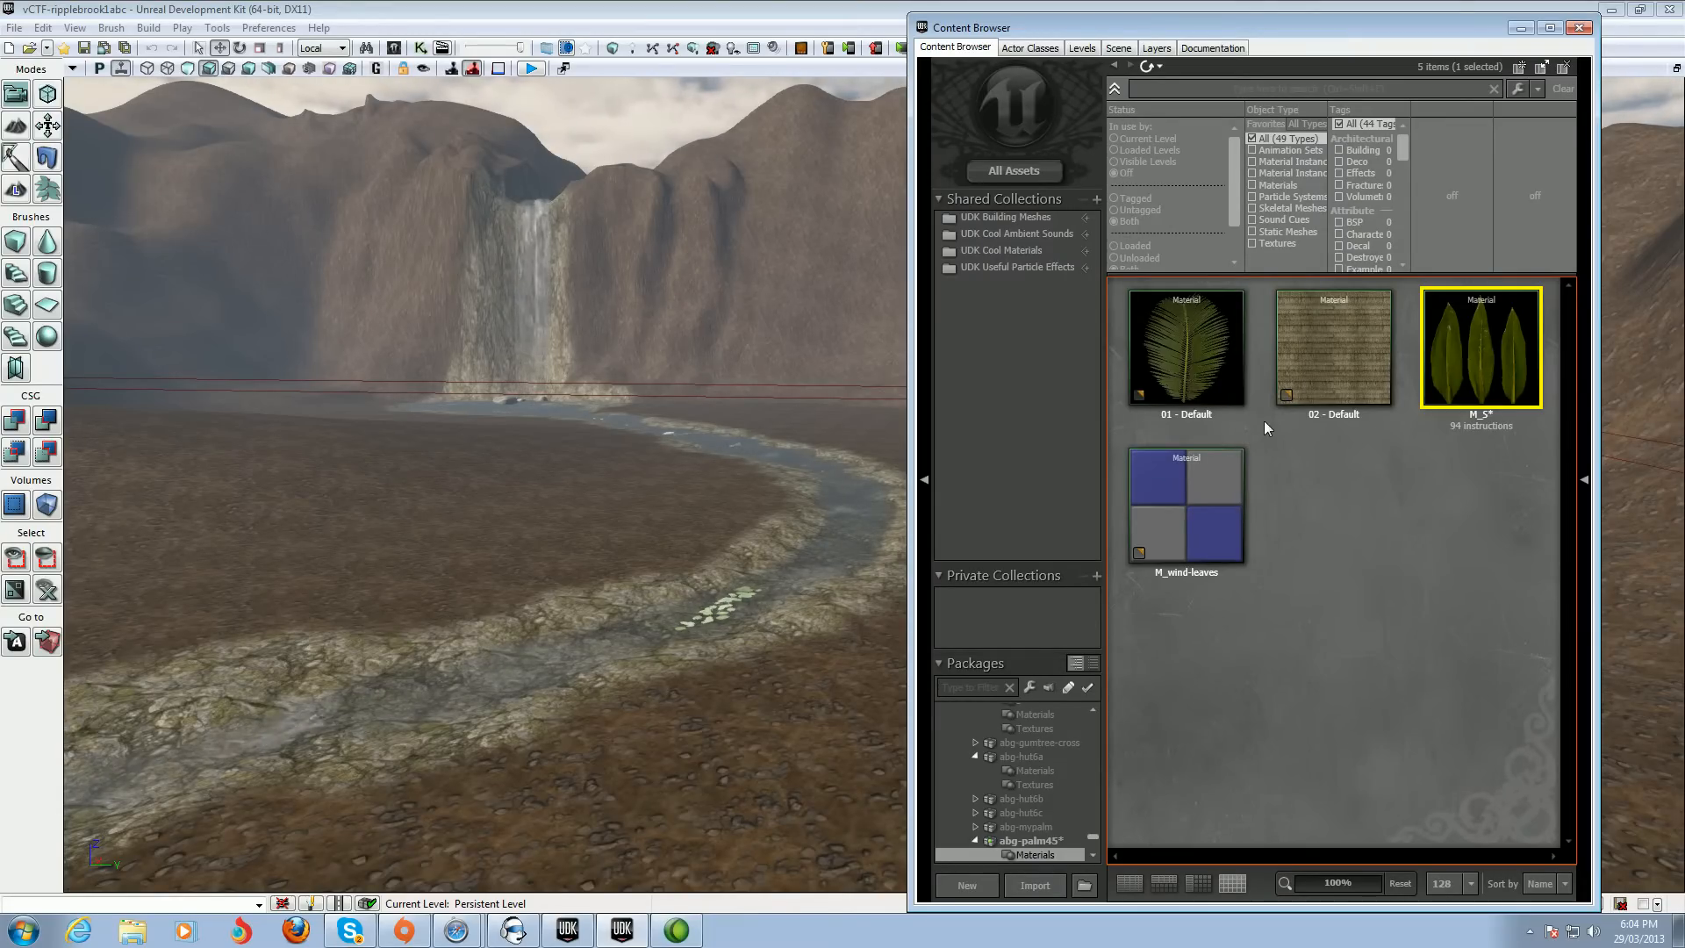
Open the abg-palm45 package and inspect its leaf textures and materials
left_click(1031, 841)
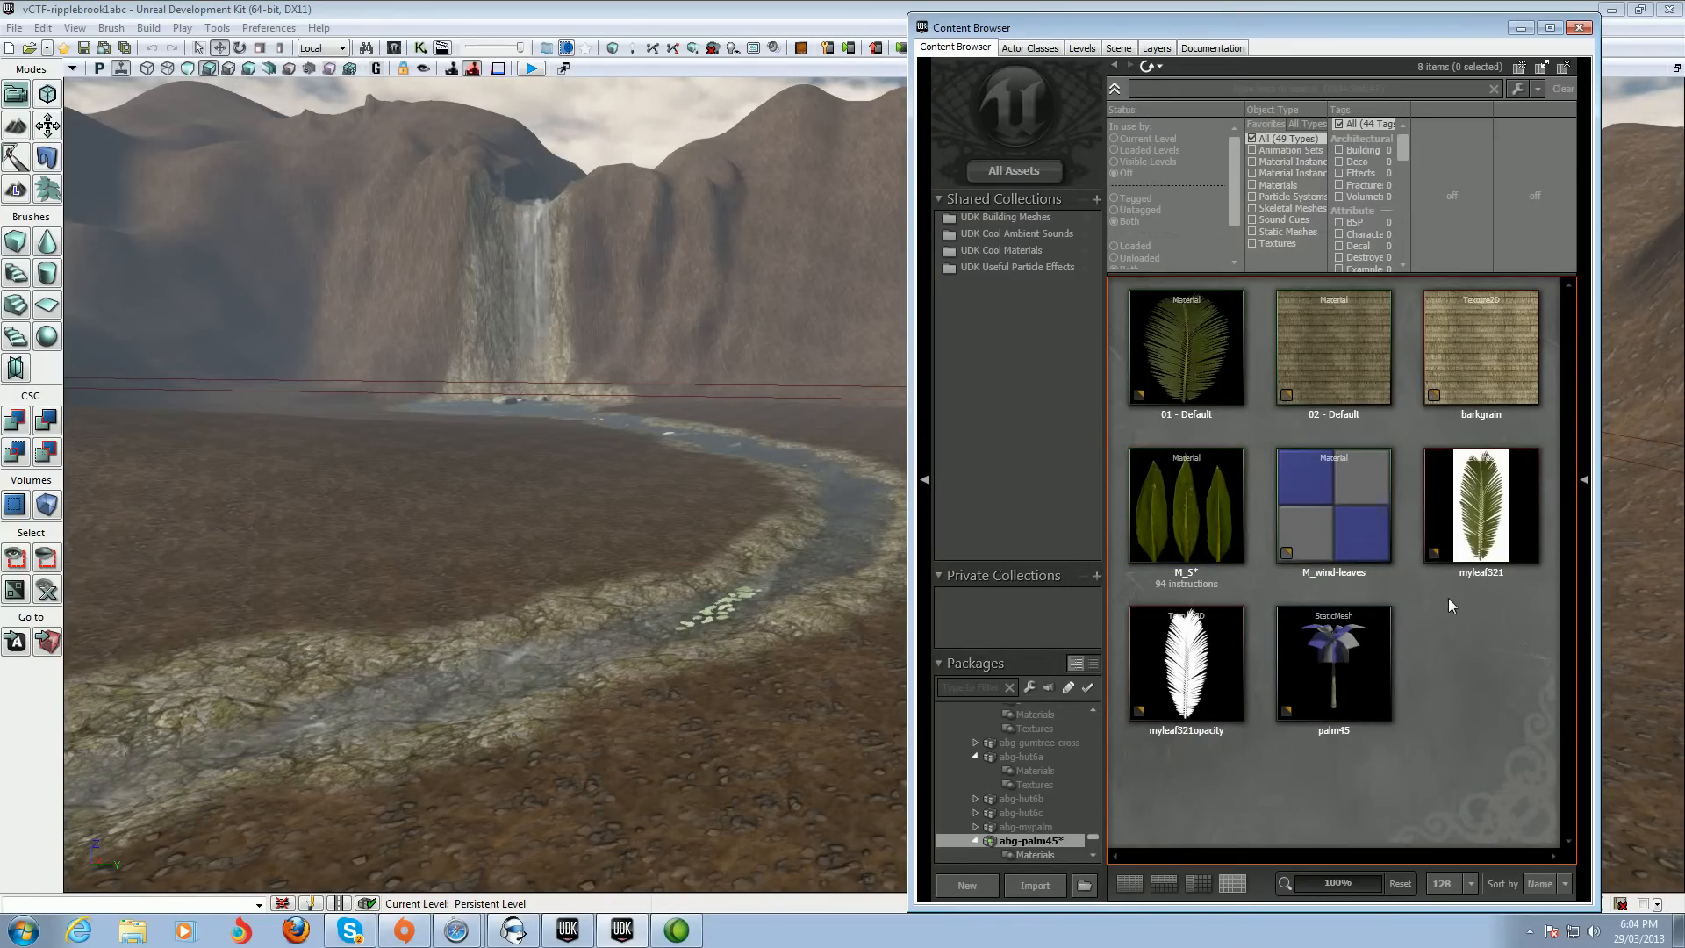
left_click(1480, 527)
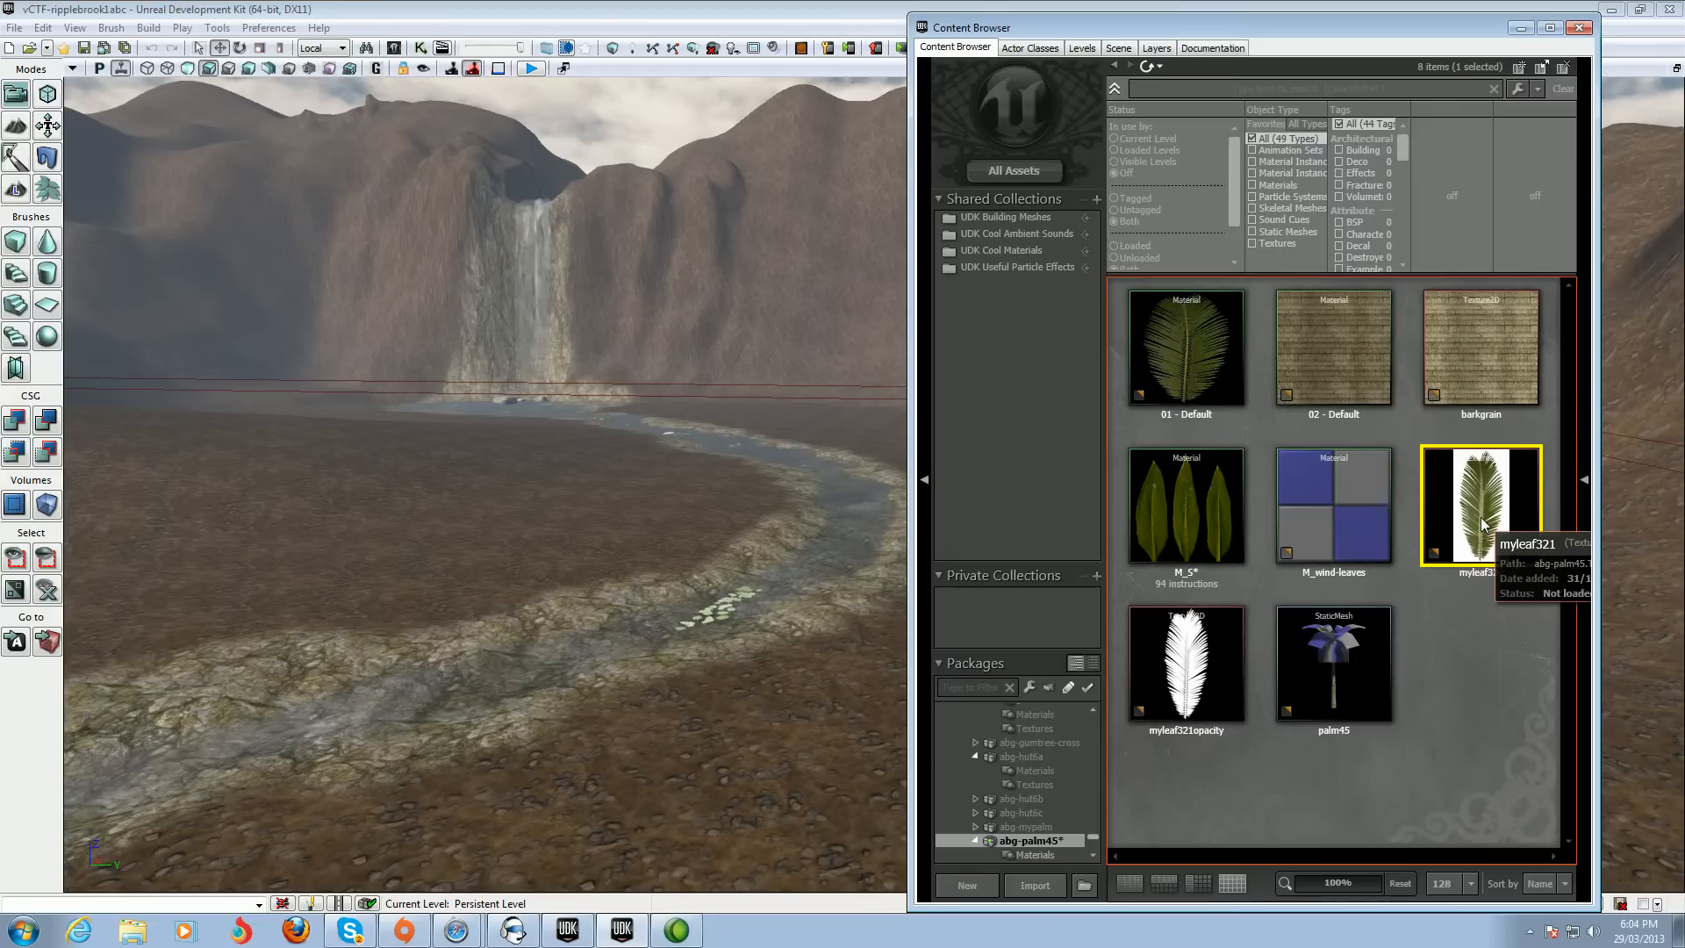
left_click(1185, 667)
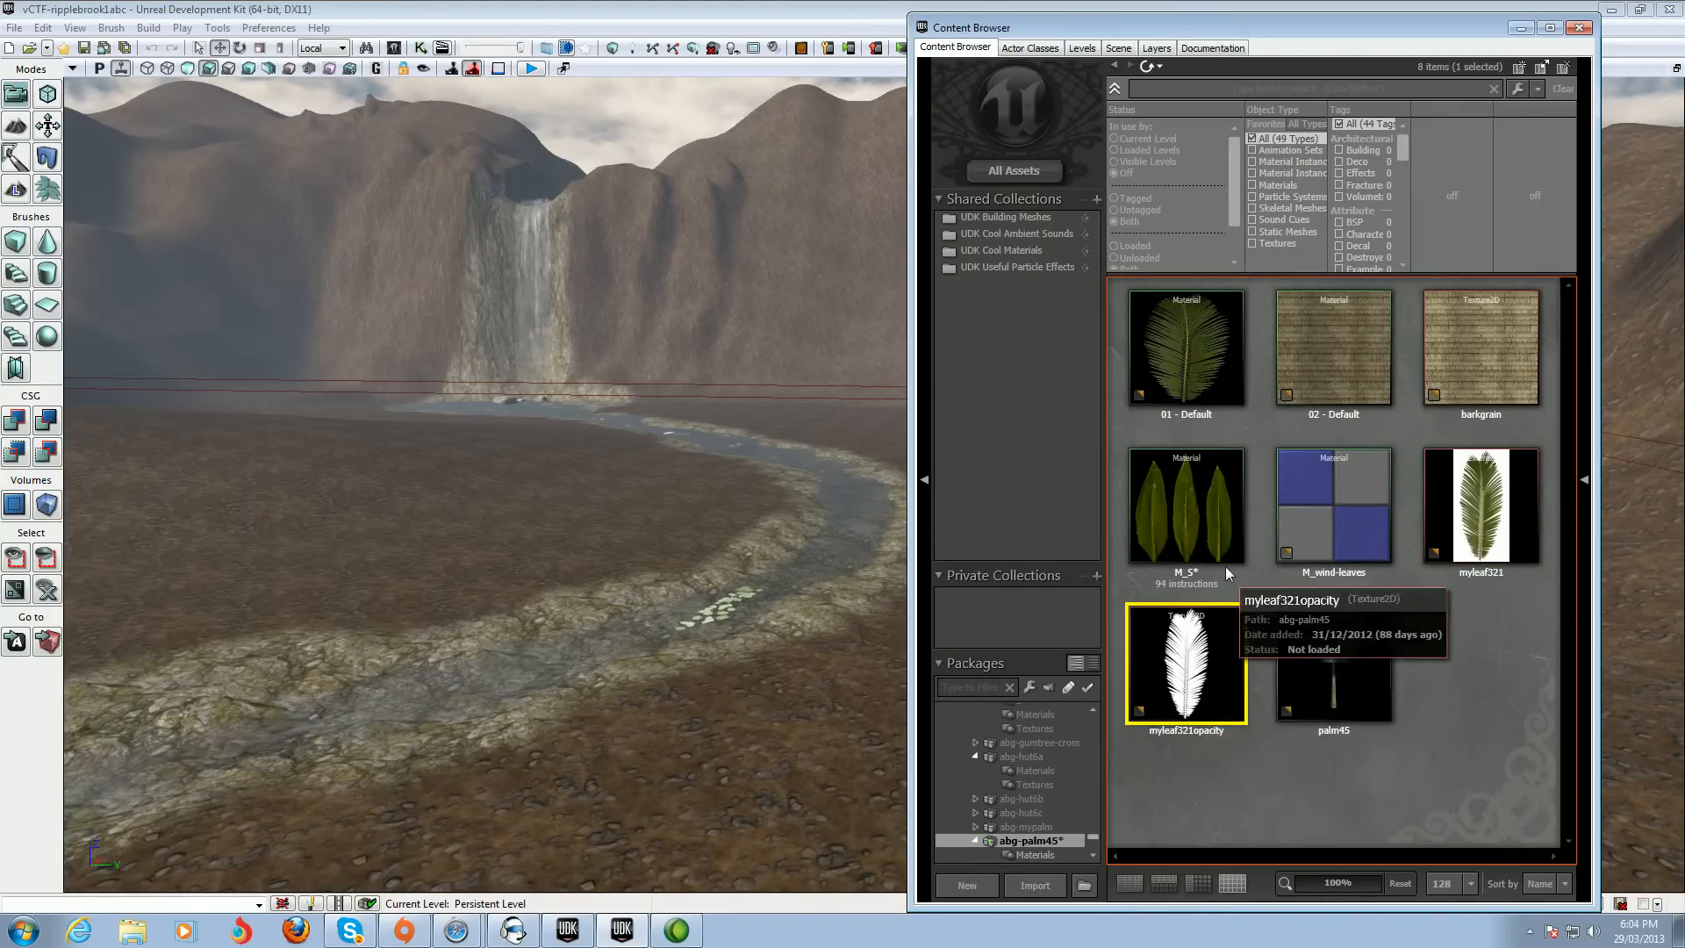
left_click(1197, 514)
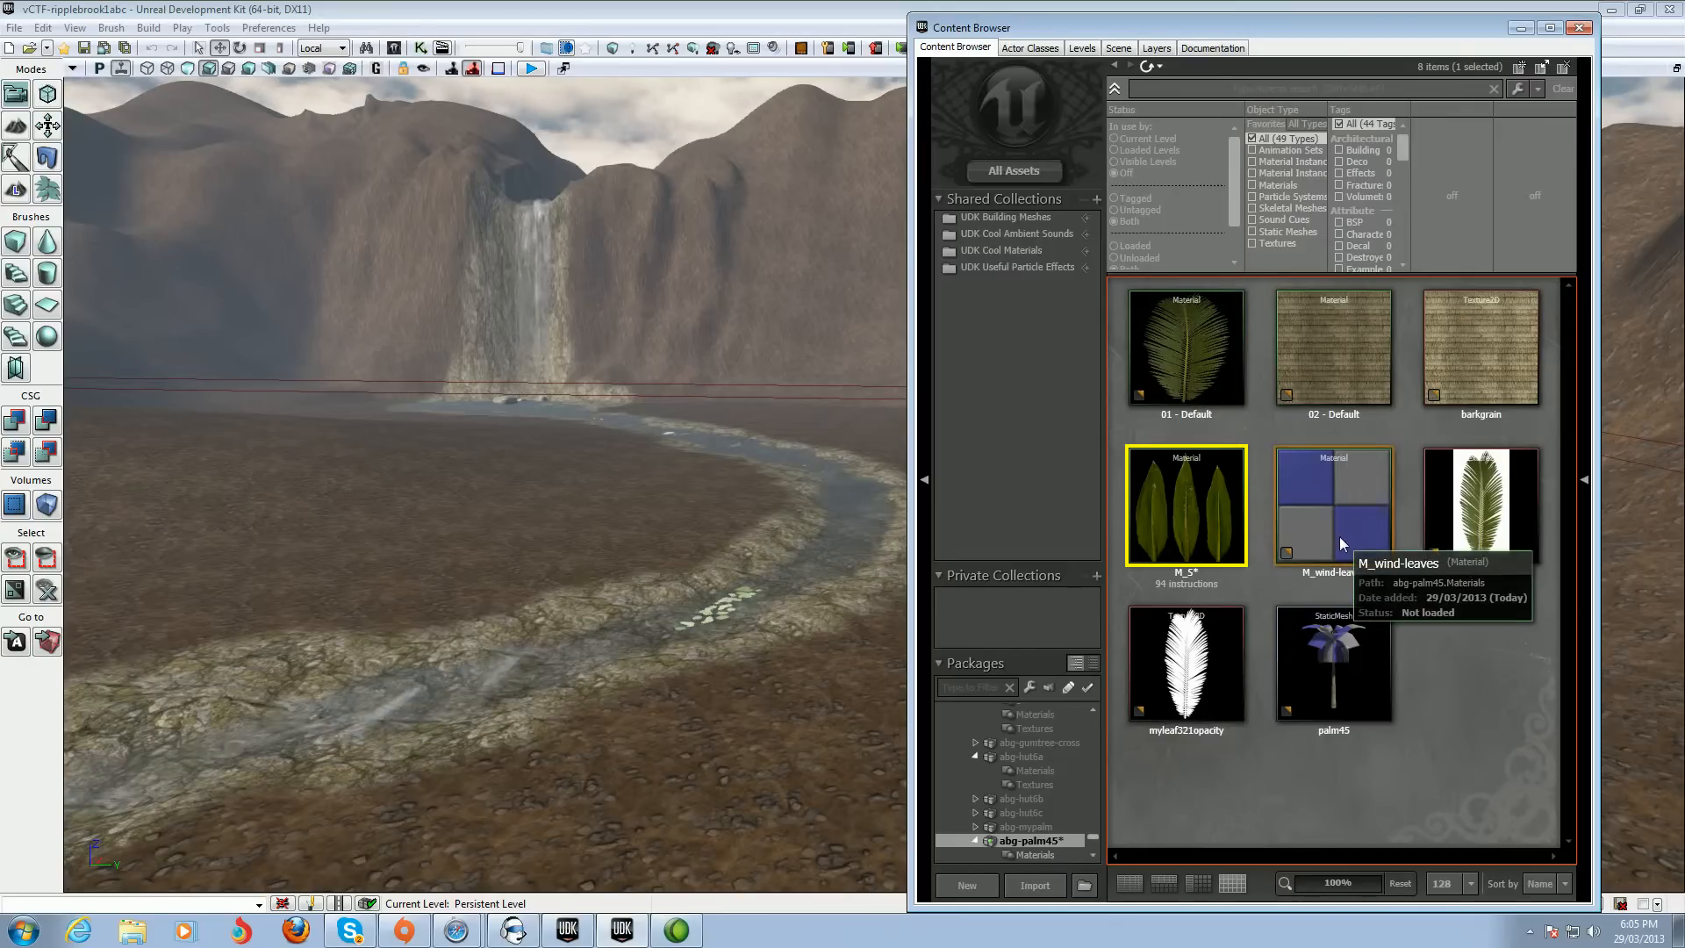
Try to delete the M_wind-leaves material
left_click(1328, 514)
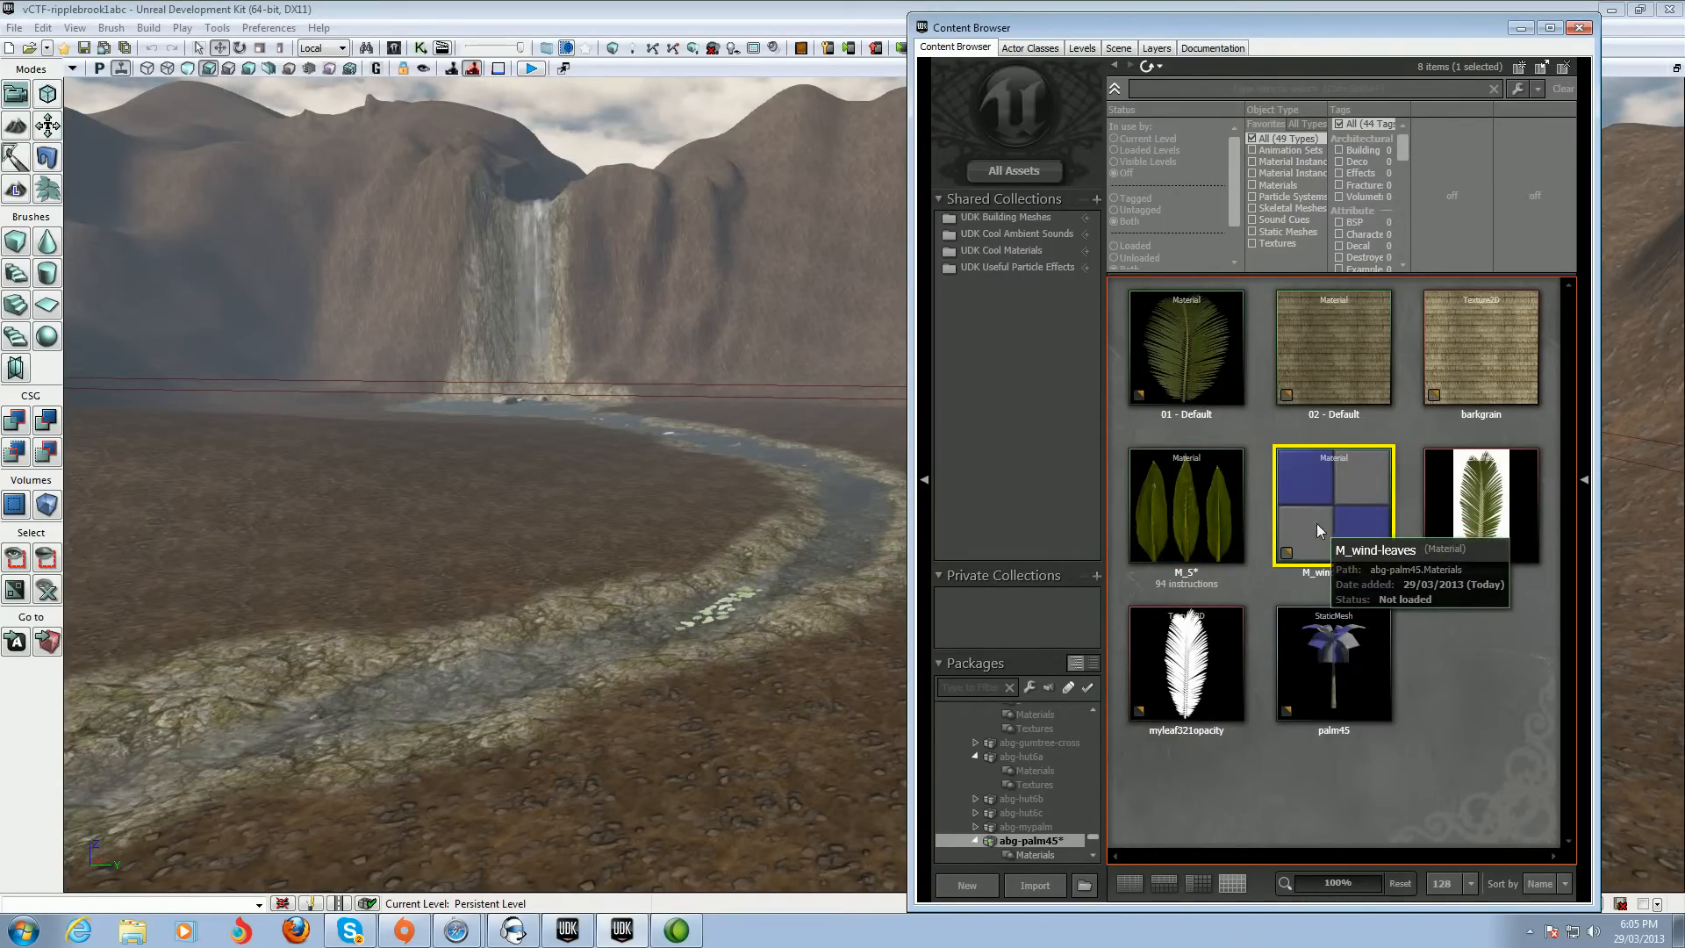
right_click(1328, 512)
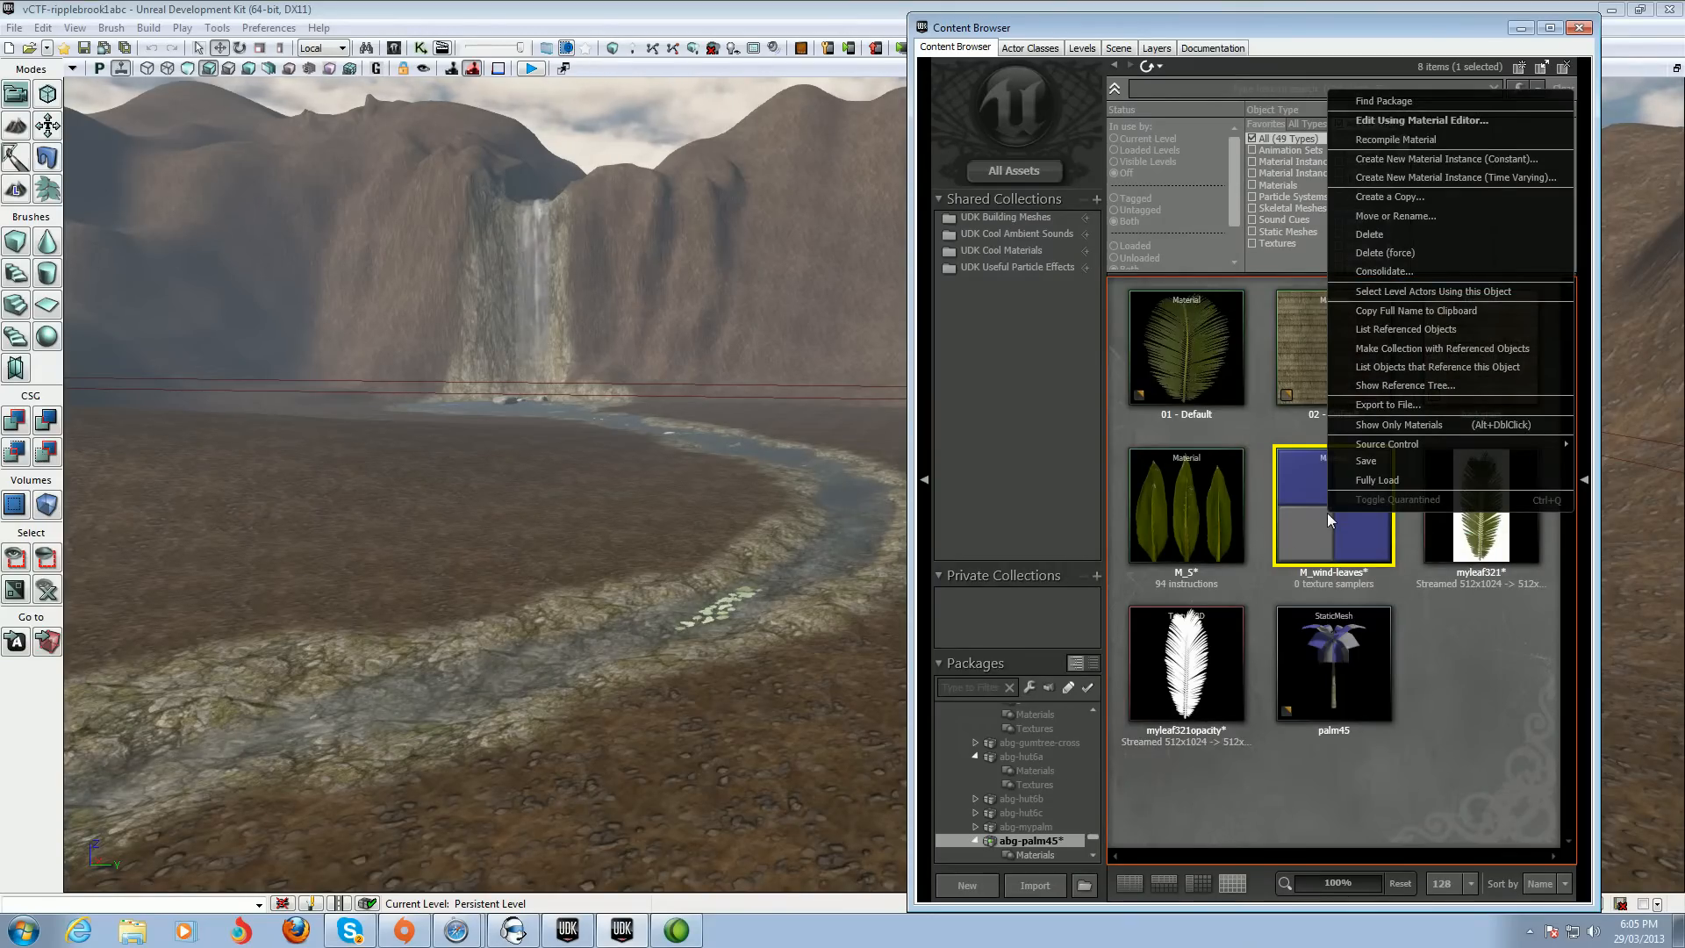
left_click(1409, 236)
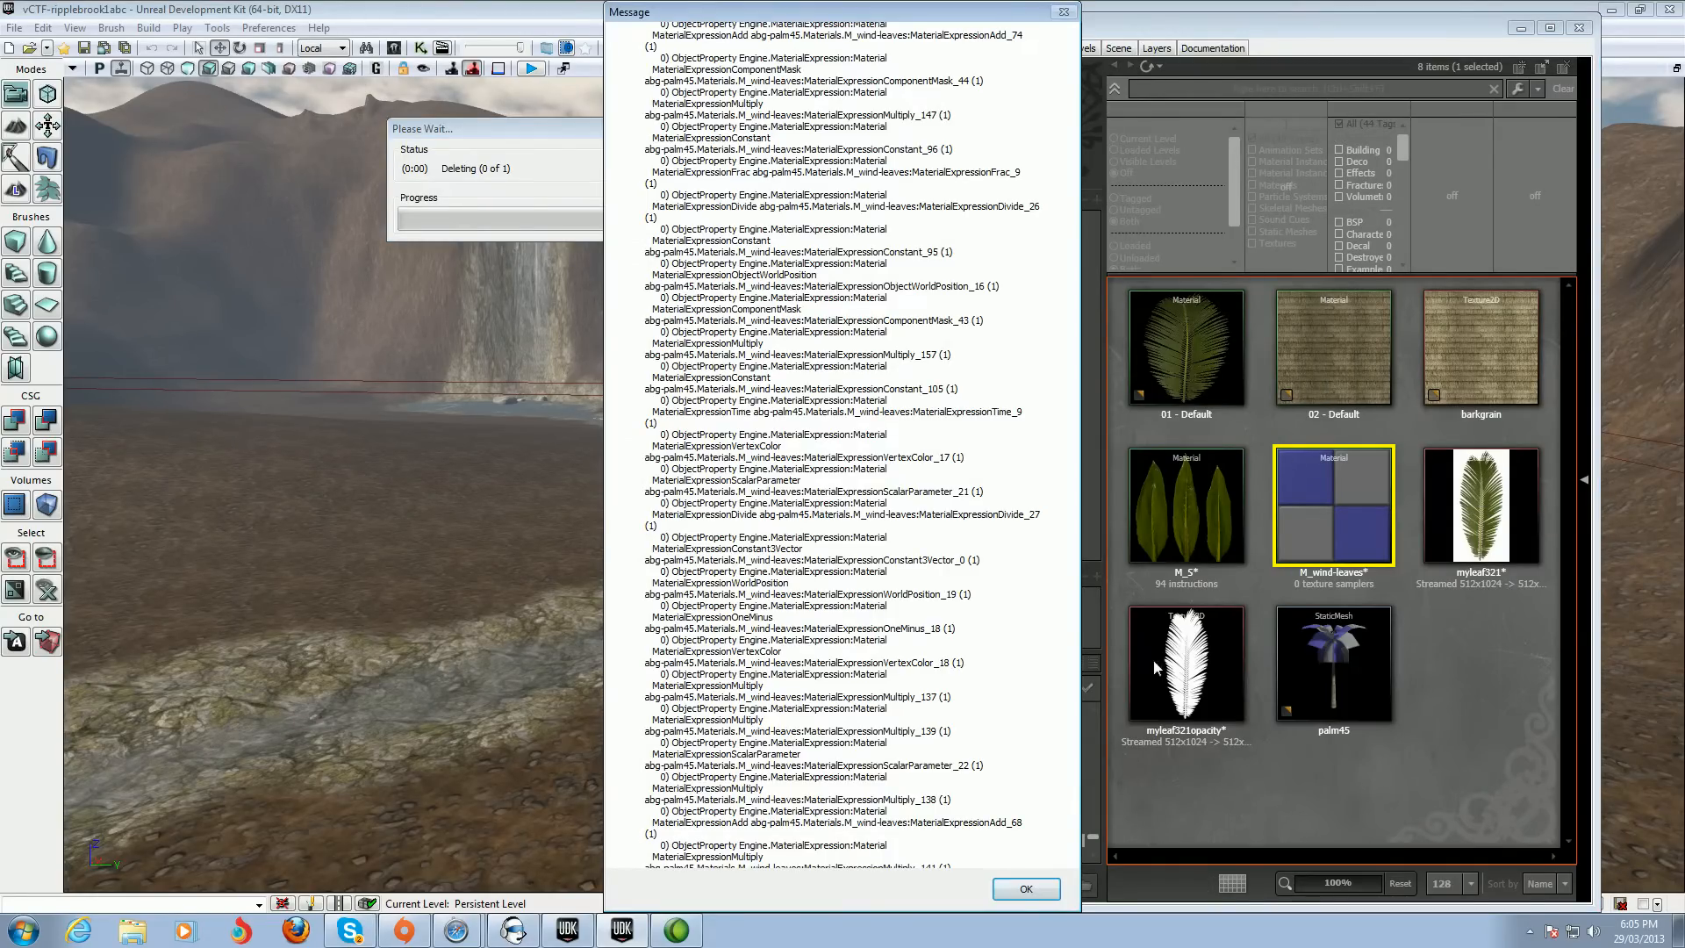
left_click(1022, 886)
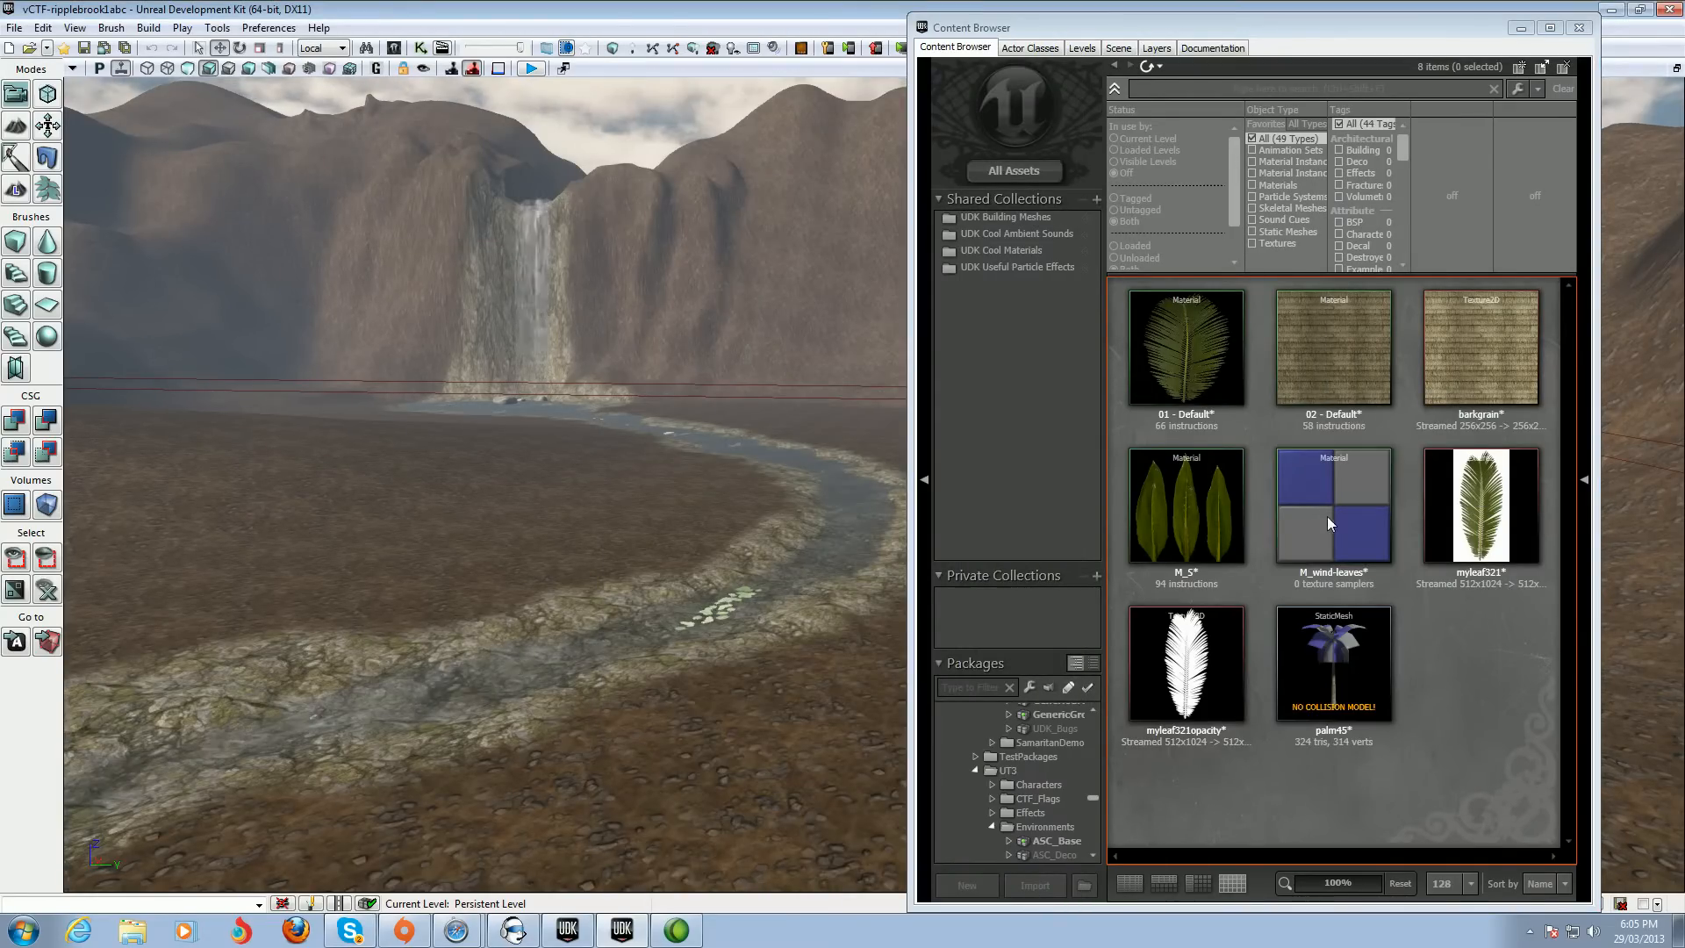
Force-delete the M_wind-leaves material, accepting Yes to All
right_click(1320, 509)
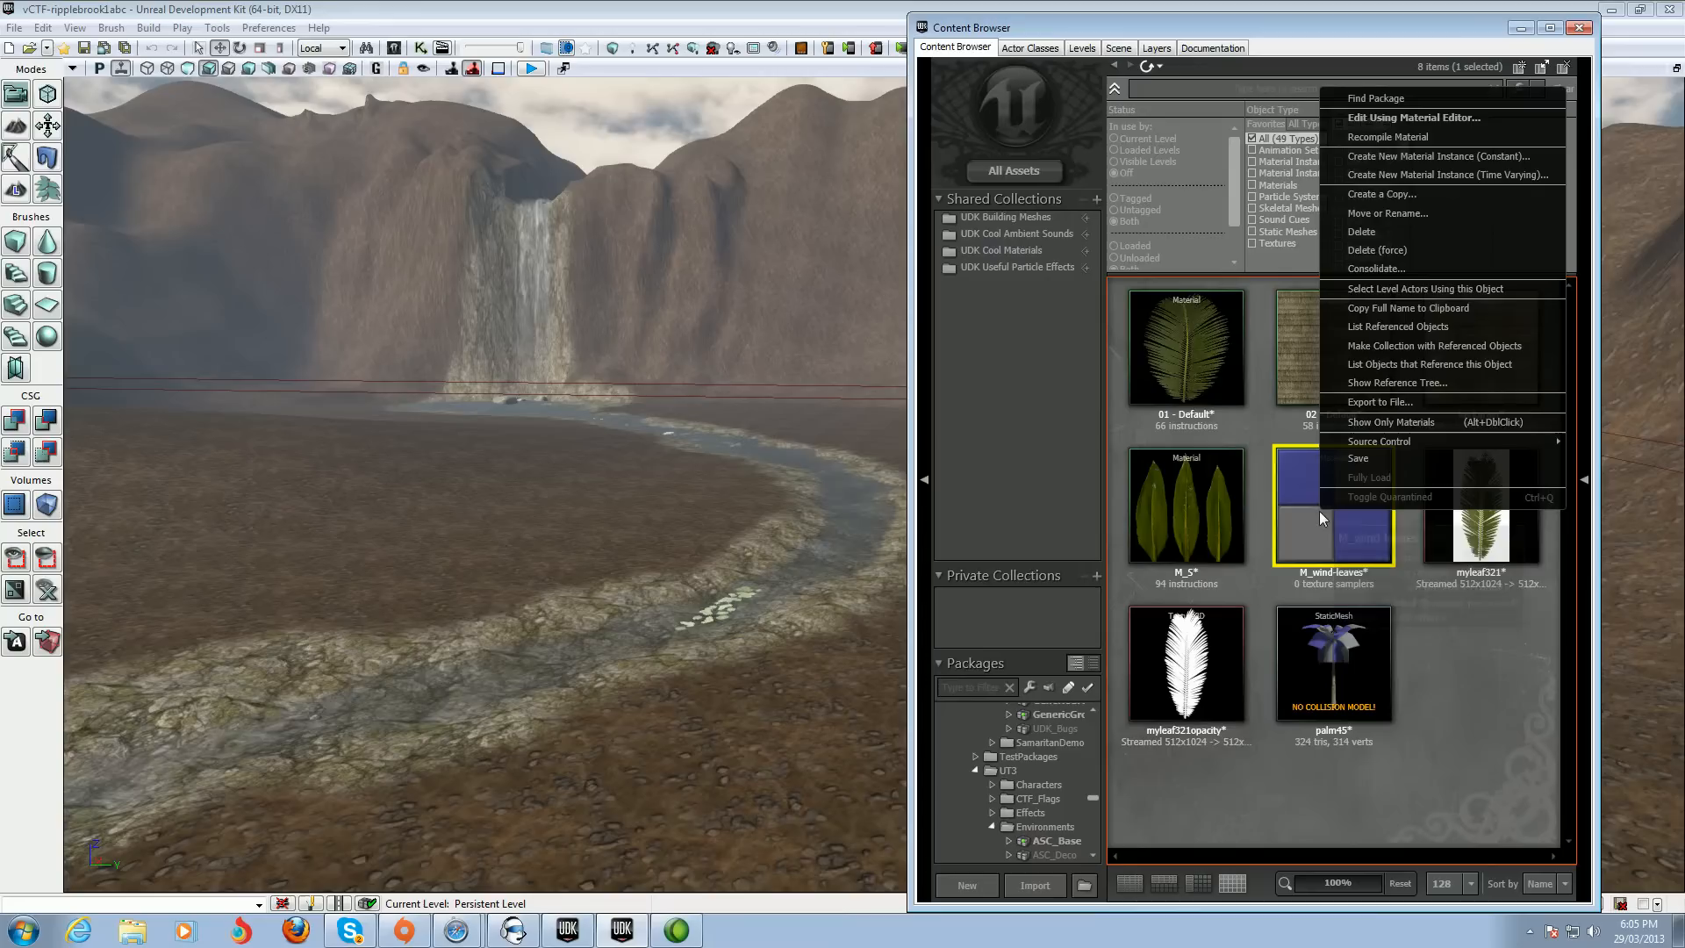
left_click(1399, 250)
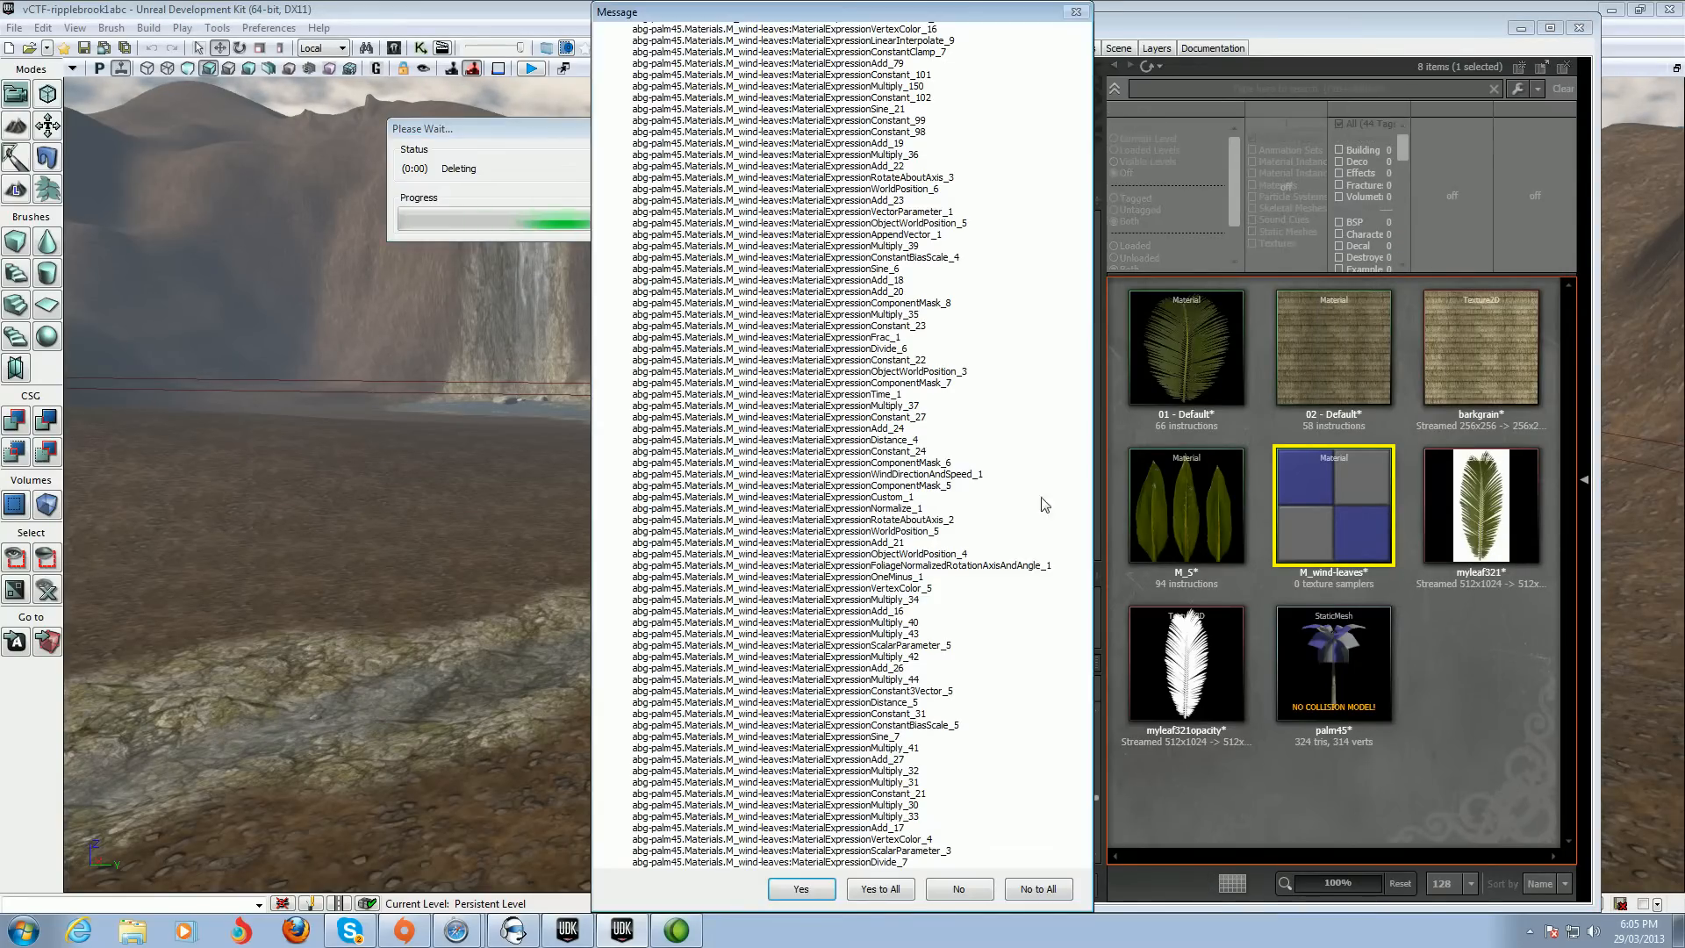
left_click(882, 889)
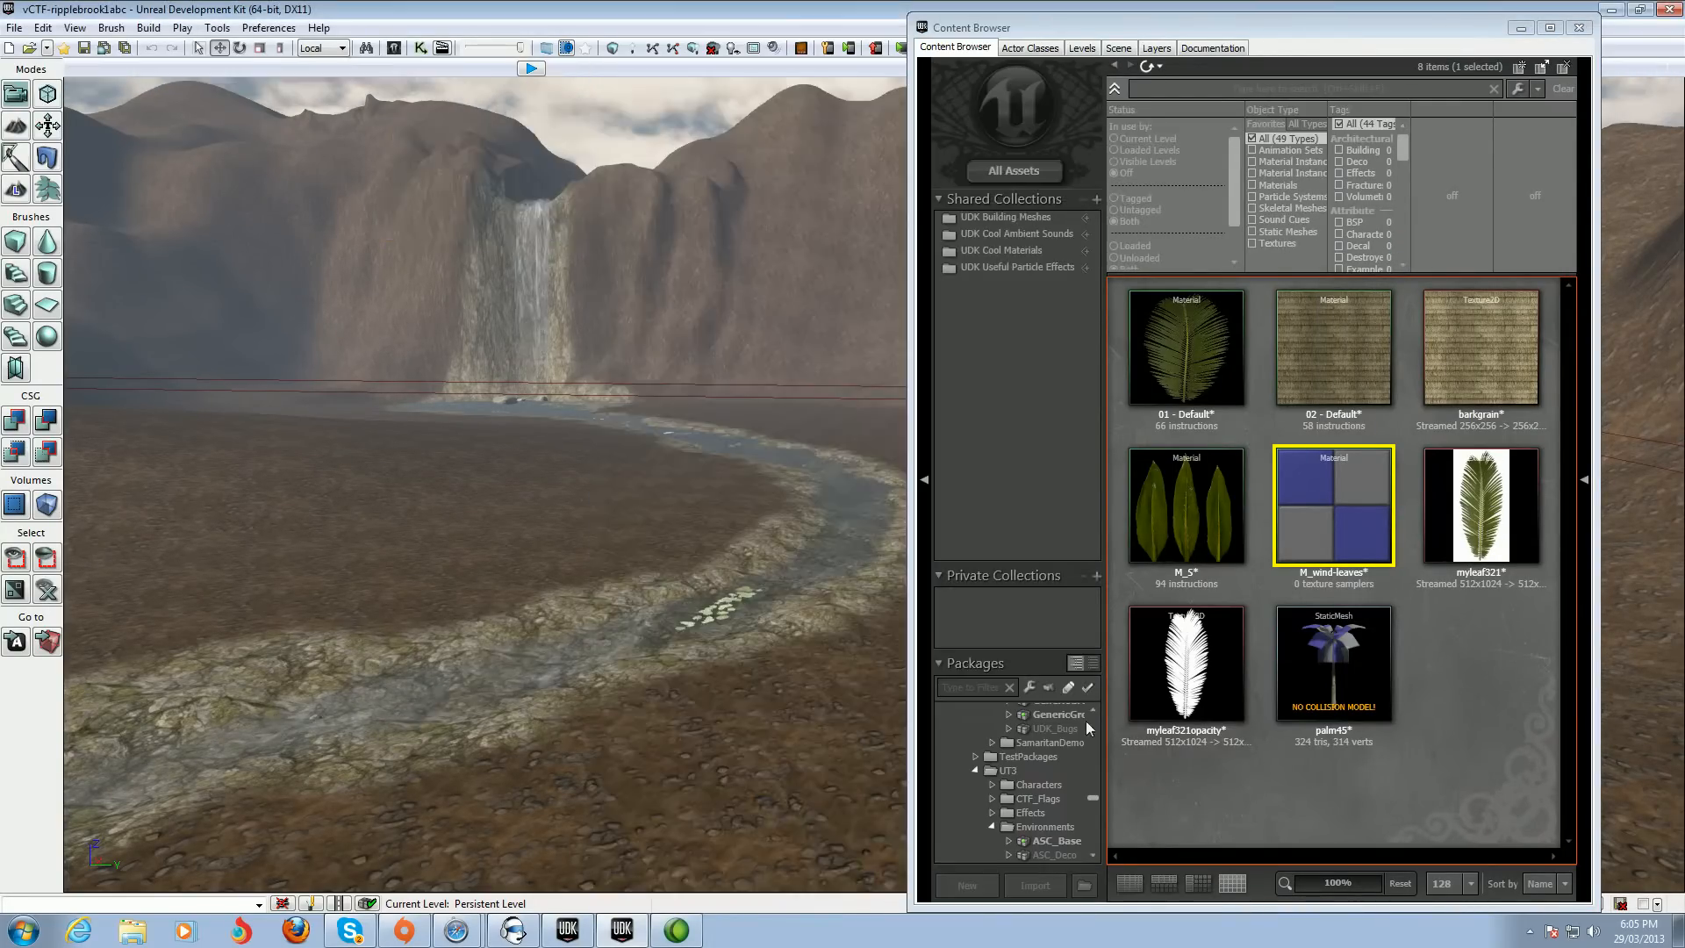
Open M_S in the Material Editor and assign the myleaf321 texture to its Diffuse texture parameter node
left_click(1185, 502)
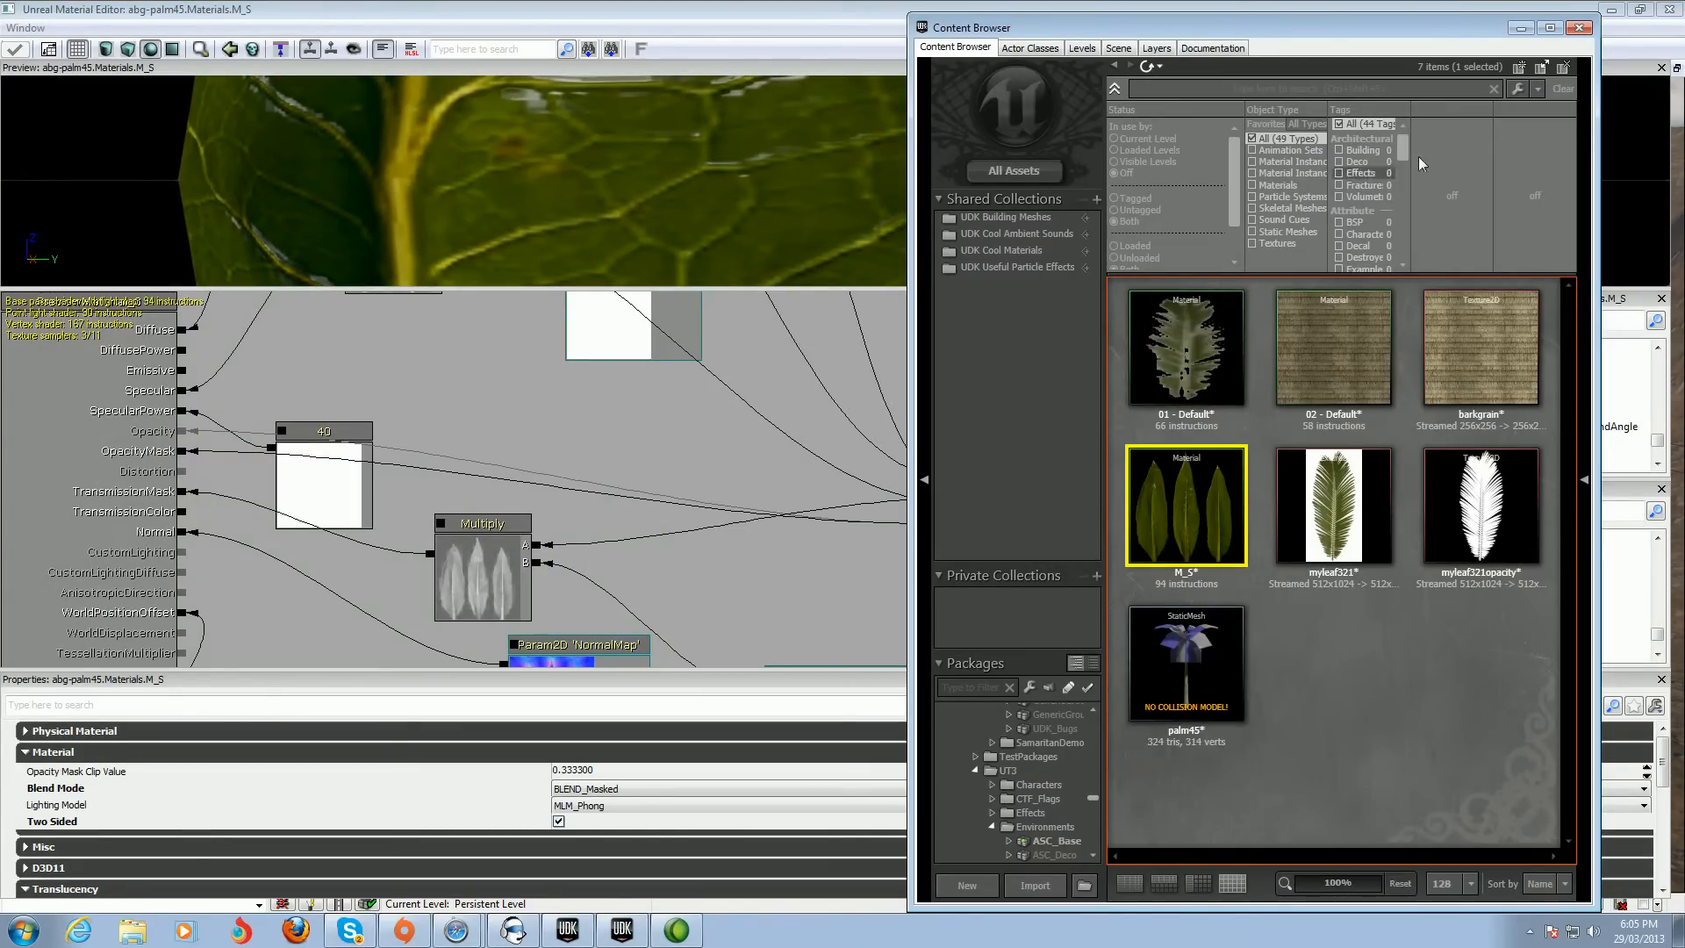
left_click(1341, 521)
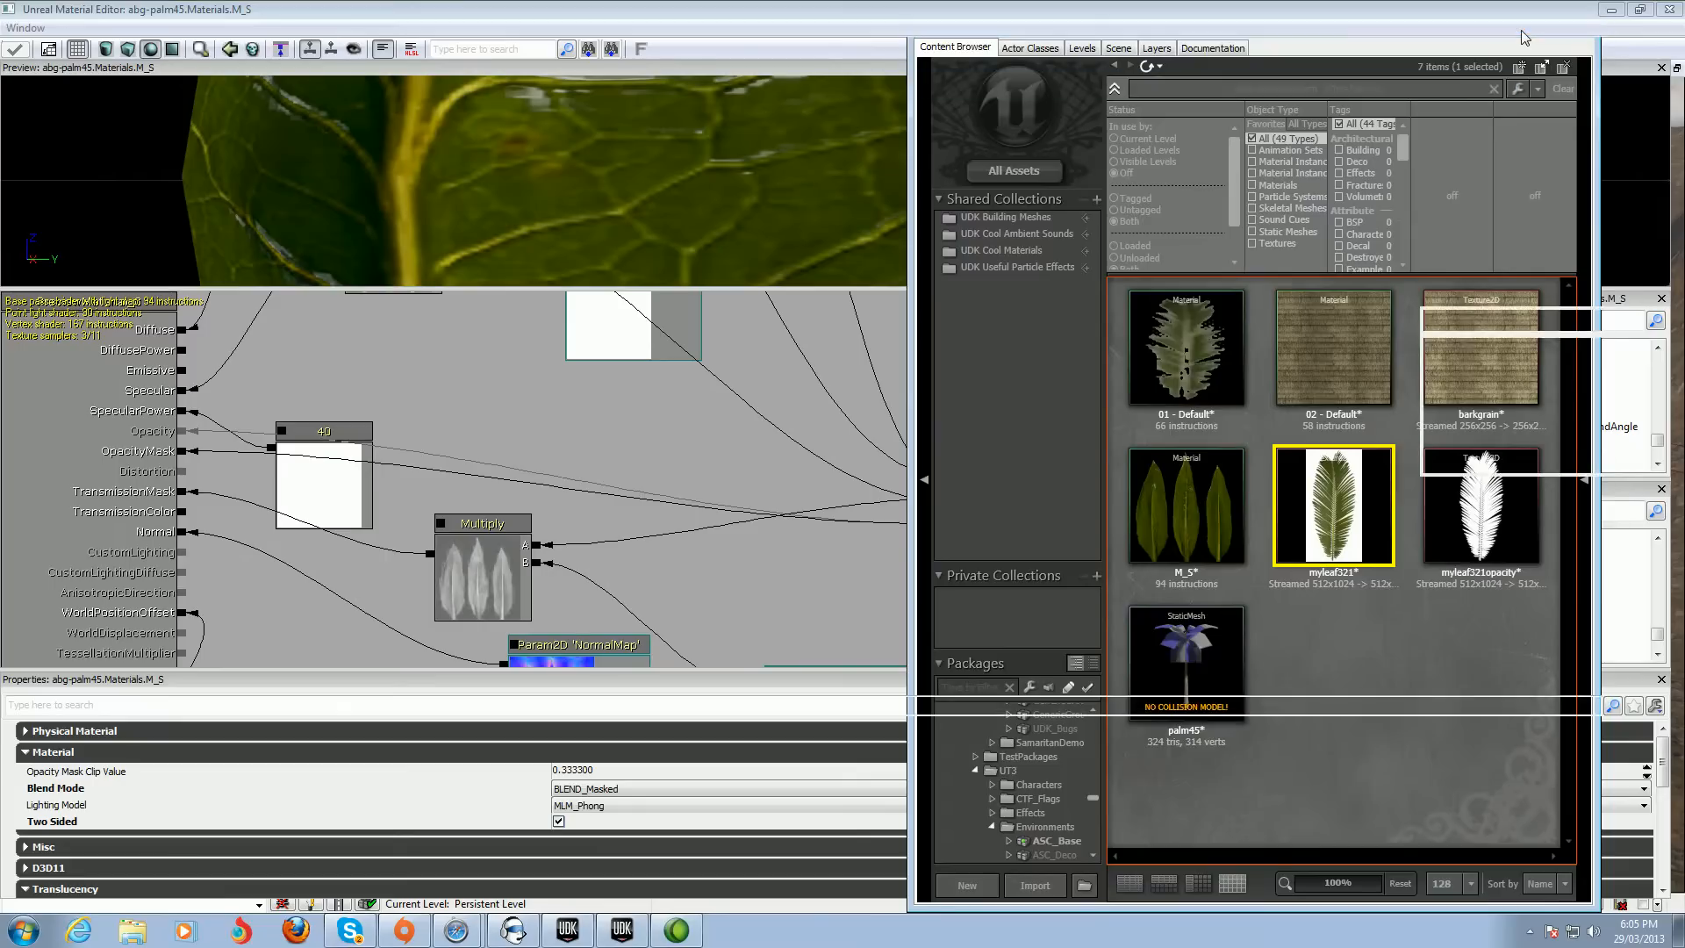
left_click(1522, 27)
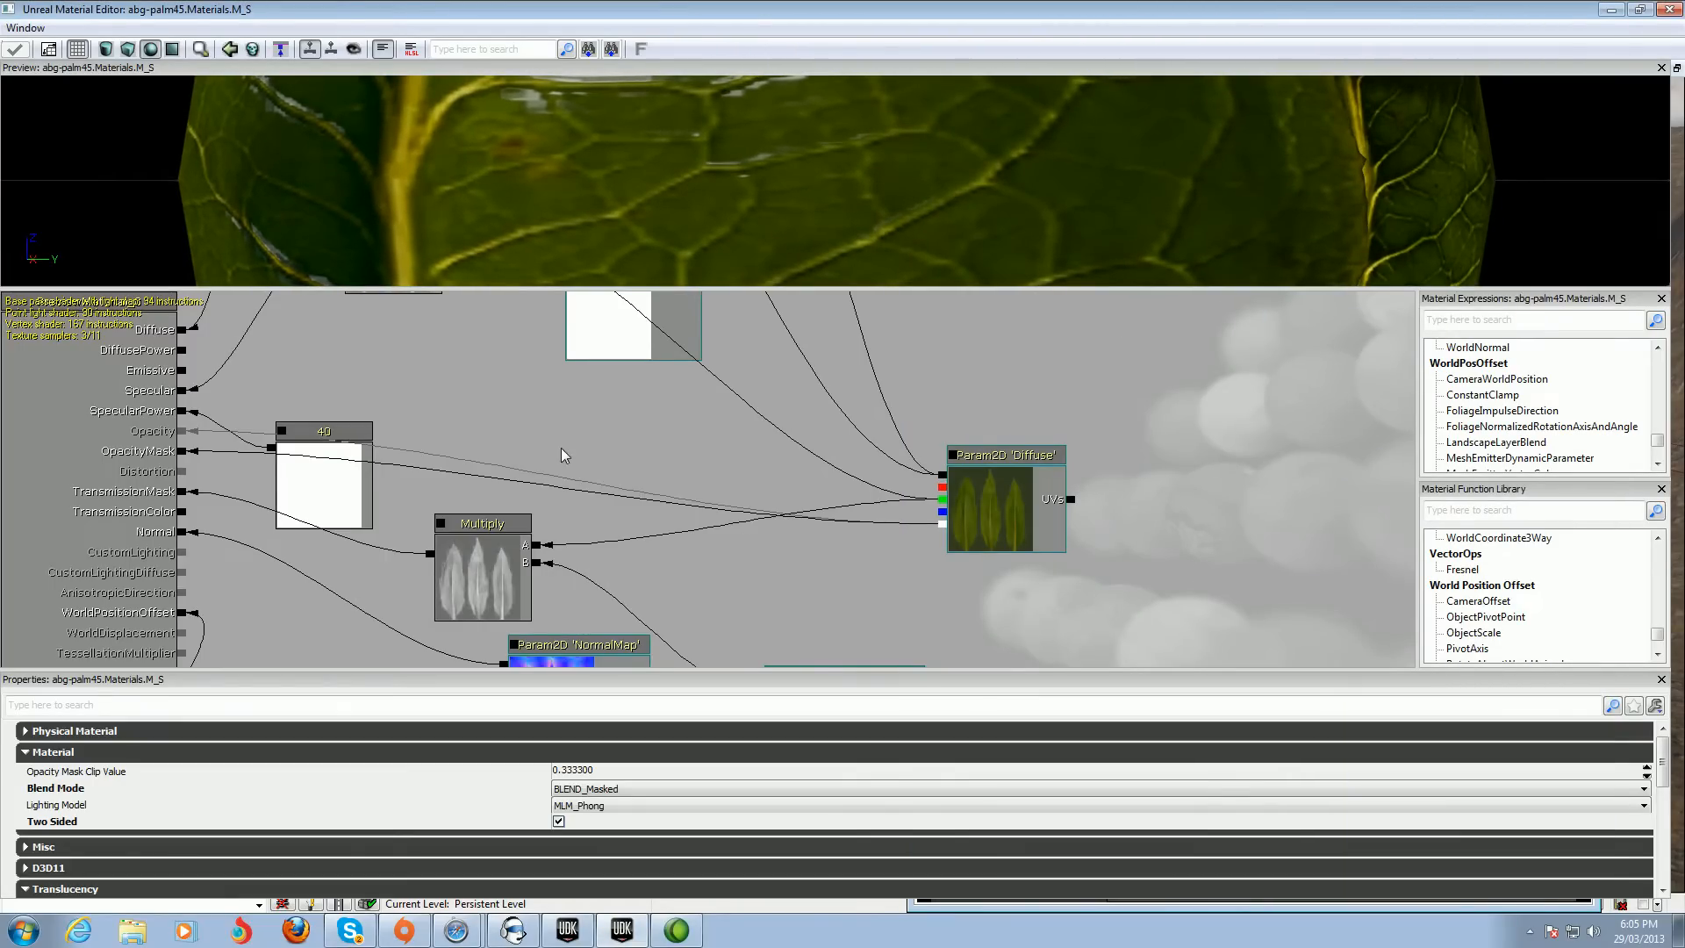
left_click_drag(553, 431, 673, 560)
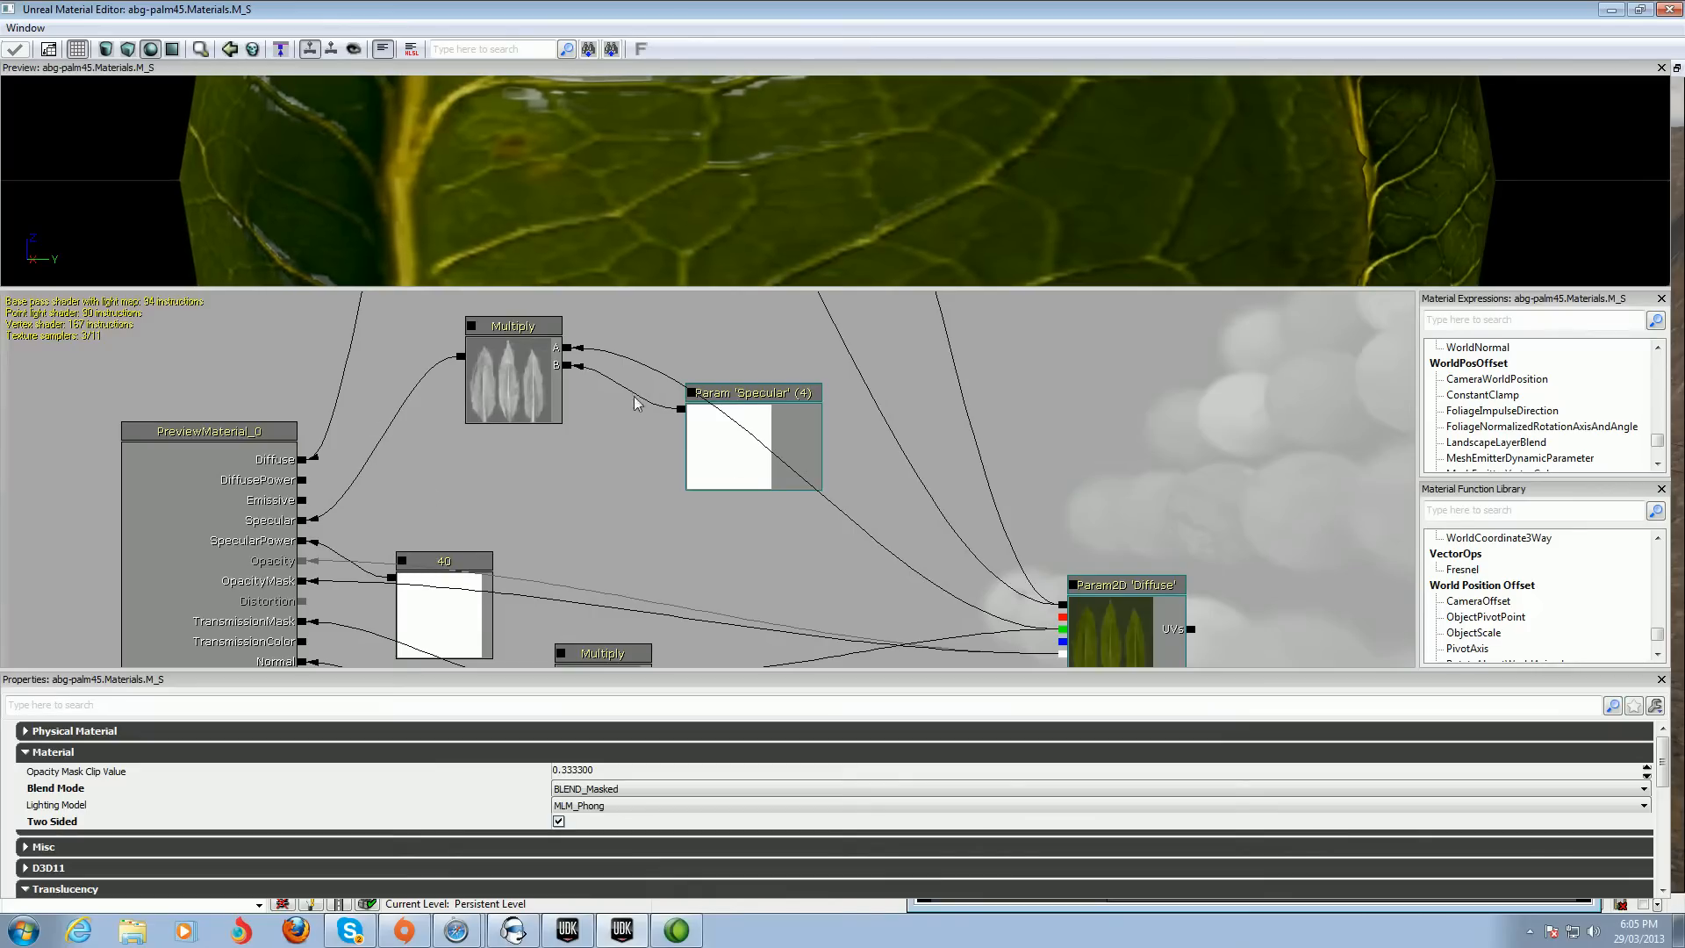
left_click_drag(861, 576, 672, 473)
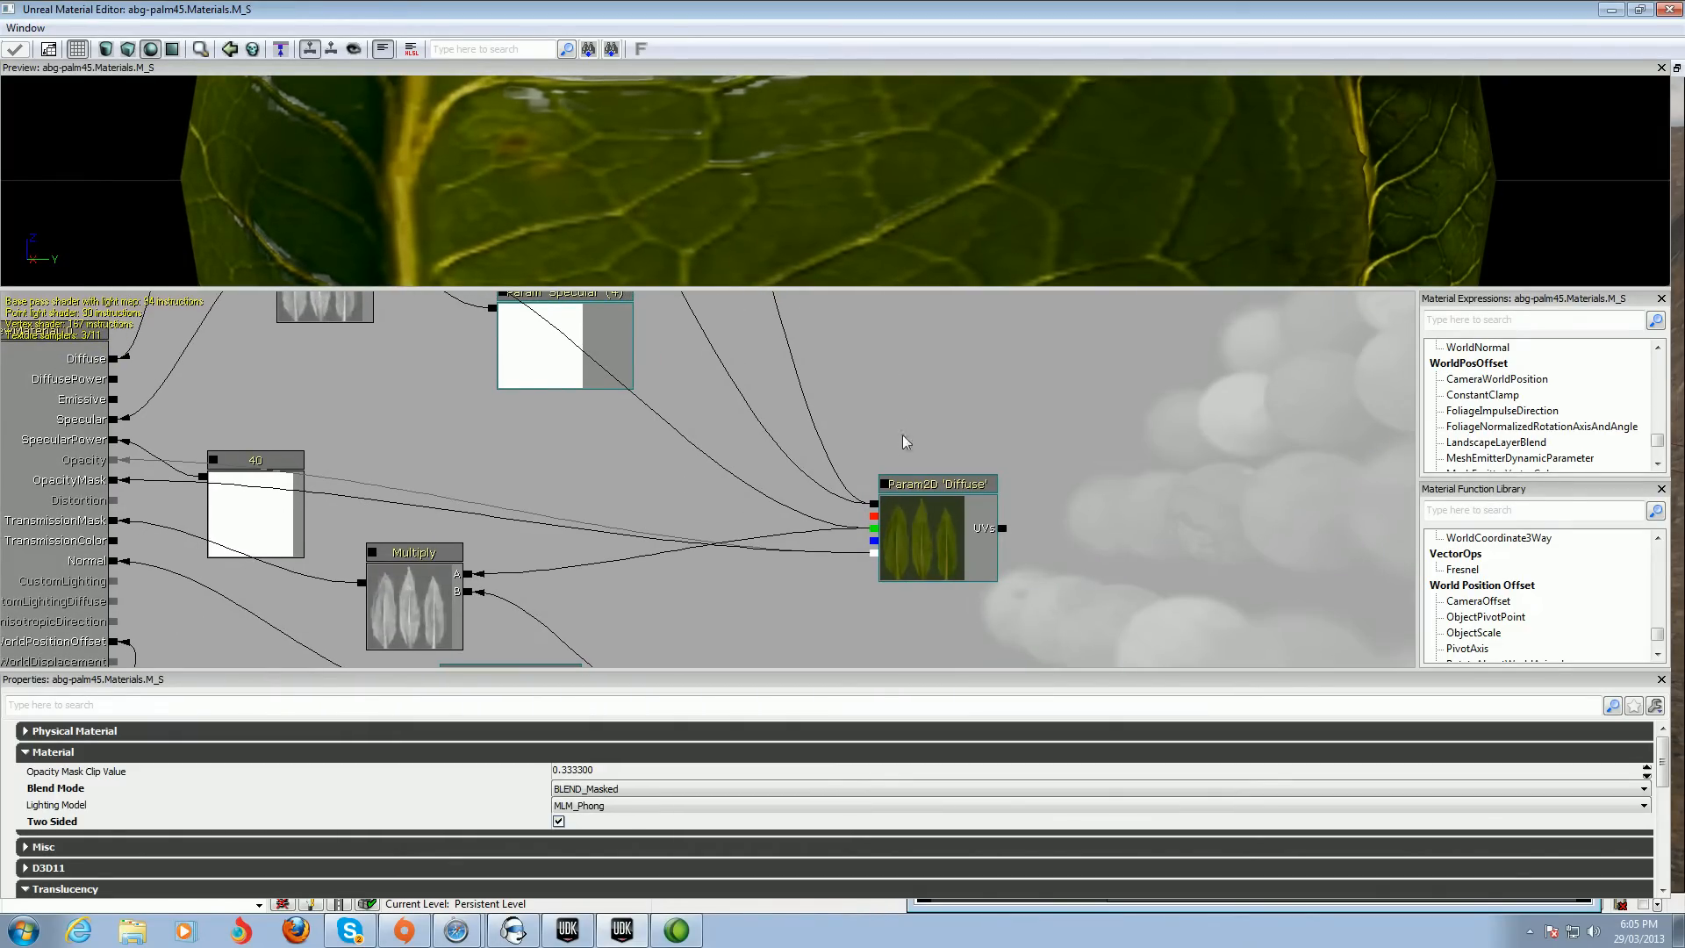
scroll(920, 378, "down", 3)
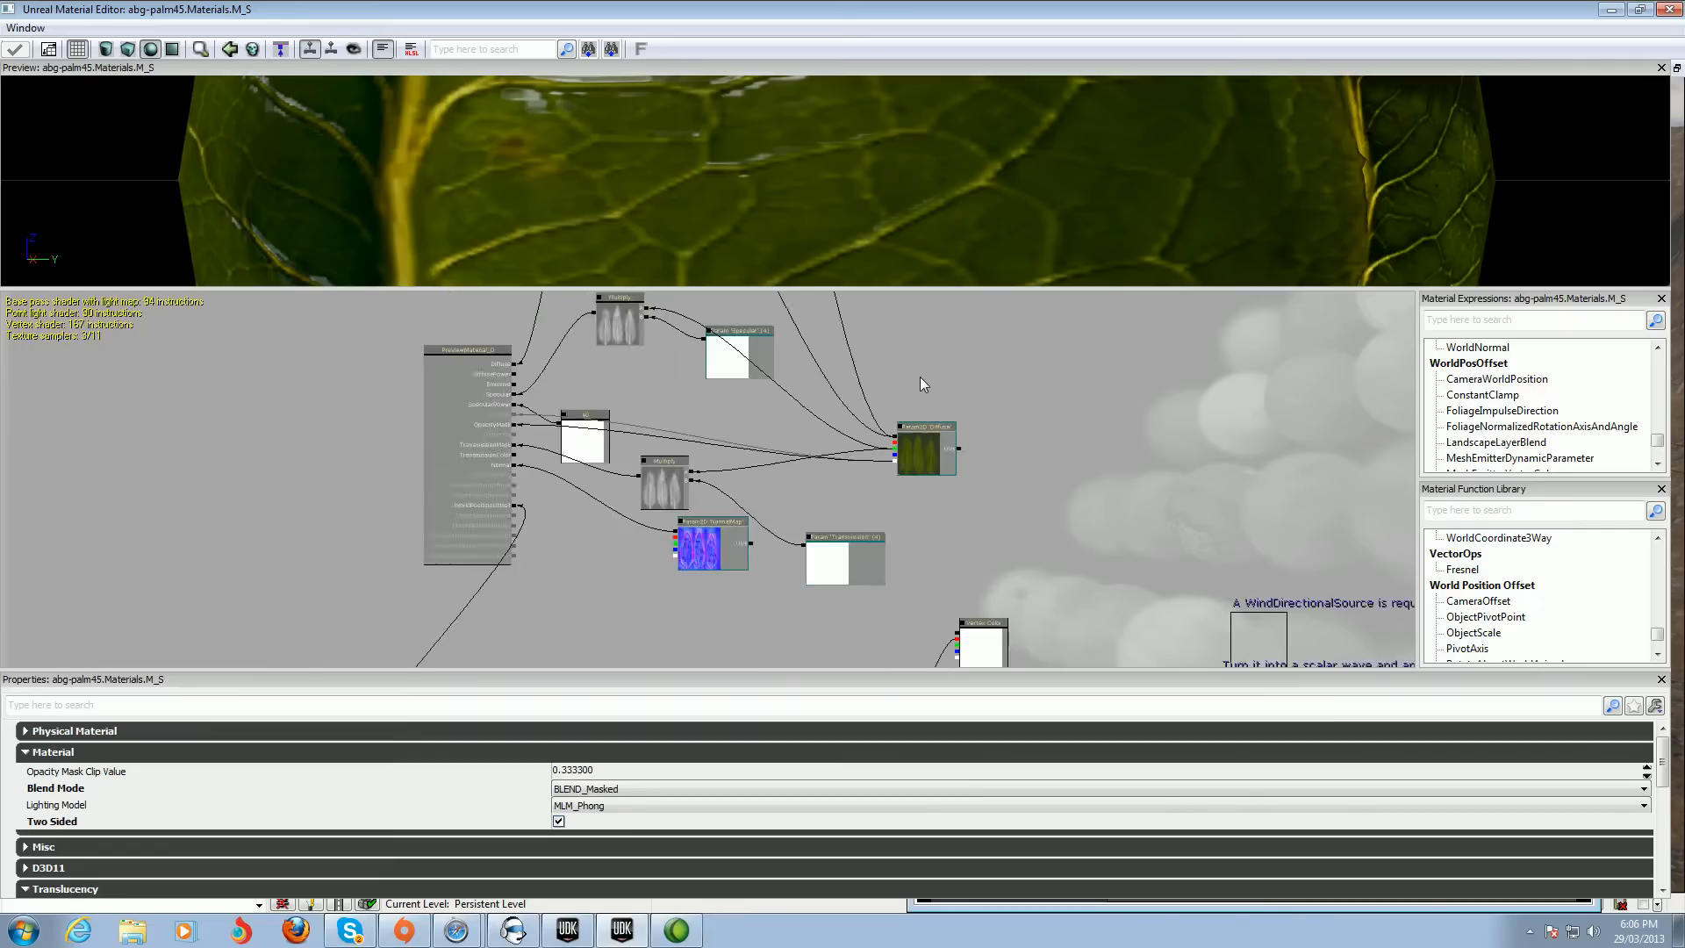
left_click_drag(1029, 403, 913, 549)
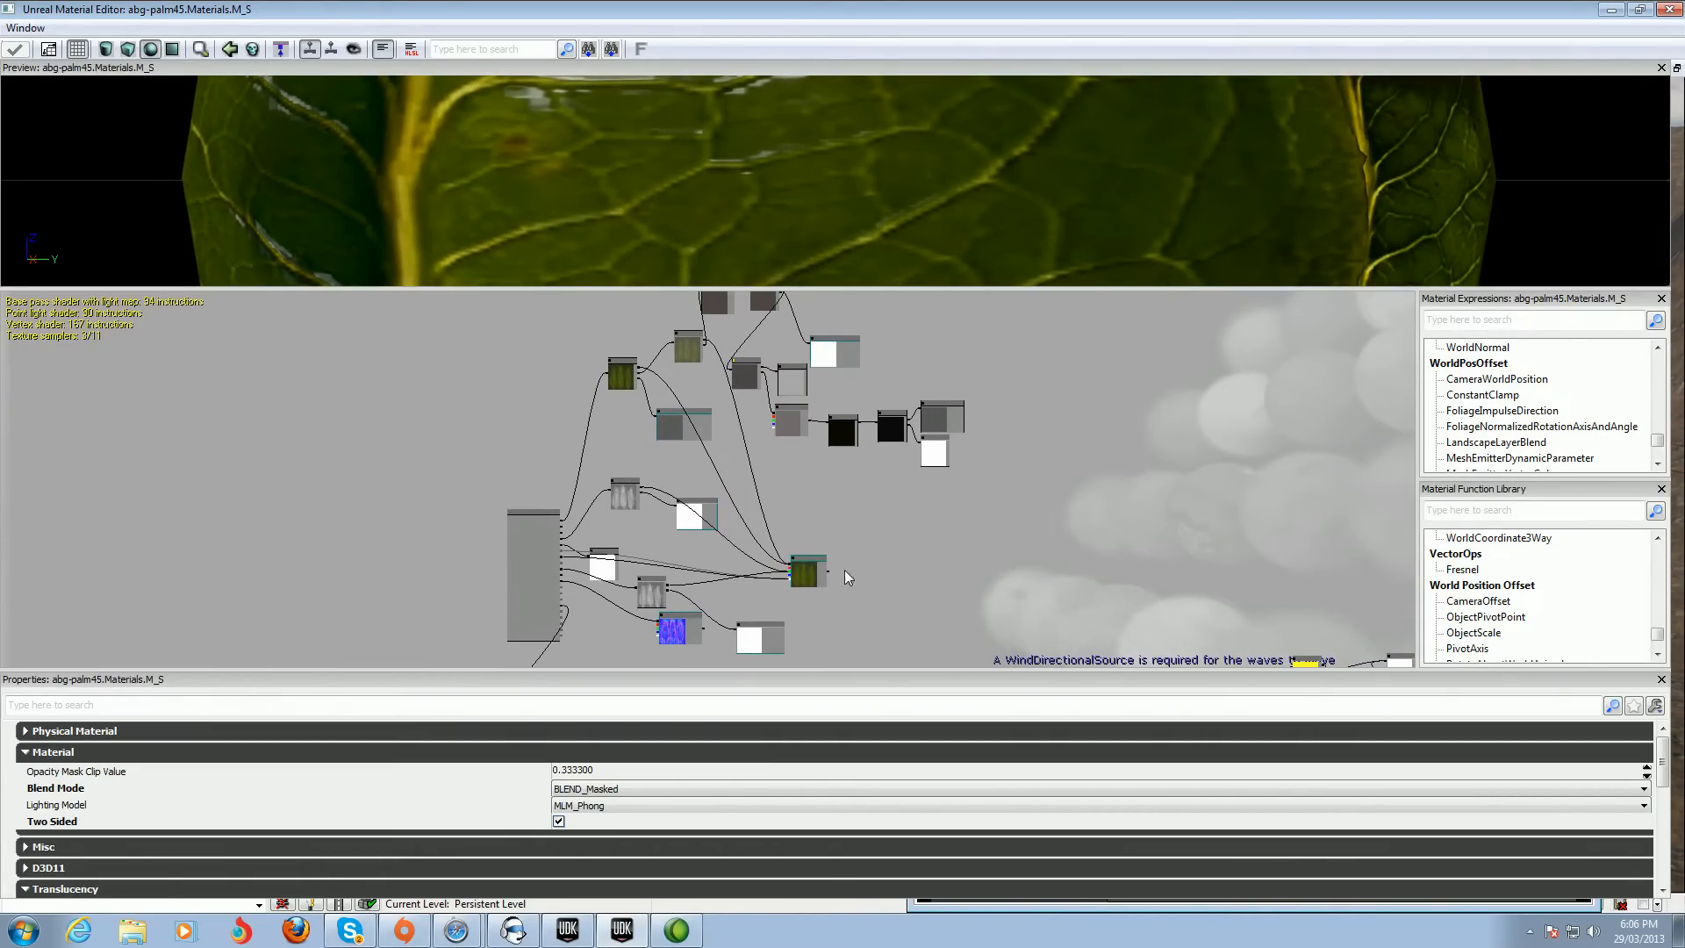
scroll(902, 544, "up", 4)
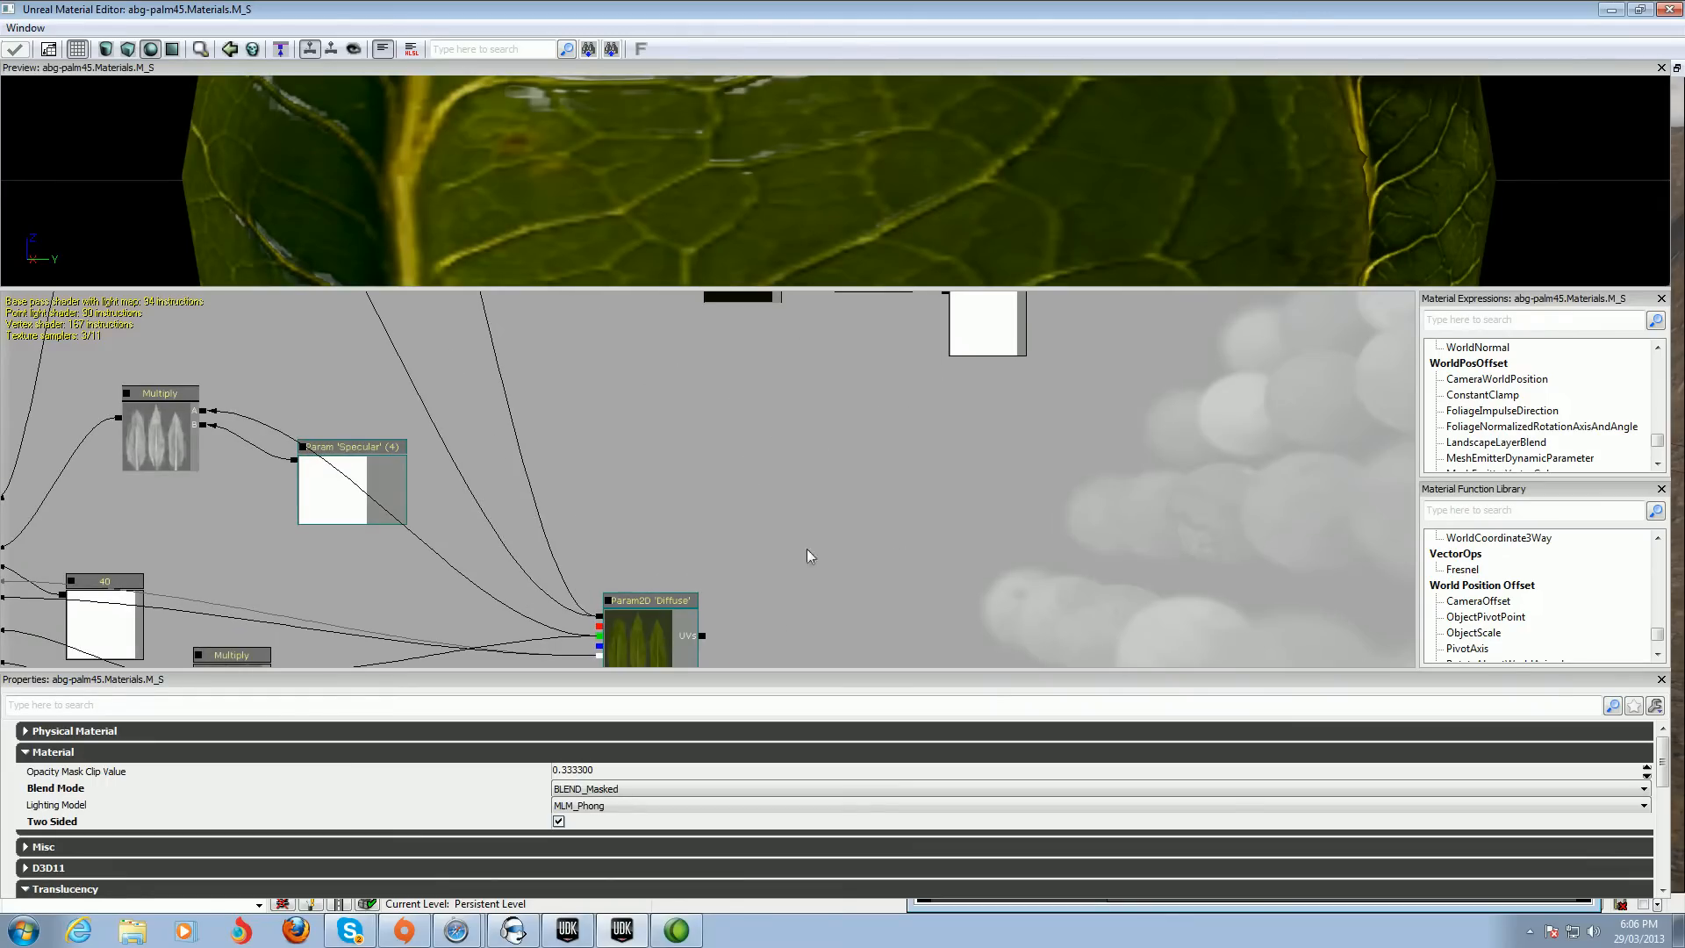
left_click_drag(824, 545, 820, 418)
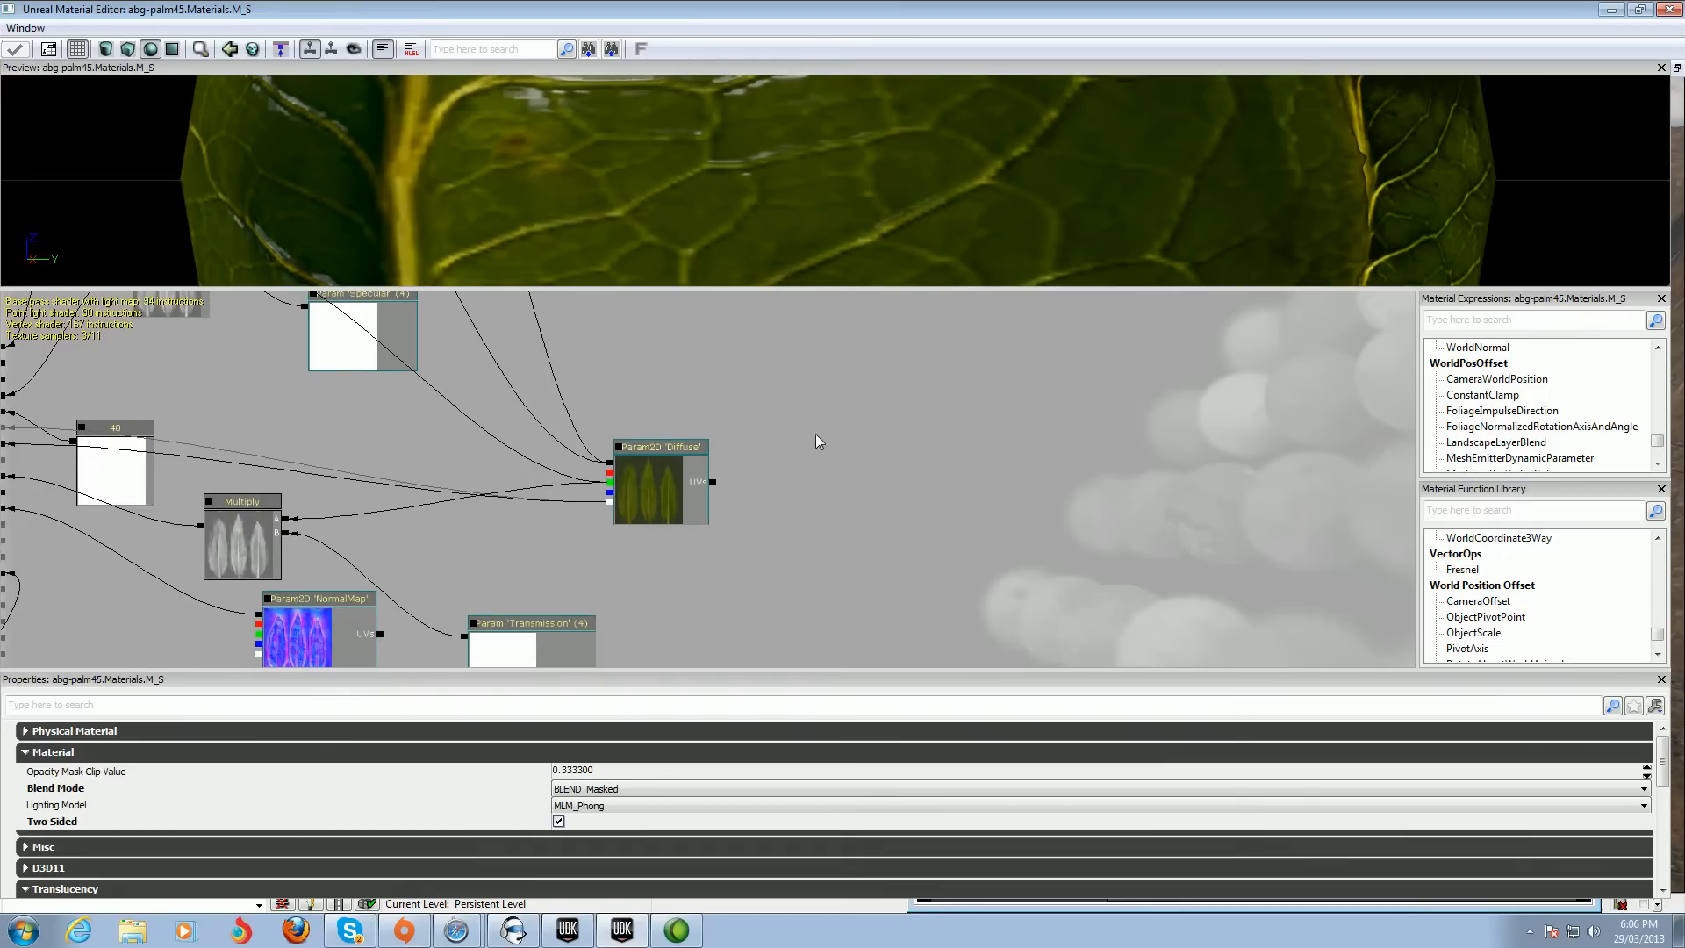
left_click(658, 494)
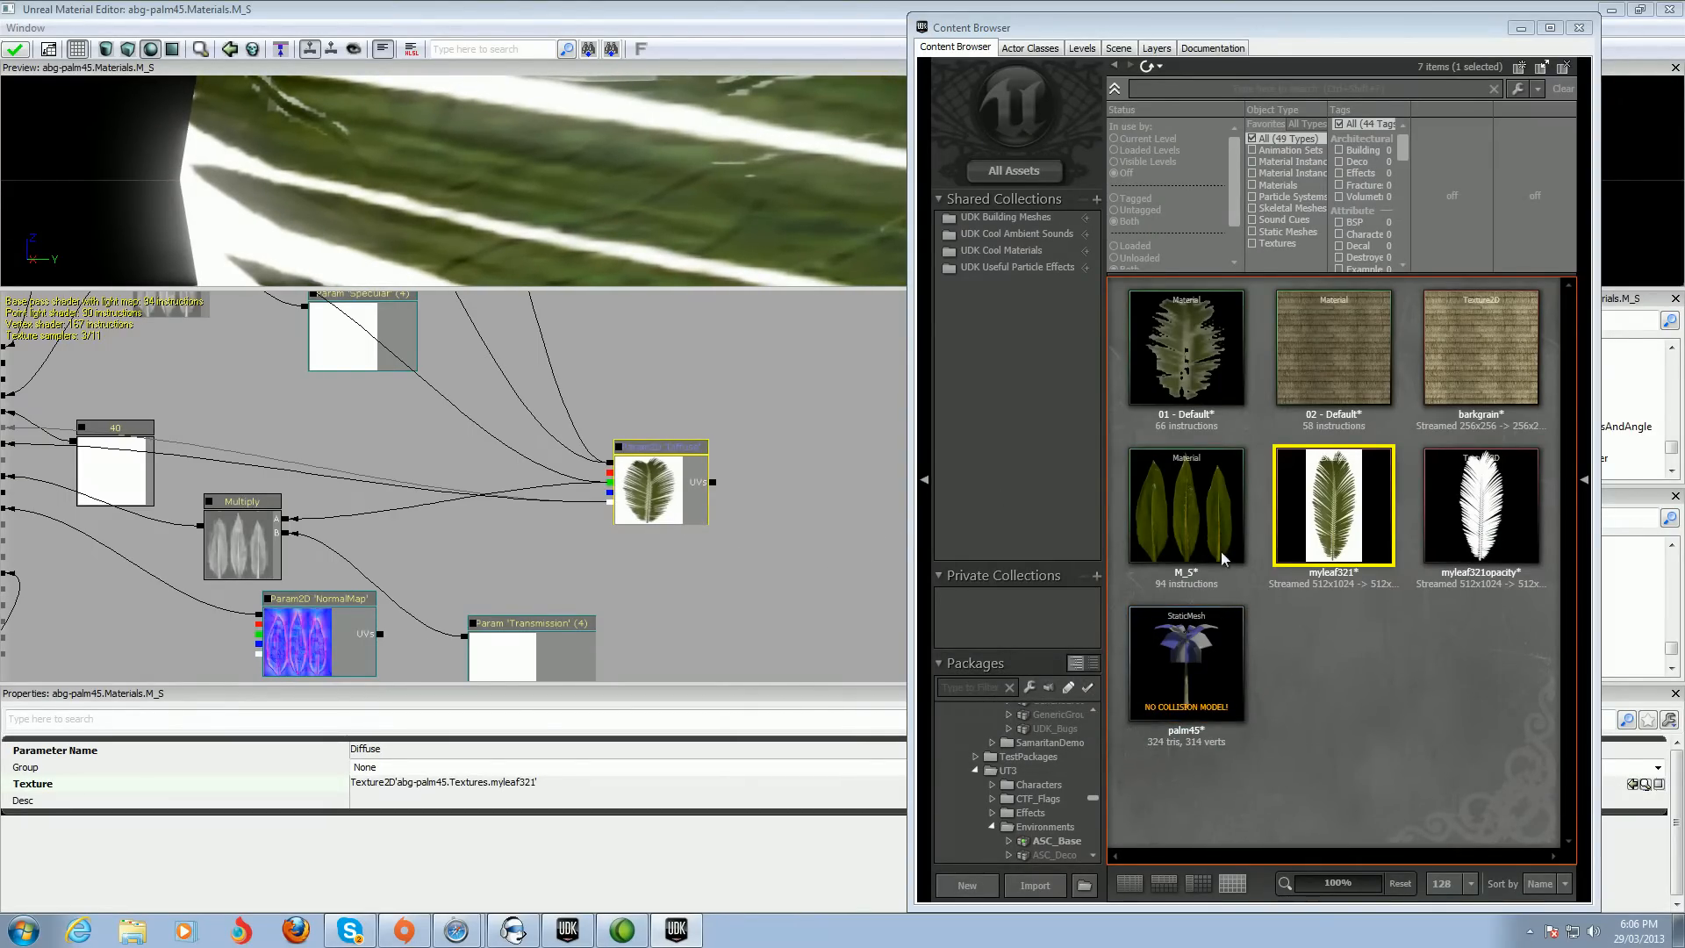
Add a new TextureSample node using the myleaf321opacity texture to the M_S material graph
left_click_drag(1481, 509, 1476, 504)
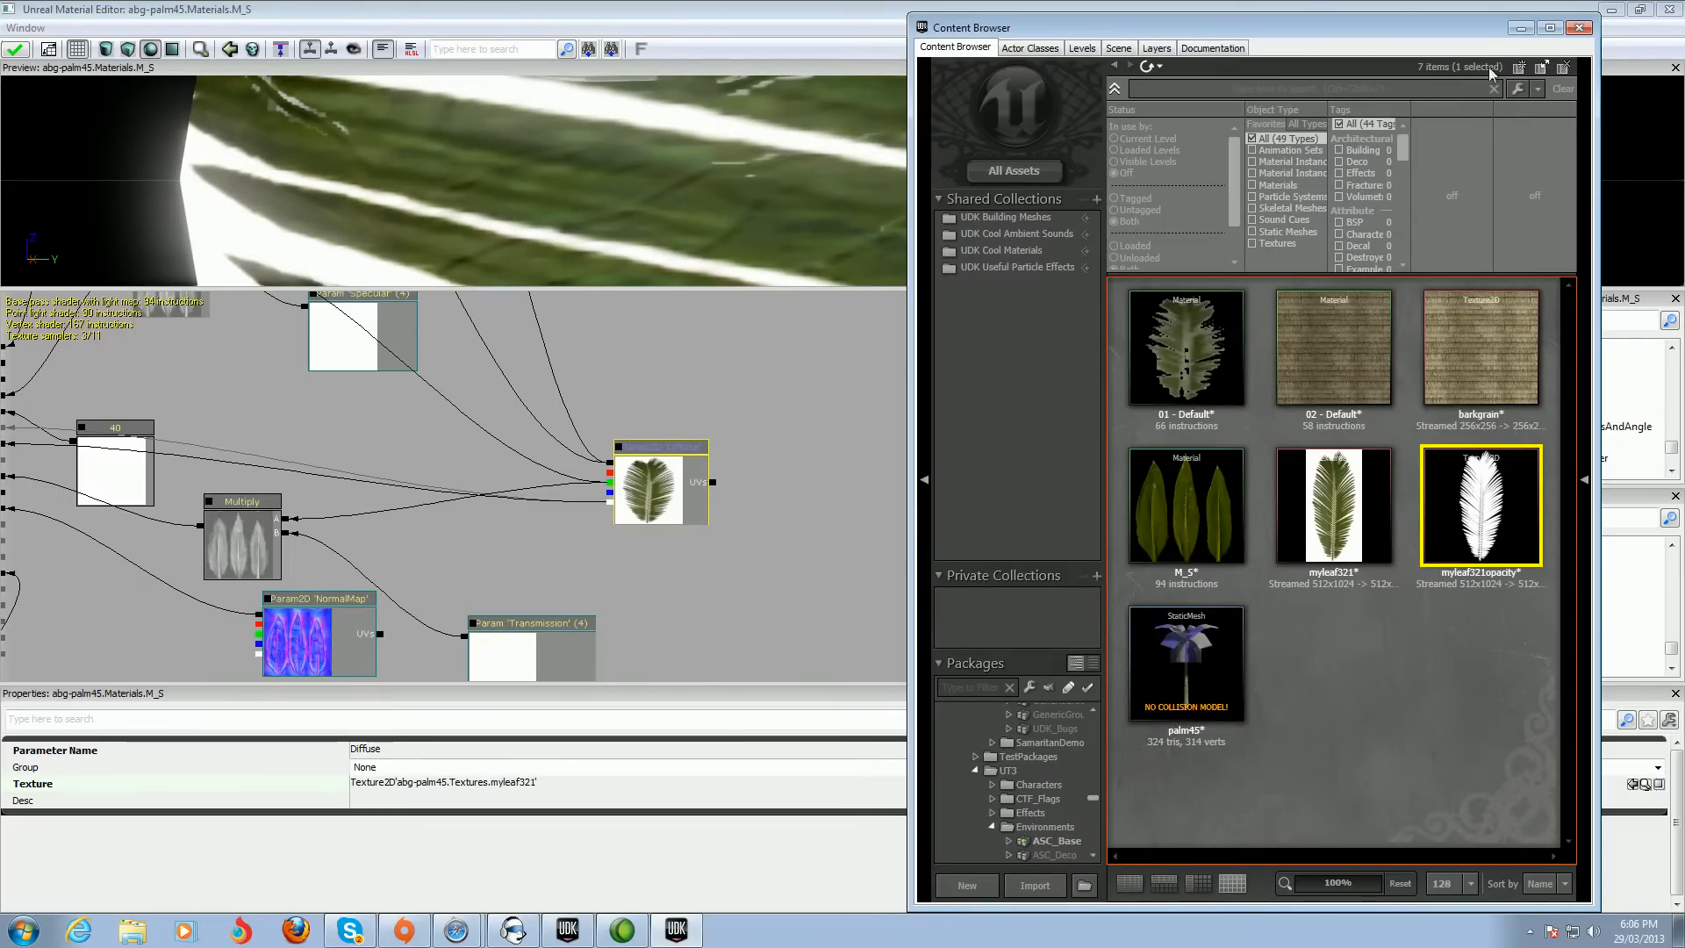
left_click(1521, 29)
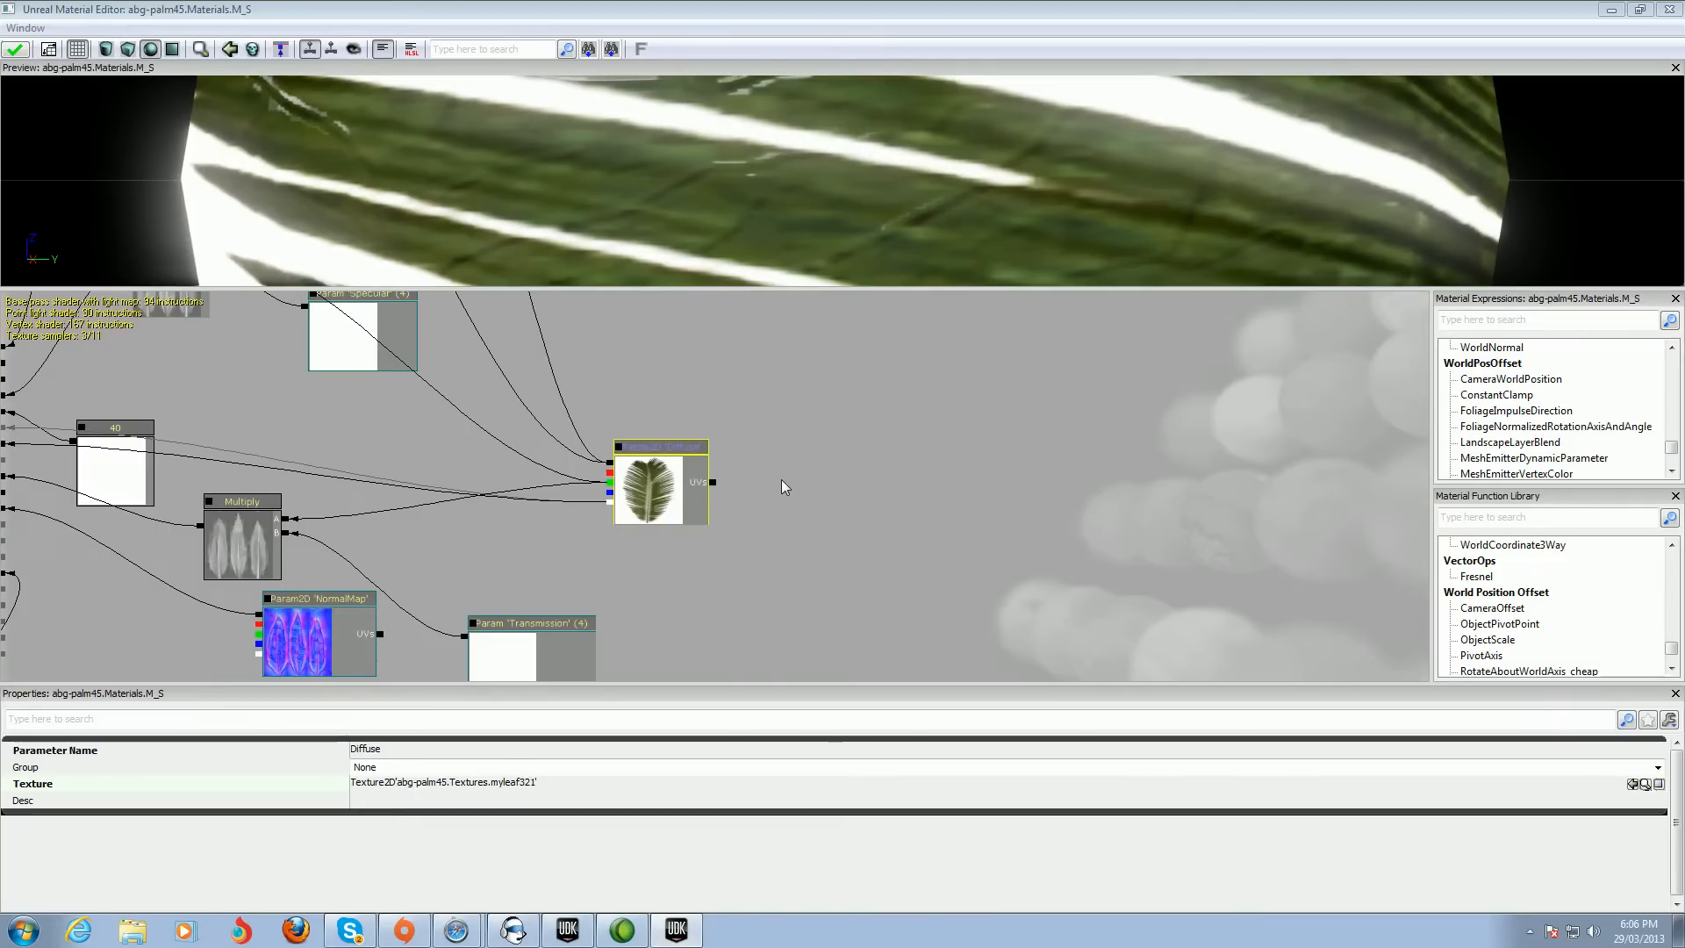
left_click(781, 479)
right_click(781, 479)
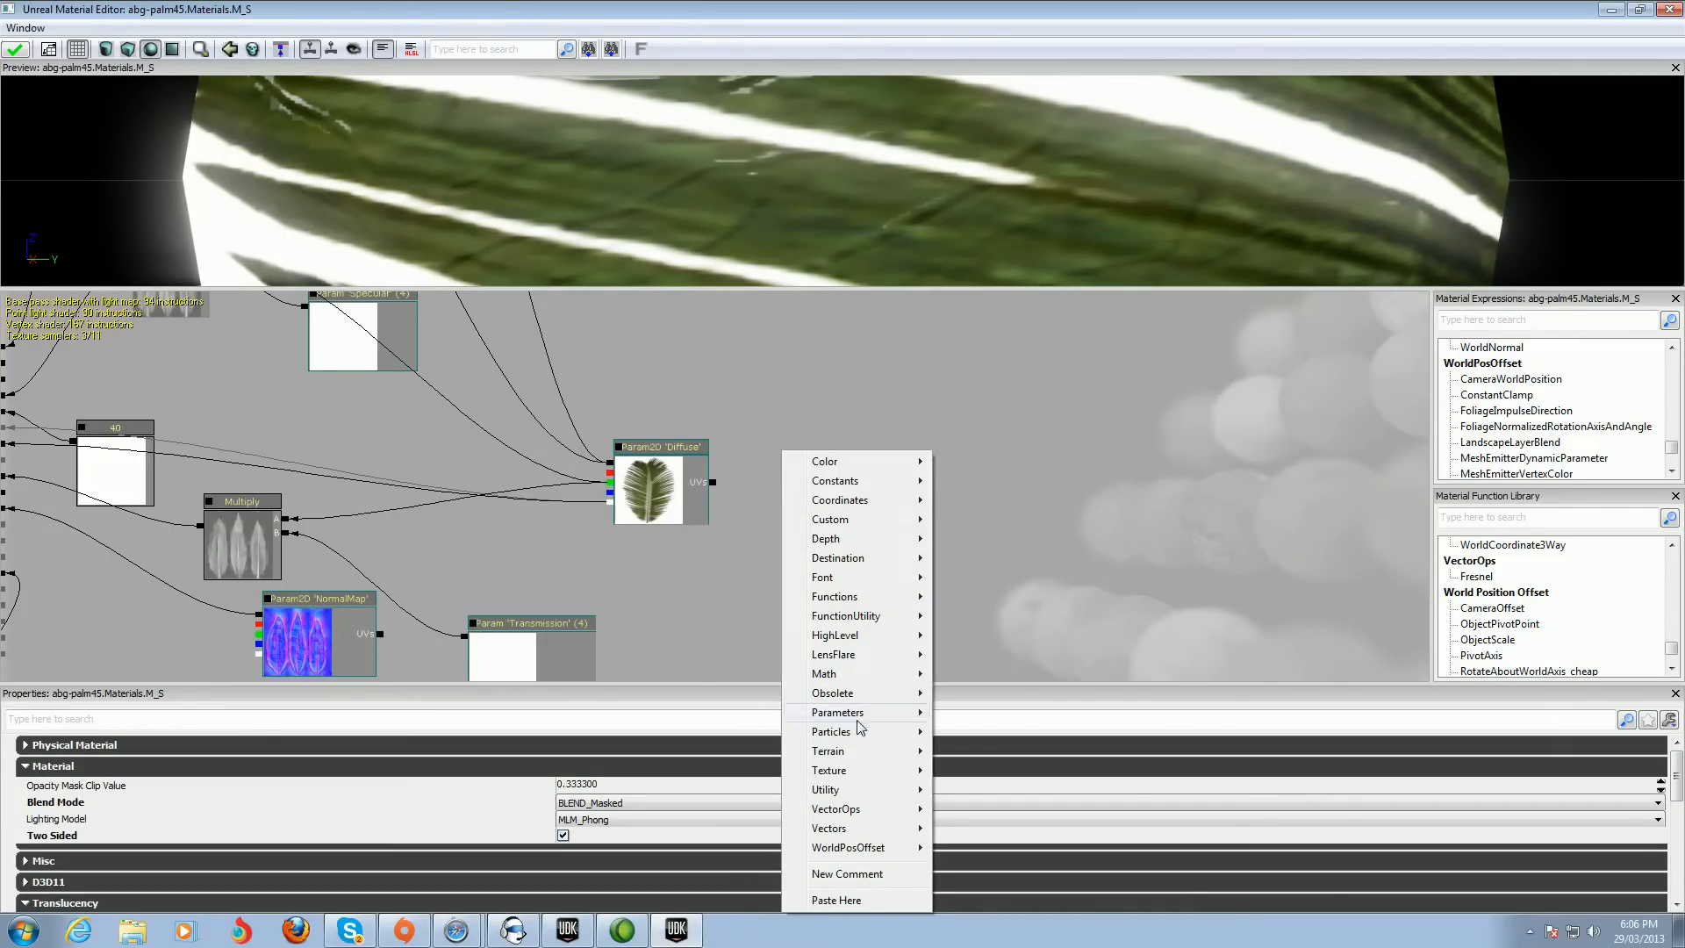
mouse_move(873, 771)
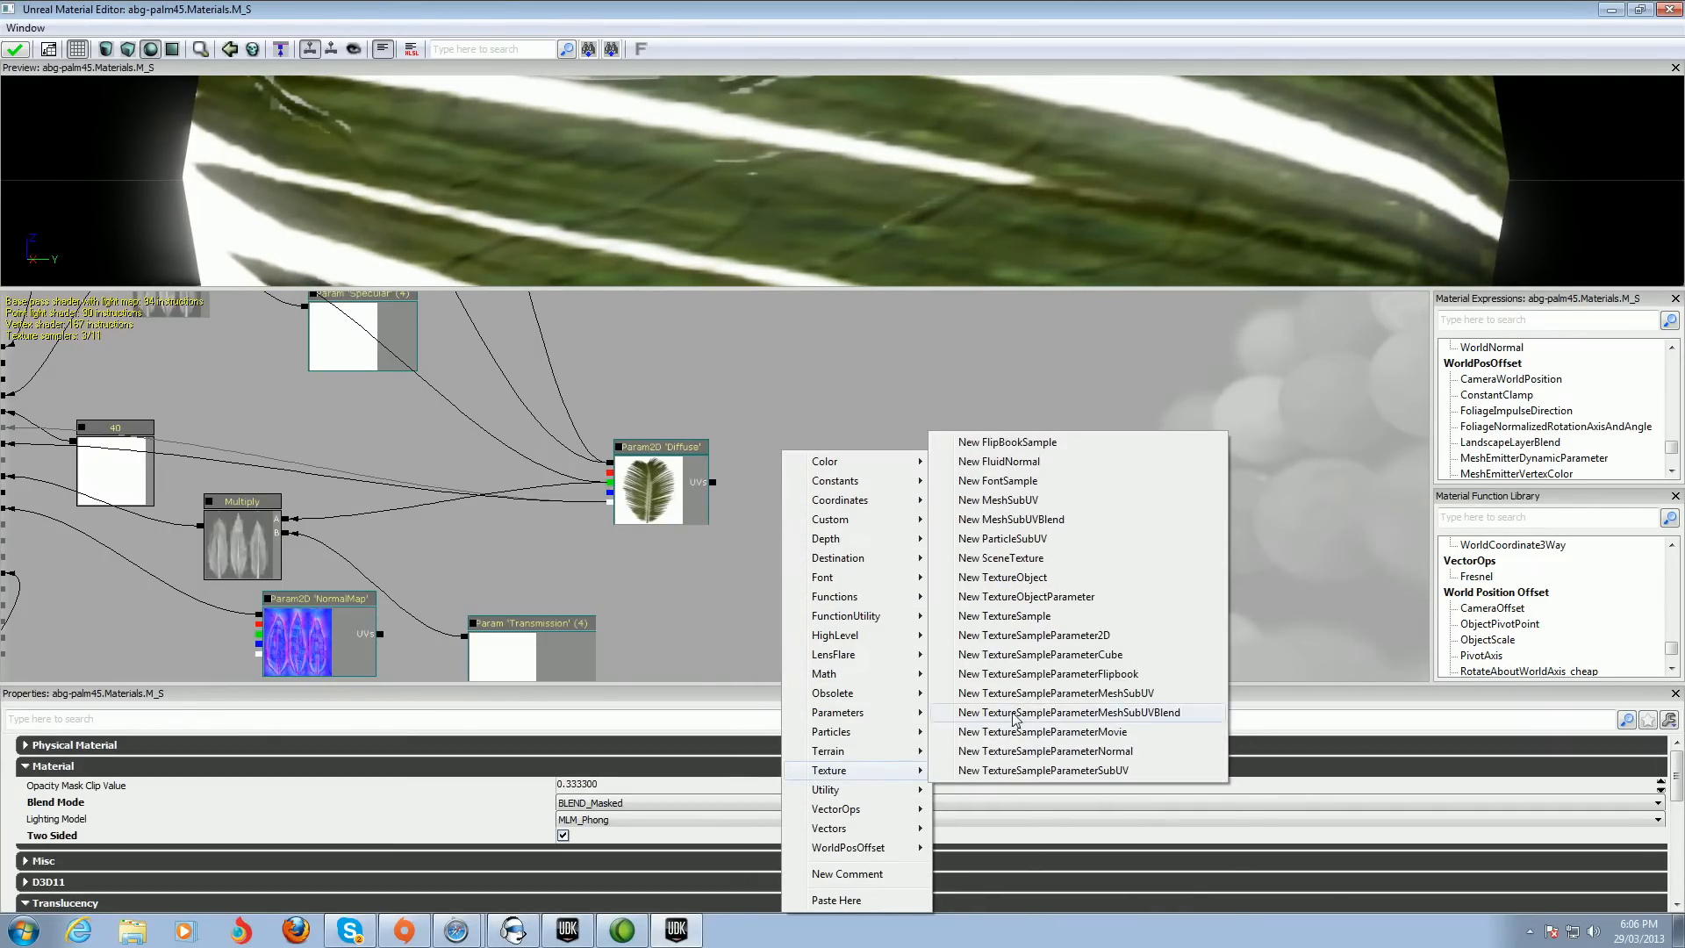
left_click(1017, 618)
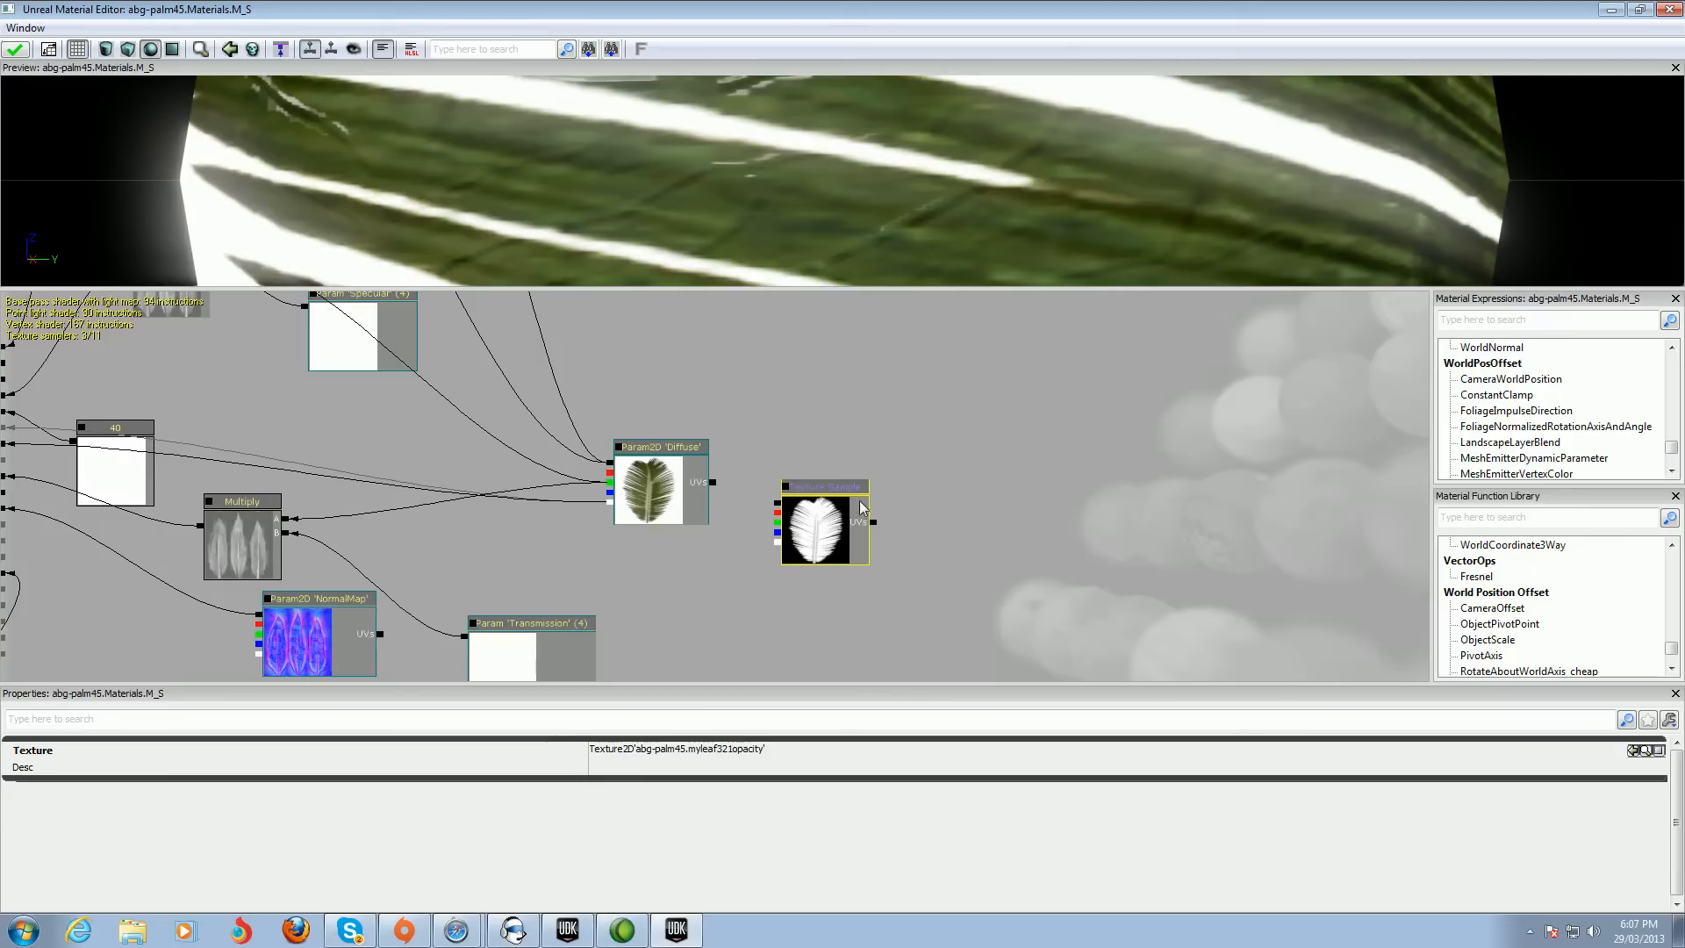
Connect the myleaf321opacity texture sample to the material's OpacityMask input
left_click_drag(788, 391, 1127, 420)
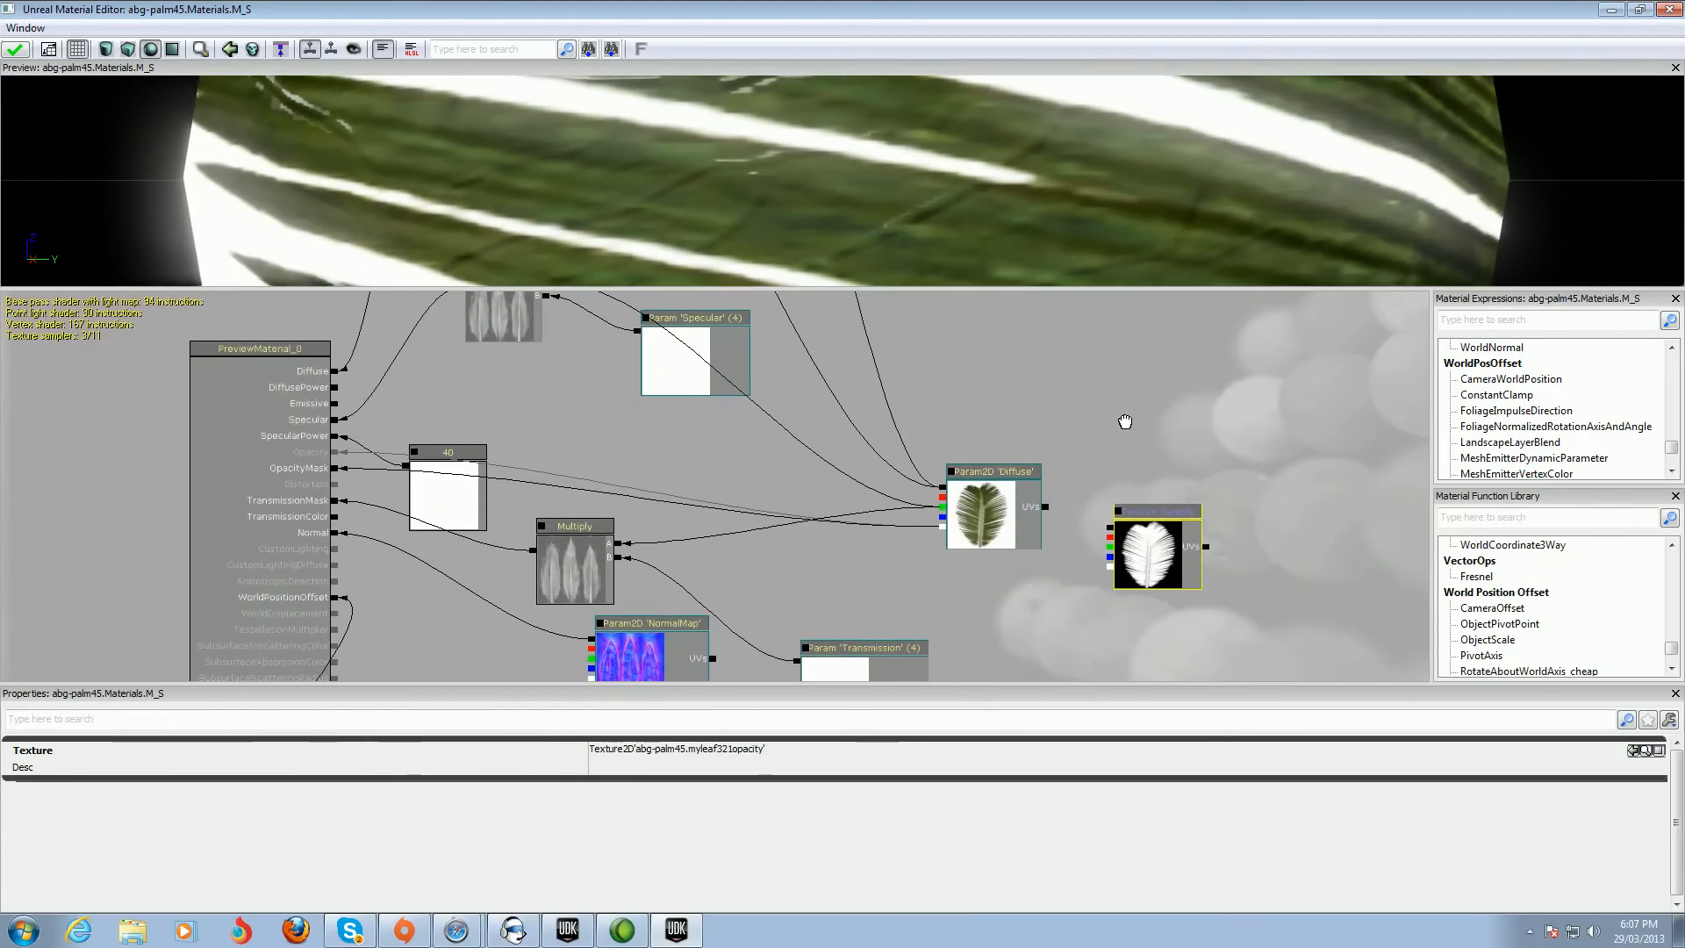
left_click(1108, 533)
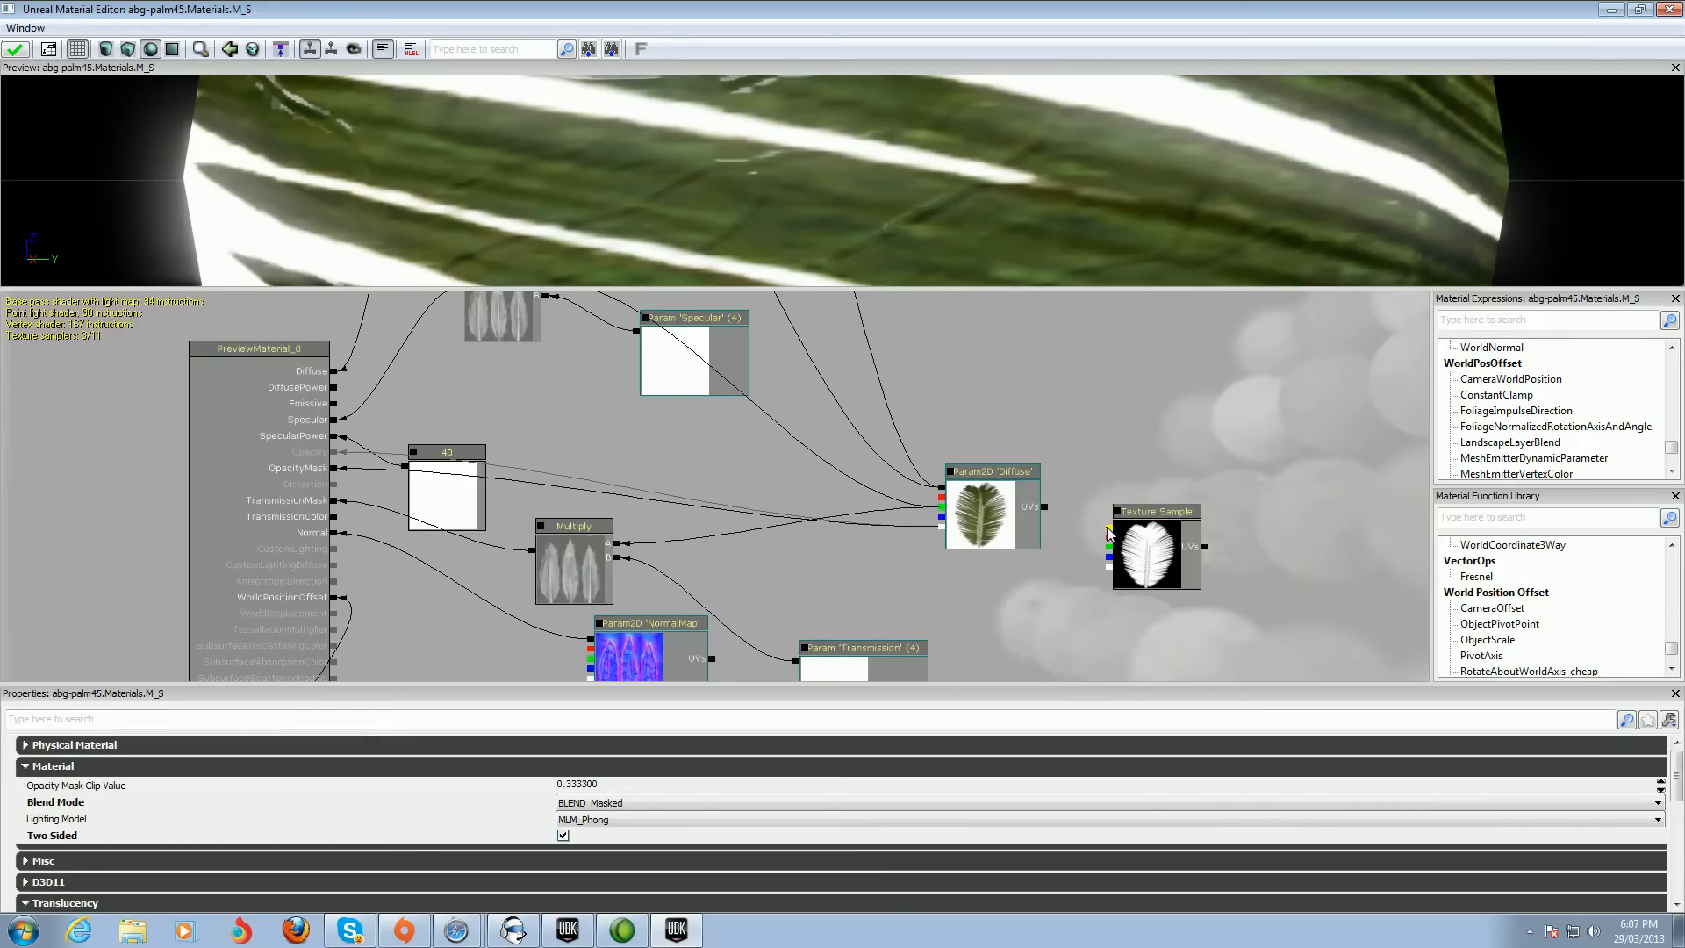
left_click_drag(1085, 528, 334, 474)
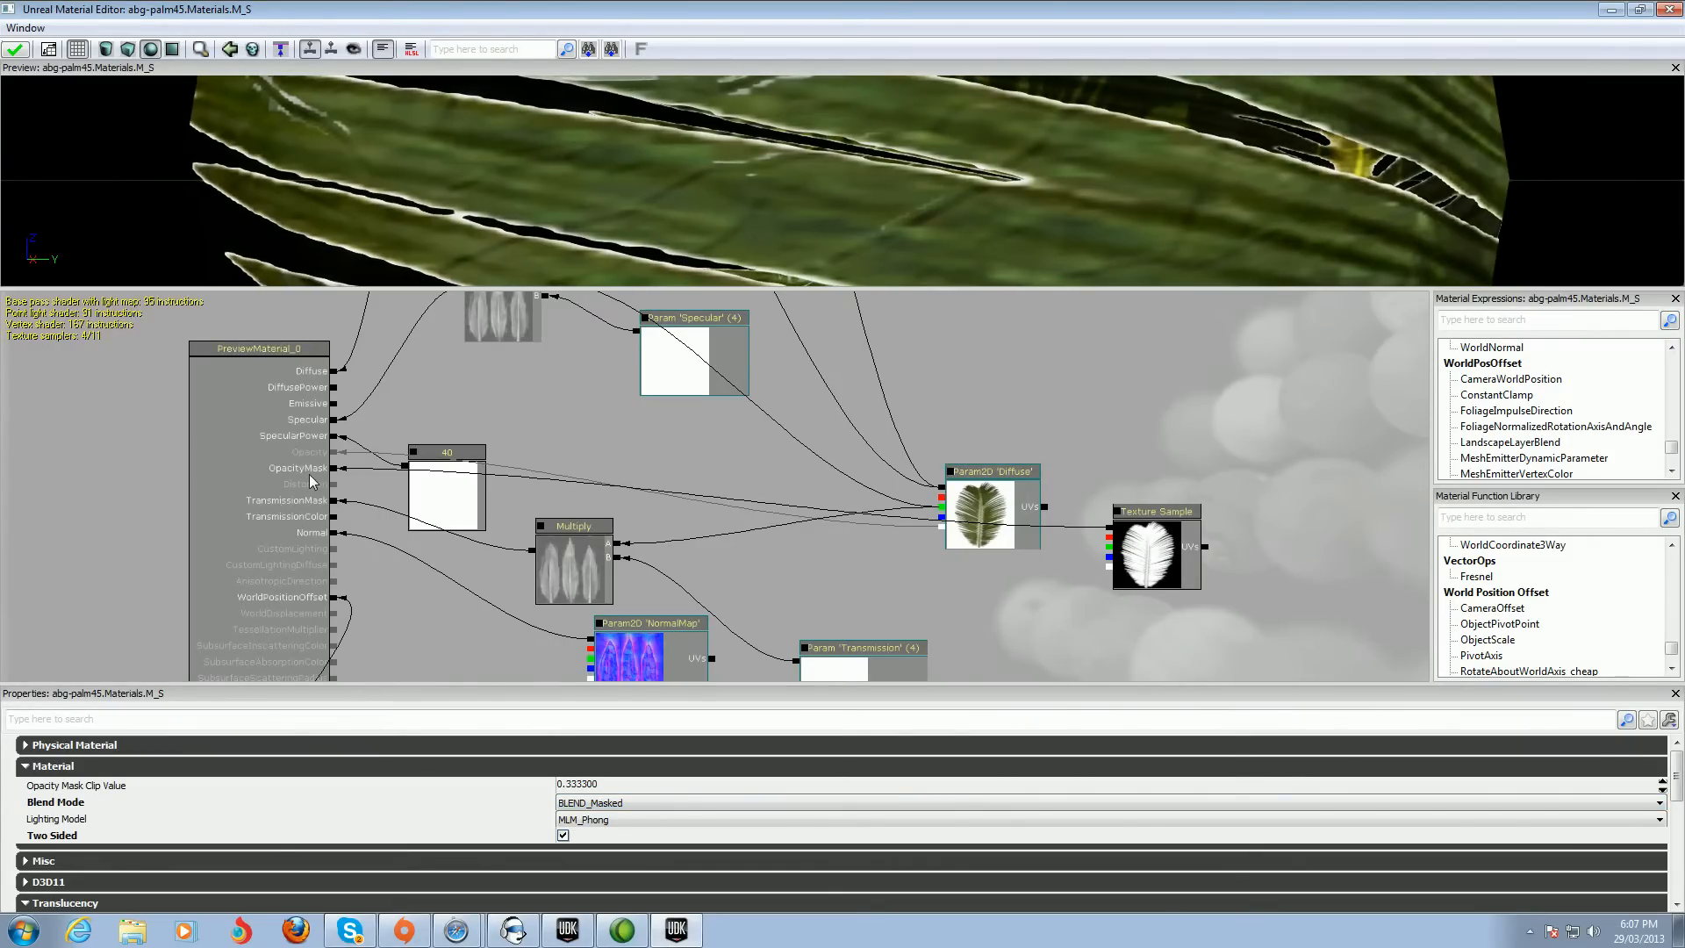
Set the material's Opacity Mask Clip Value to 0.8333, keeping BLEND_Masked blend mode and Two Sided
left_click(638, 800)
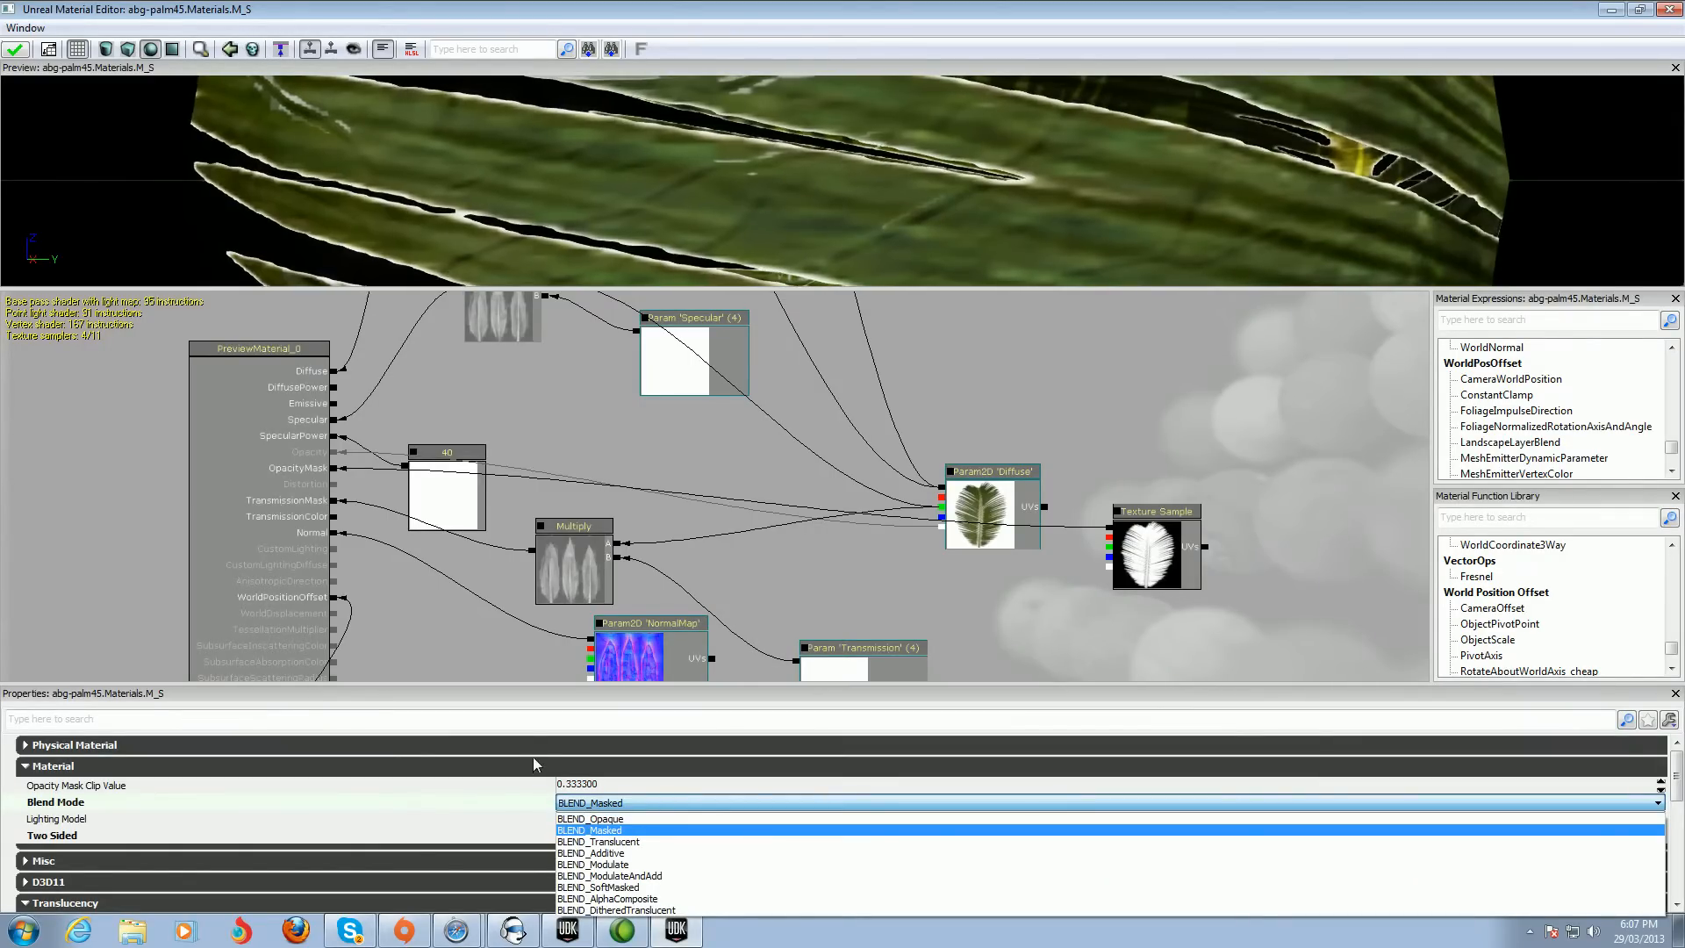
left_click(524, 734)
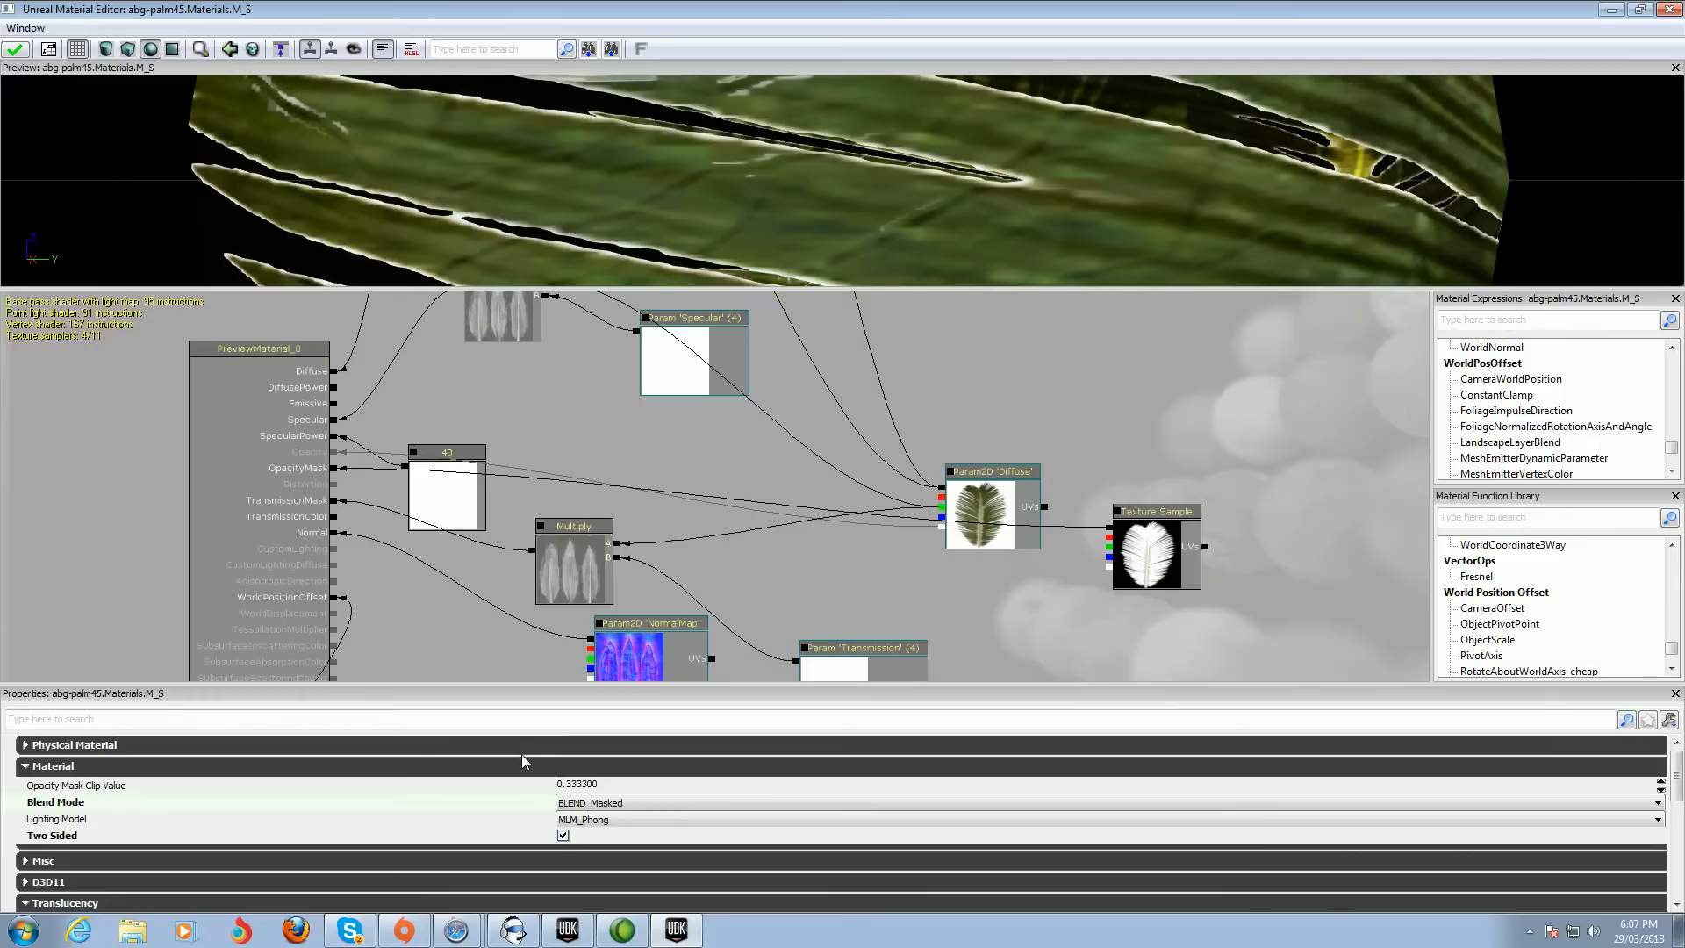
left_click(562, 835)
left_click(574, 786)
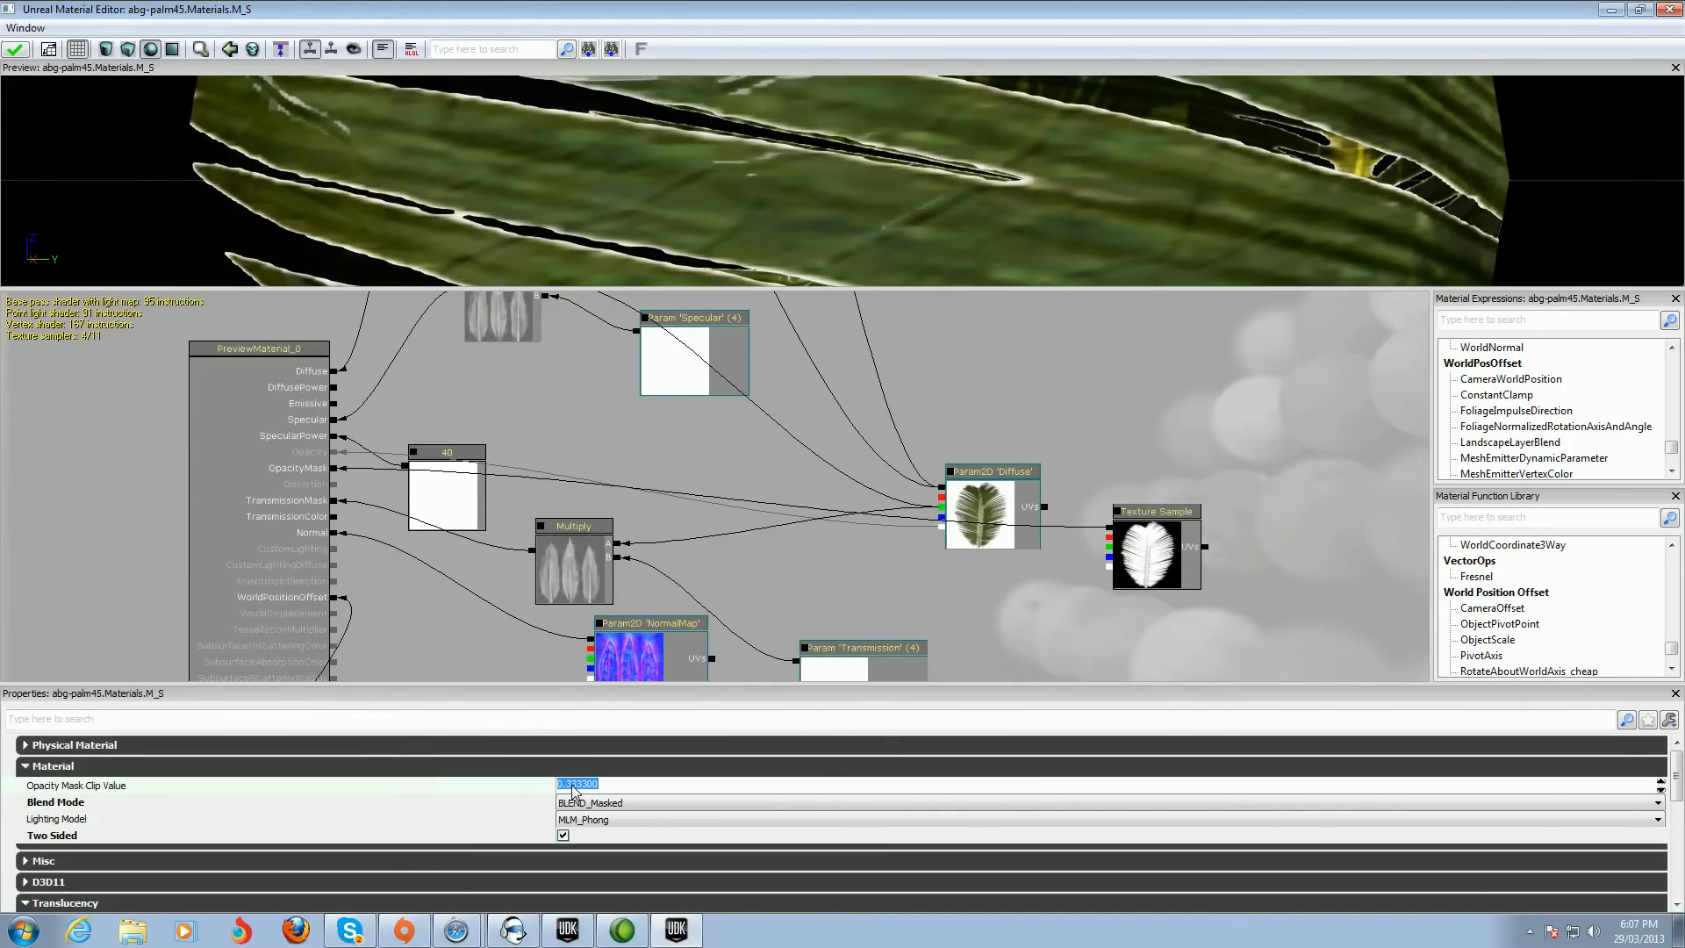
left_click(572, 786)
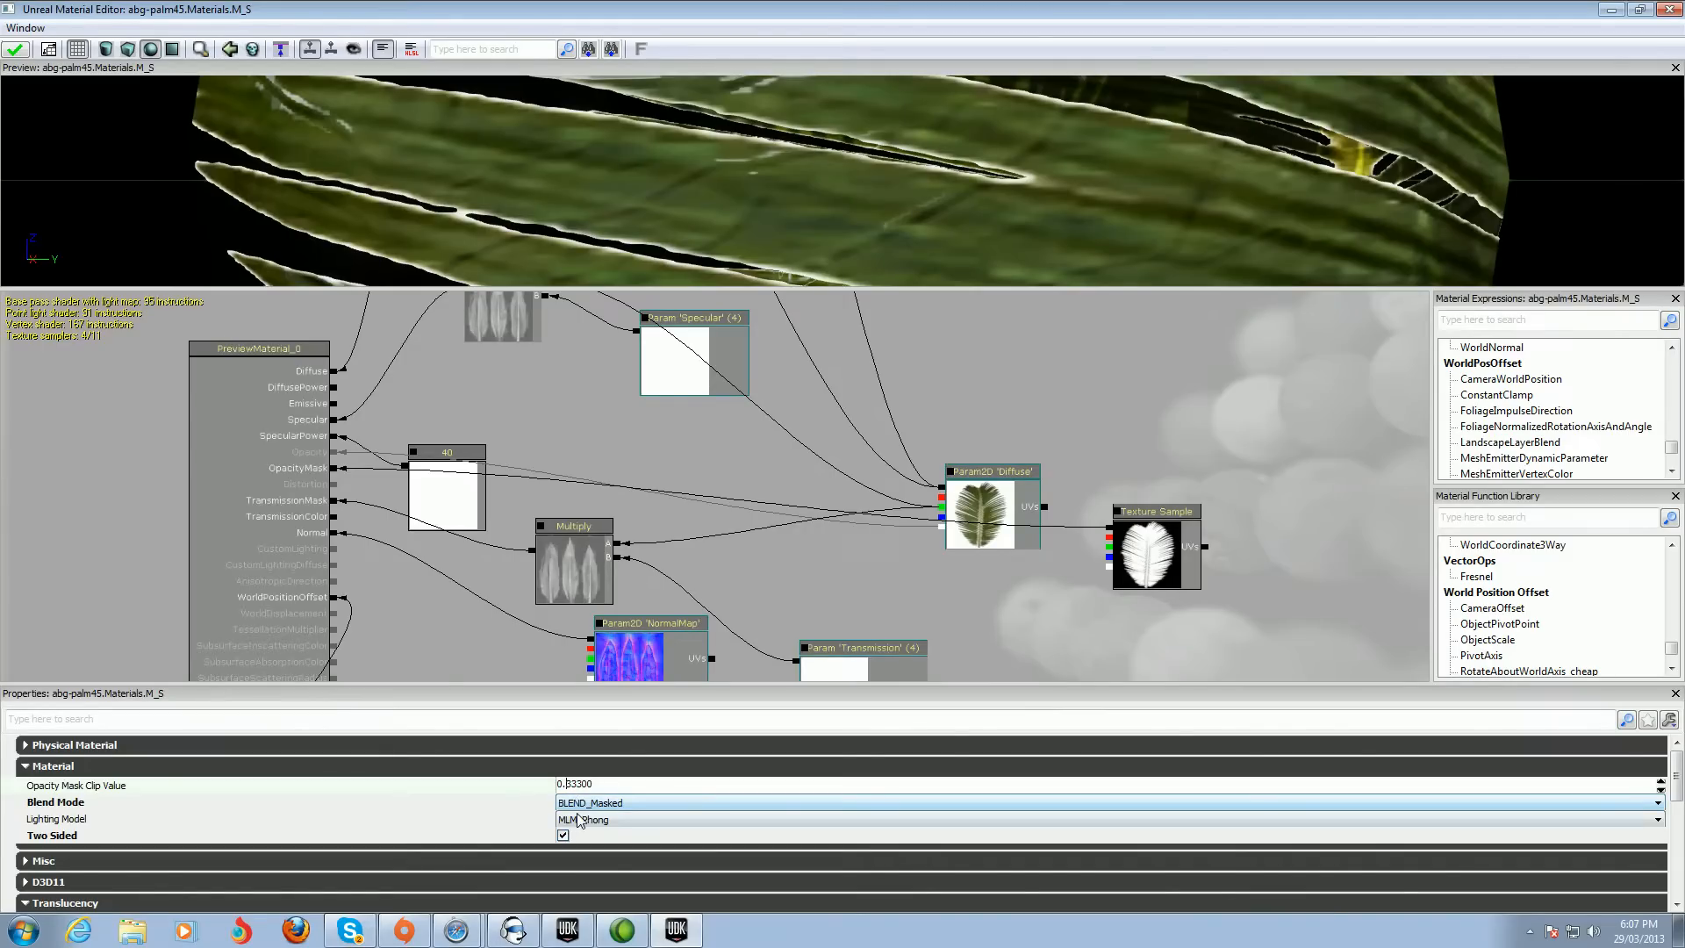
type("8")
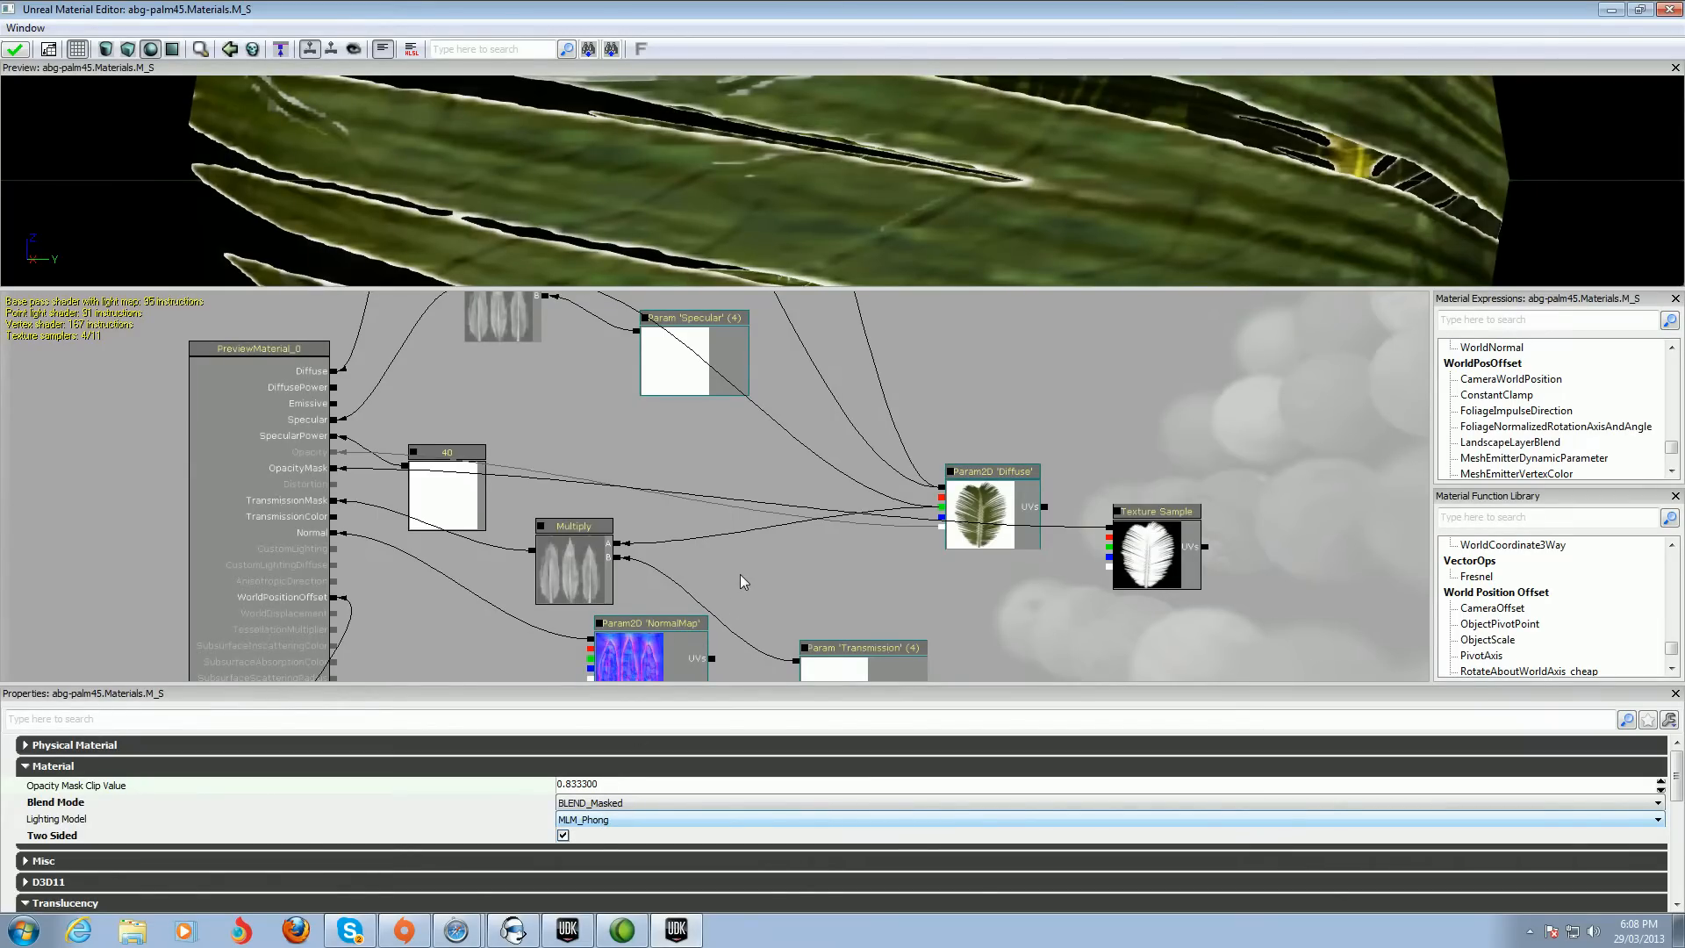
key("Return")
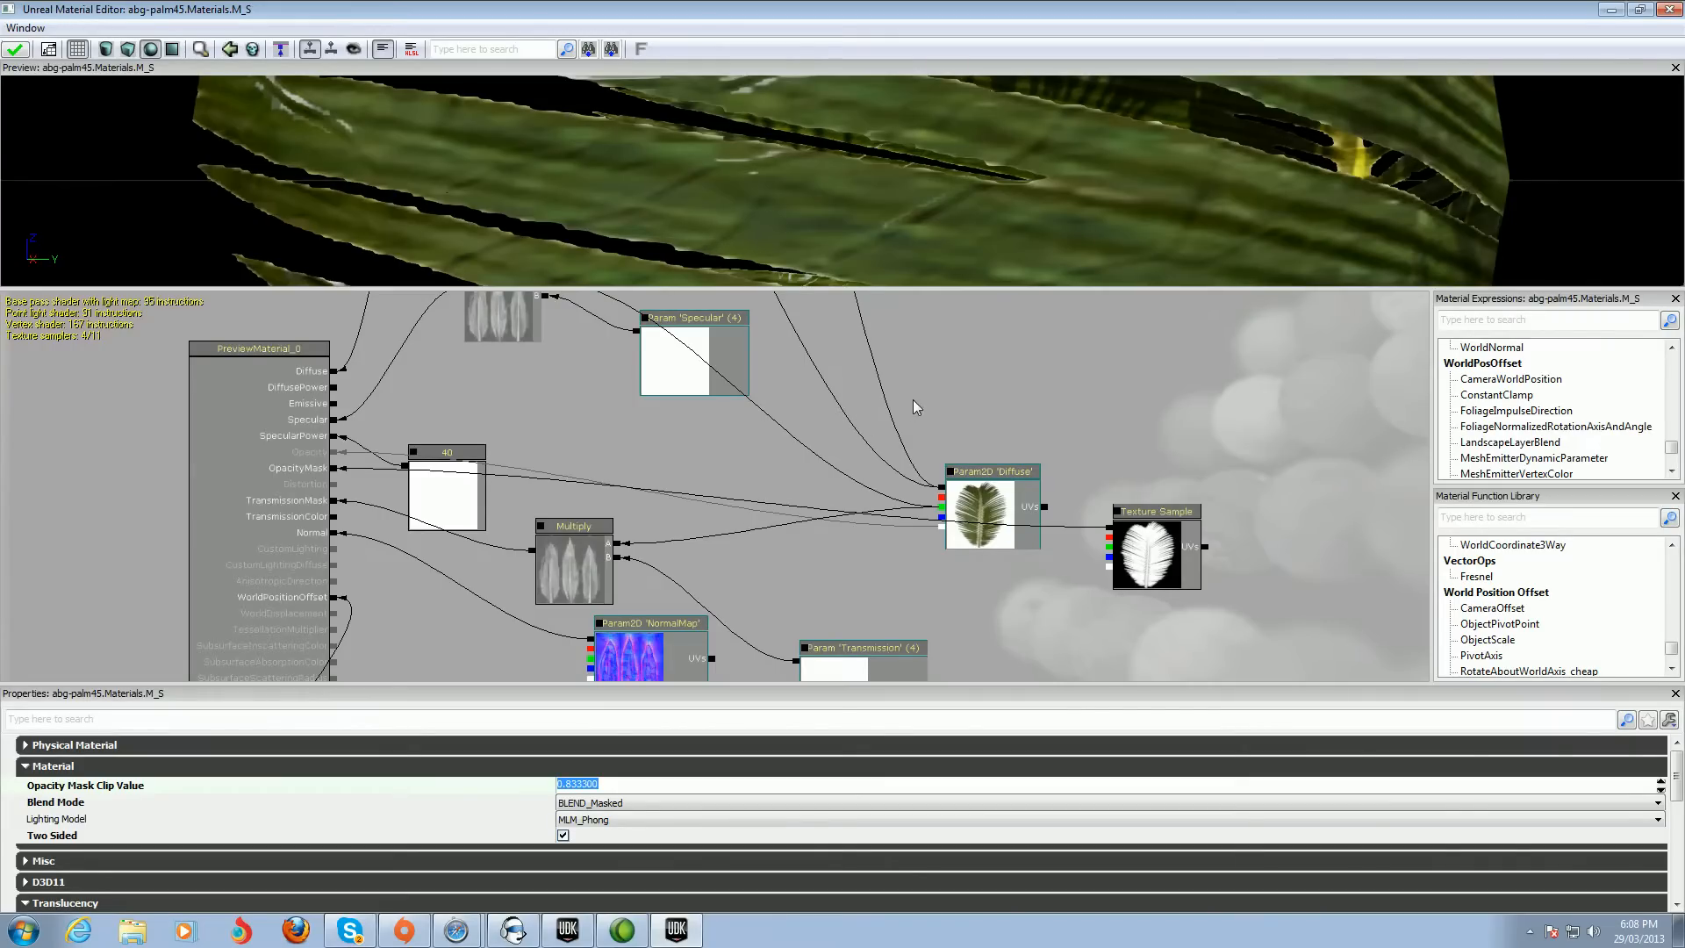
Set the Scale of the 'Go from 0 to 1' ConstantBiasScale node in the wind network to 4.5
scroll(916, 389, "down", 1)
left_click(966, 393)
scroll(966, 393, "down", 3)
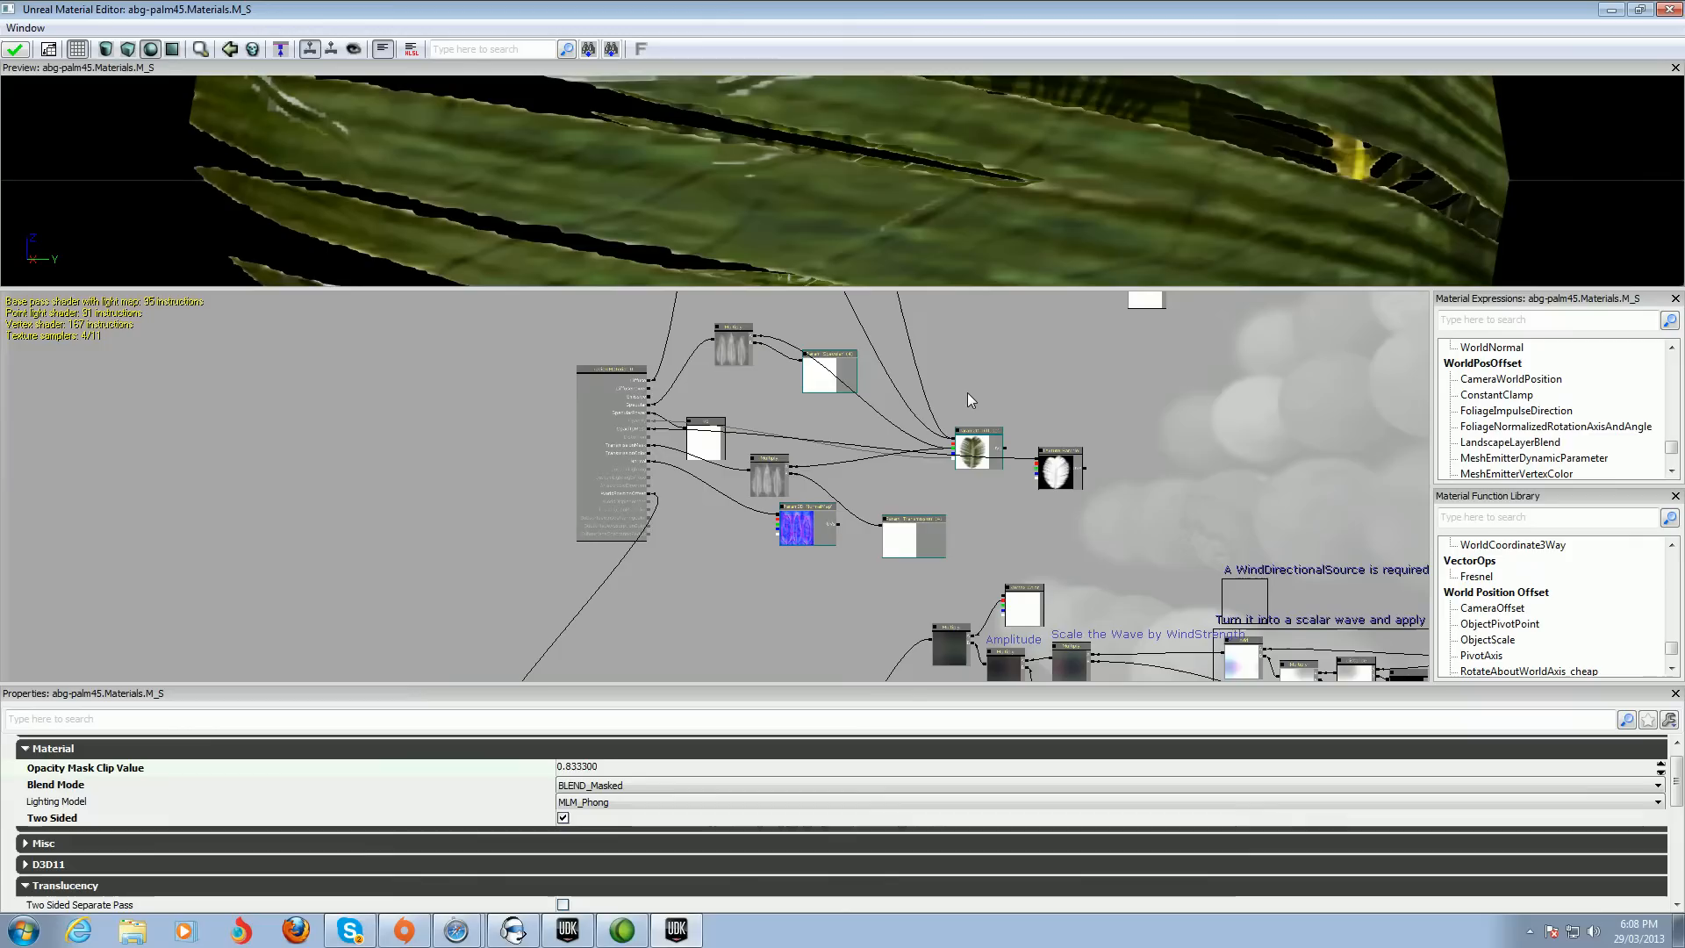
left_click_drag(1163, 452, 737, 365)
left_click_drag(721, 465, 685, 398)
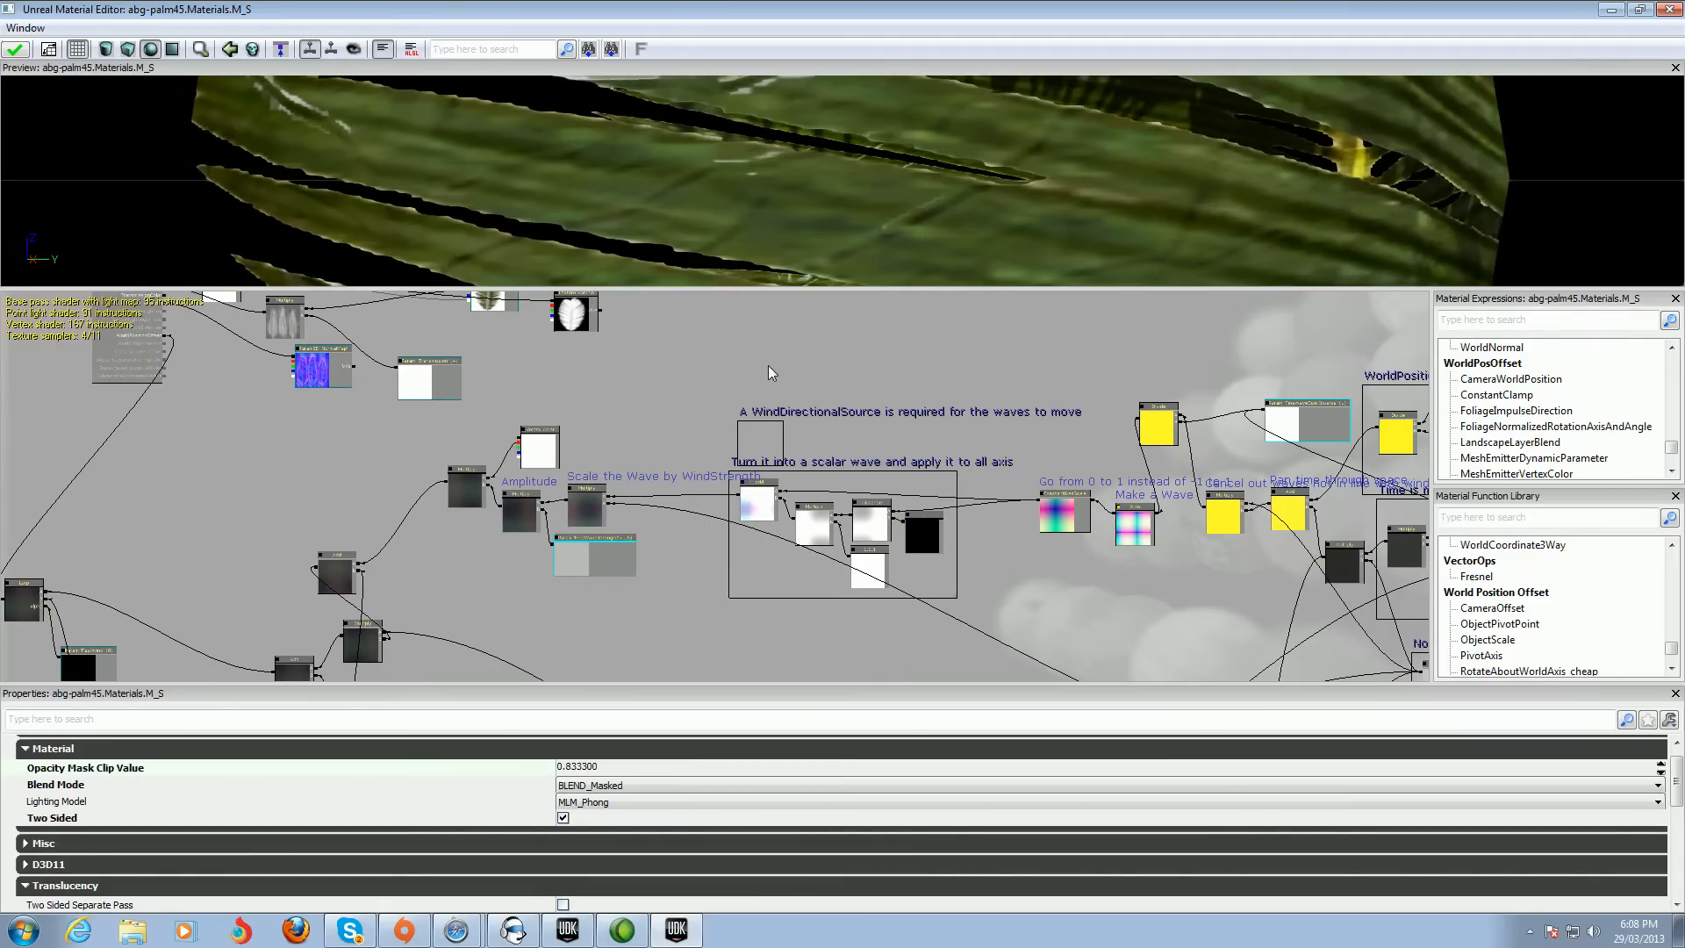
left_click_drag(664, 396, 756, 394)
scroll(755, 394, "down", 2)
left_click_drag(882, 542, 689, 586)
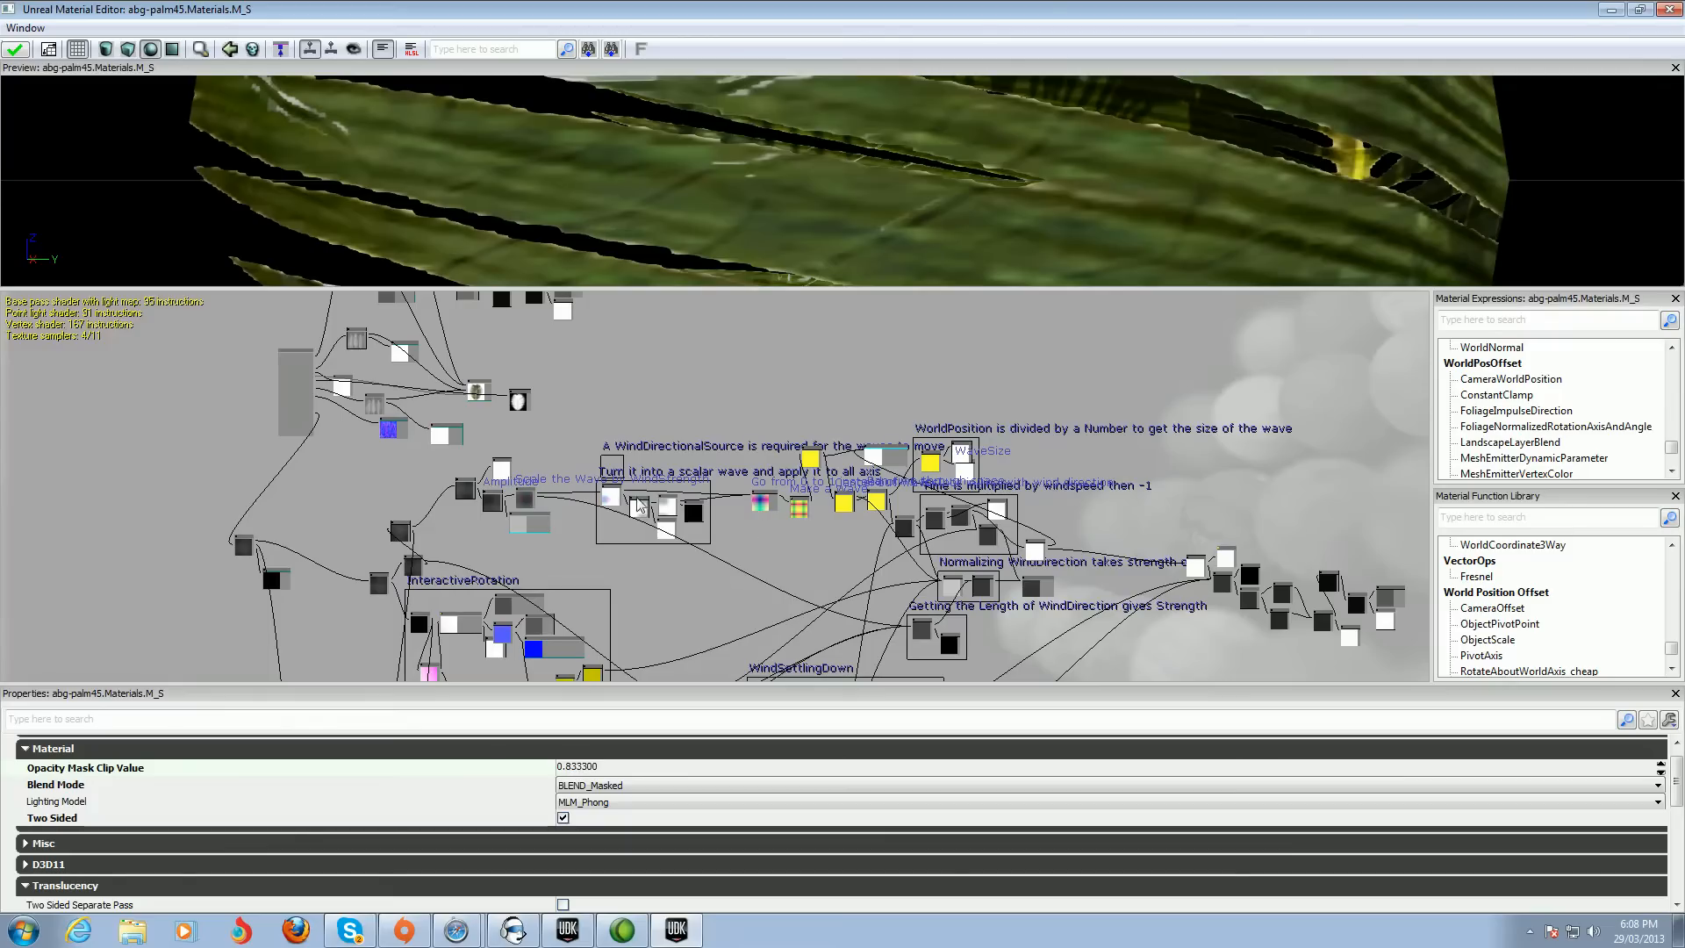
left_click(762, 506)
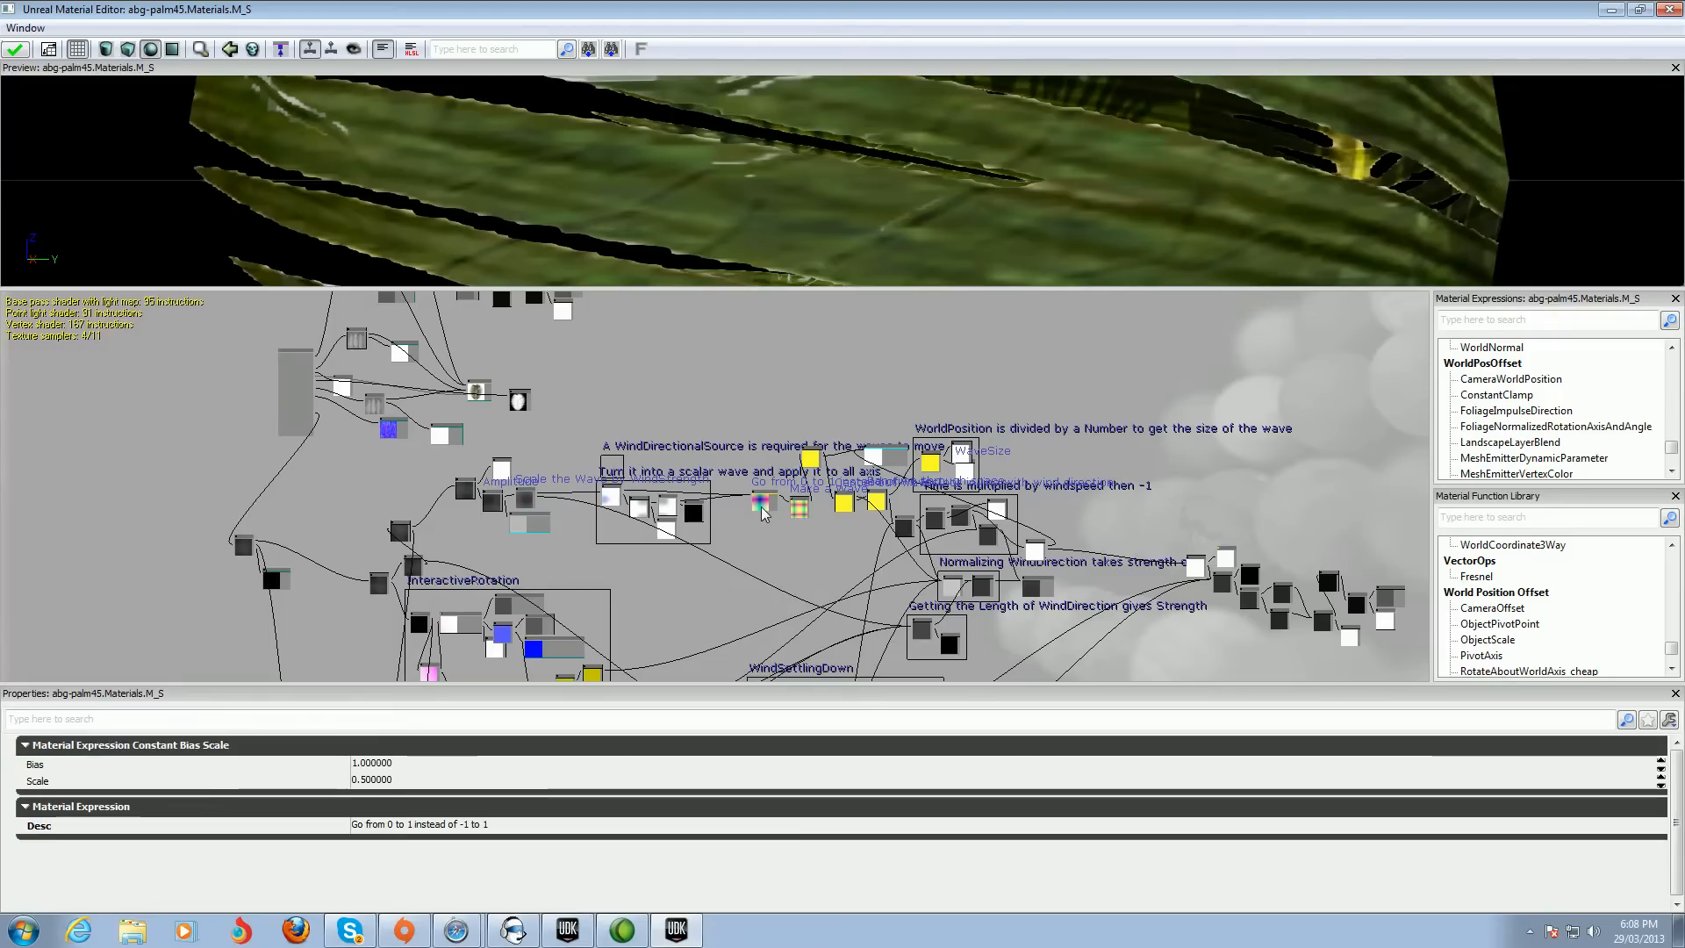
scroll(769, 532, "up", 2)
scroll(769, 530, "up", 2)
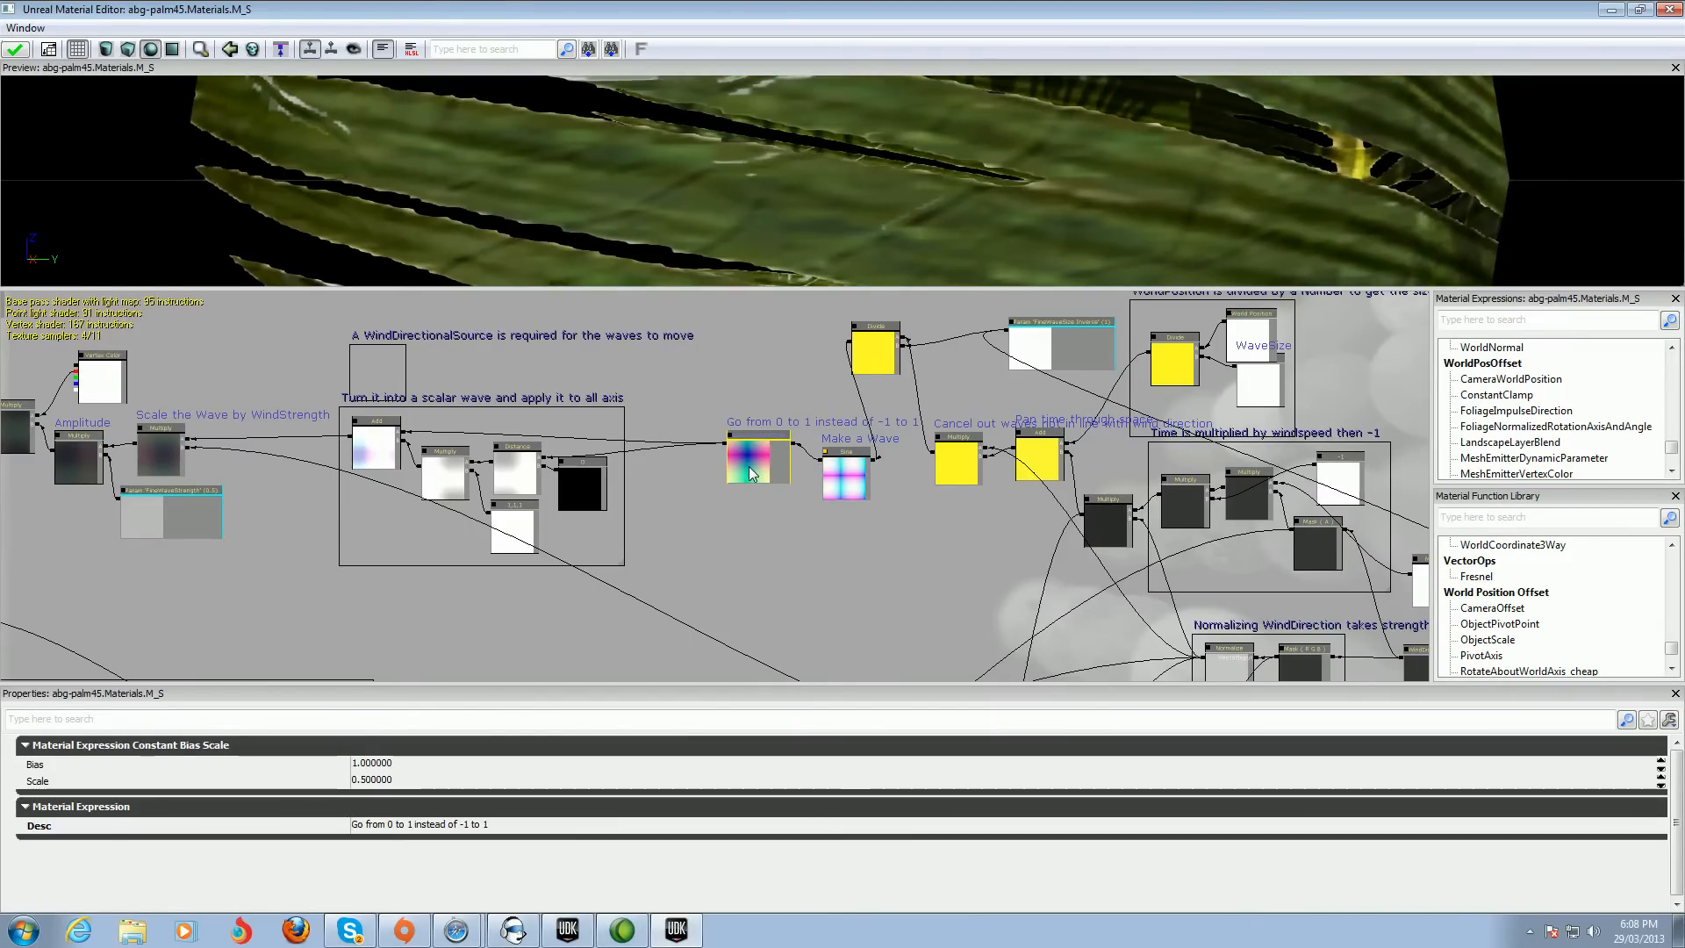
scroll(756, 482, "up", 3)
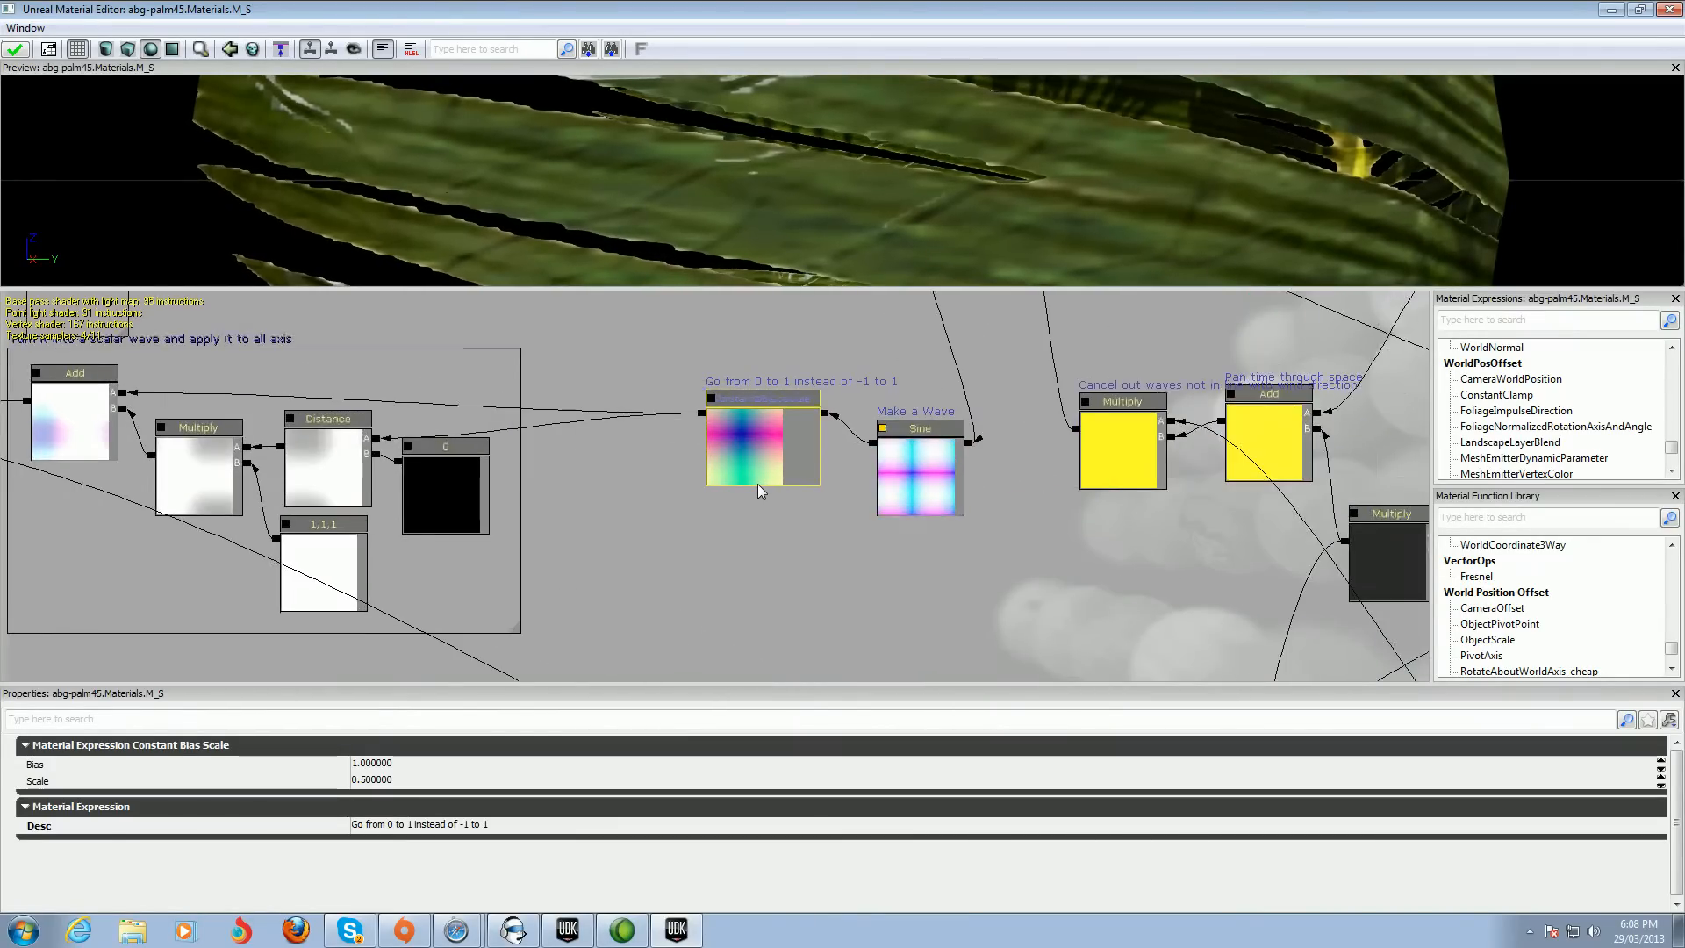
scroll(757, 485, "up", 1)
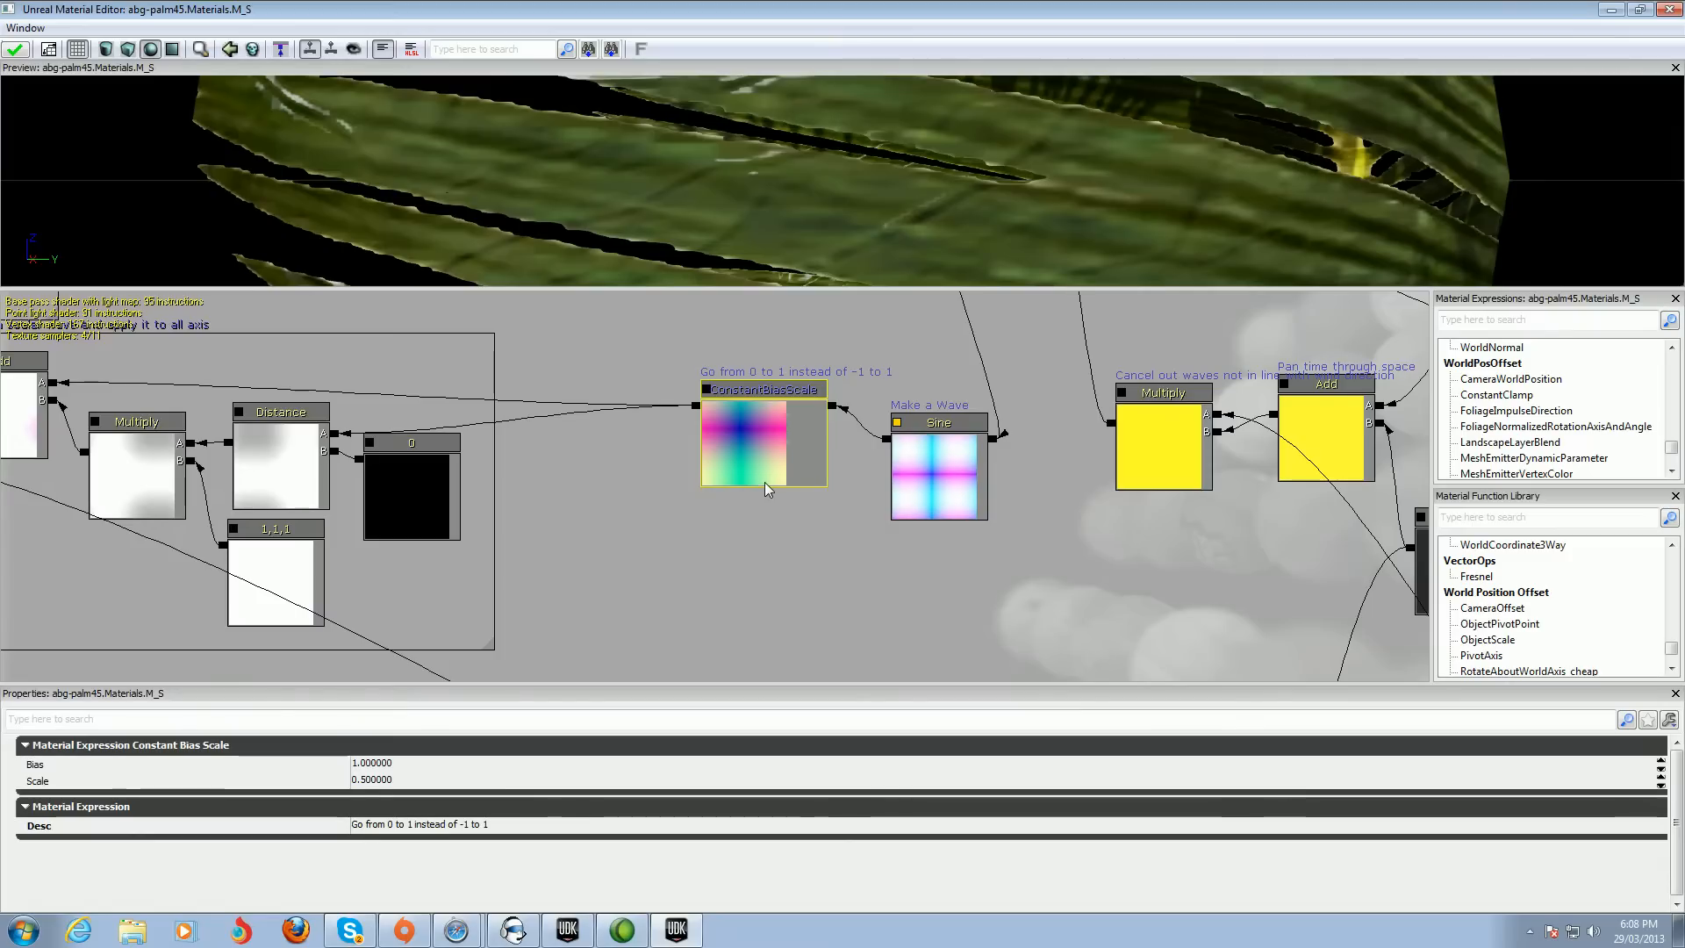
left_click(772, 530)
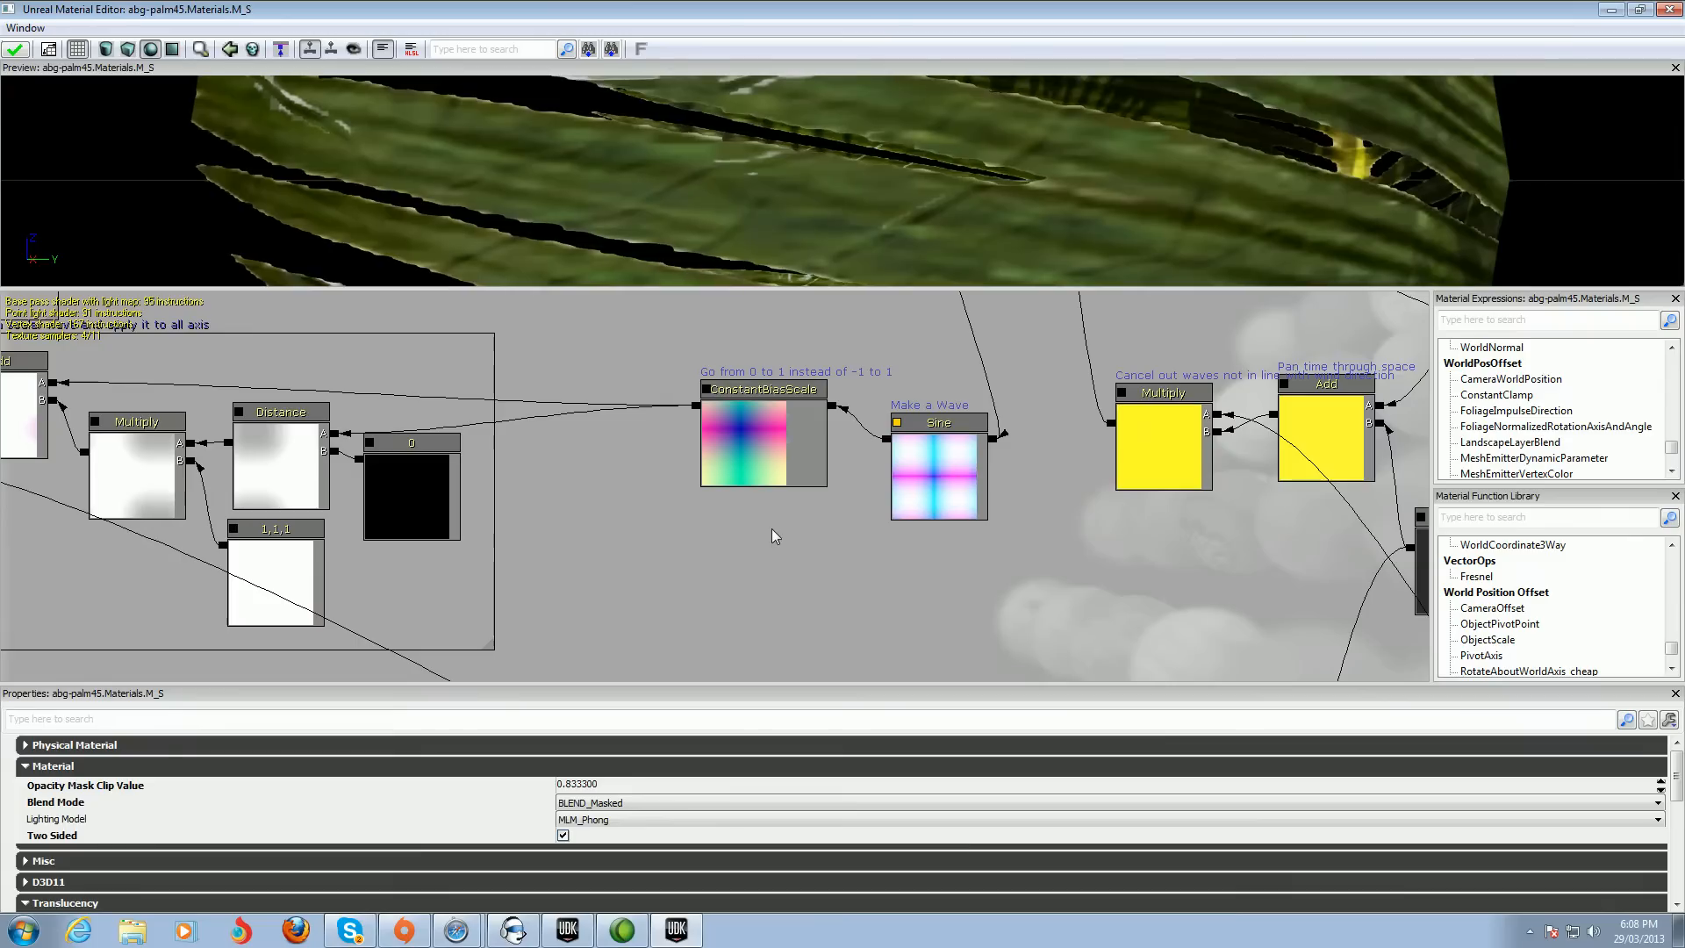
left_click(760, 457)
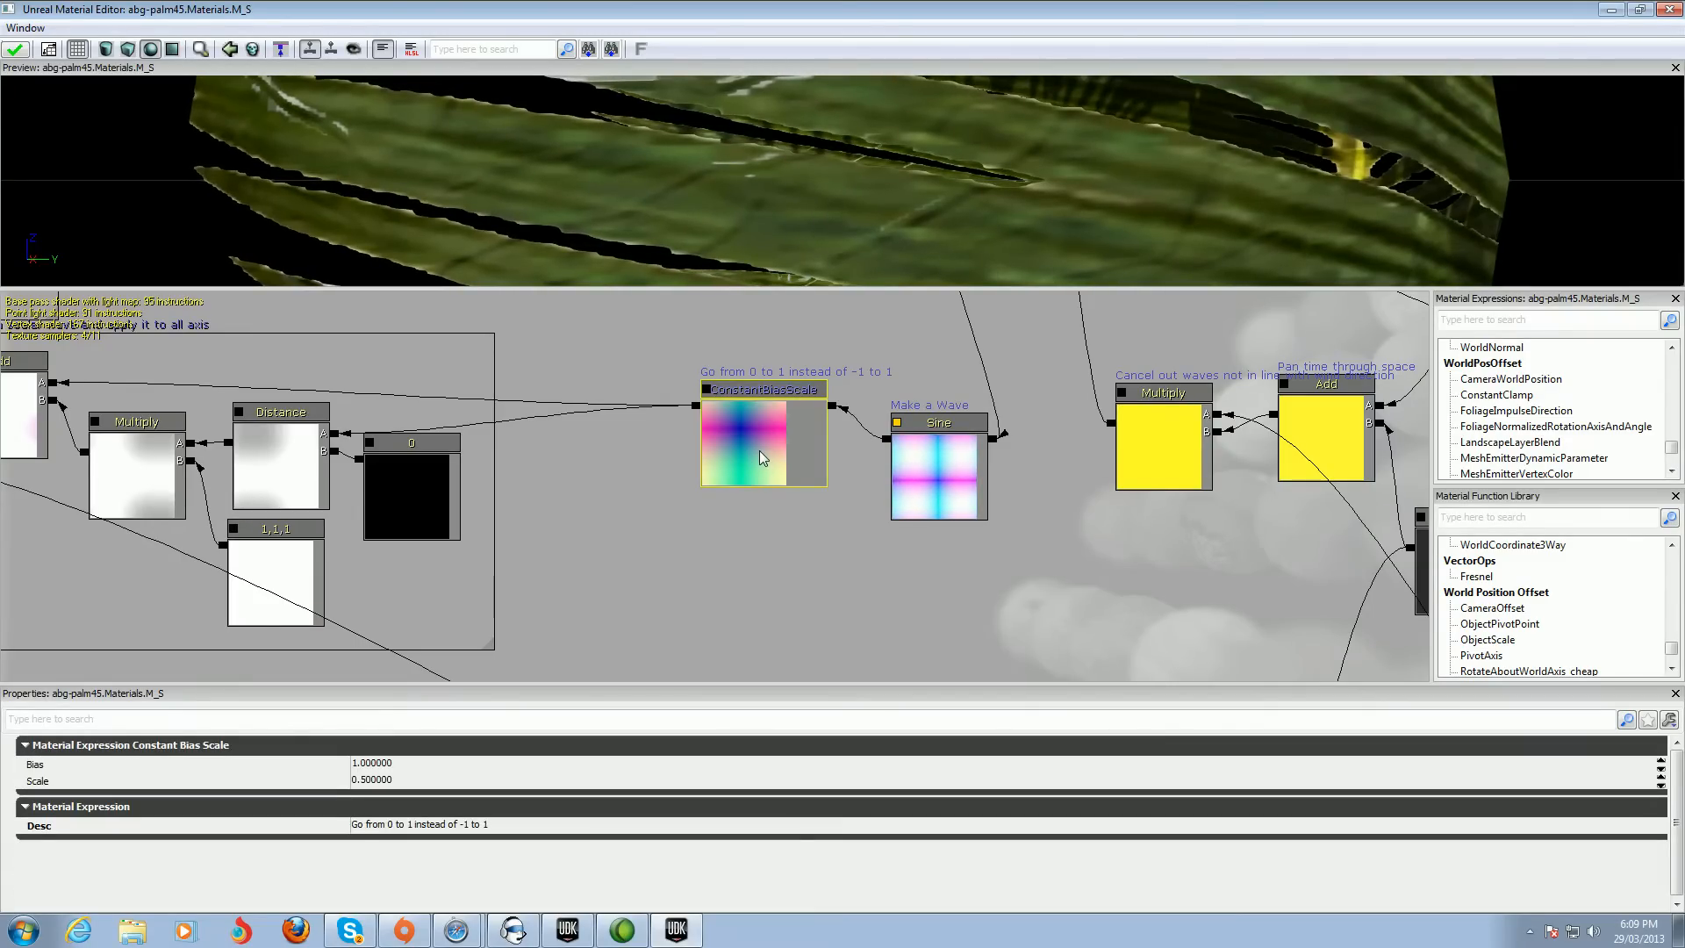
left_click(358, 784)
left_click(357, 784)
key("BackSpace")
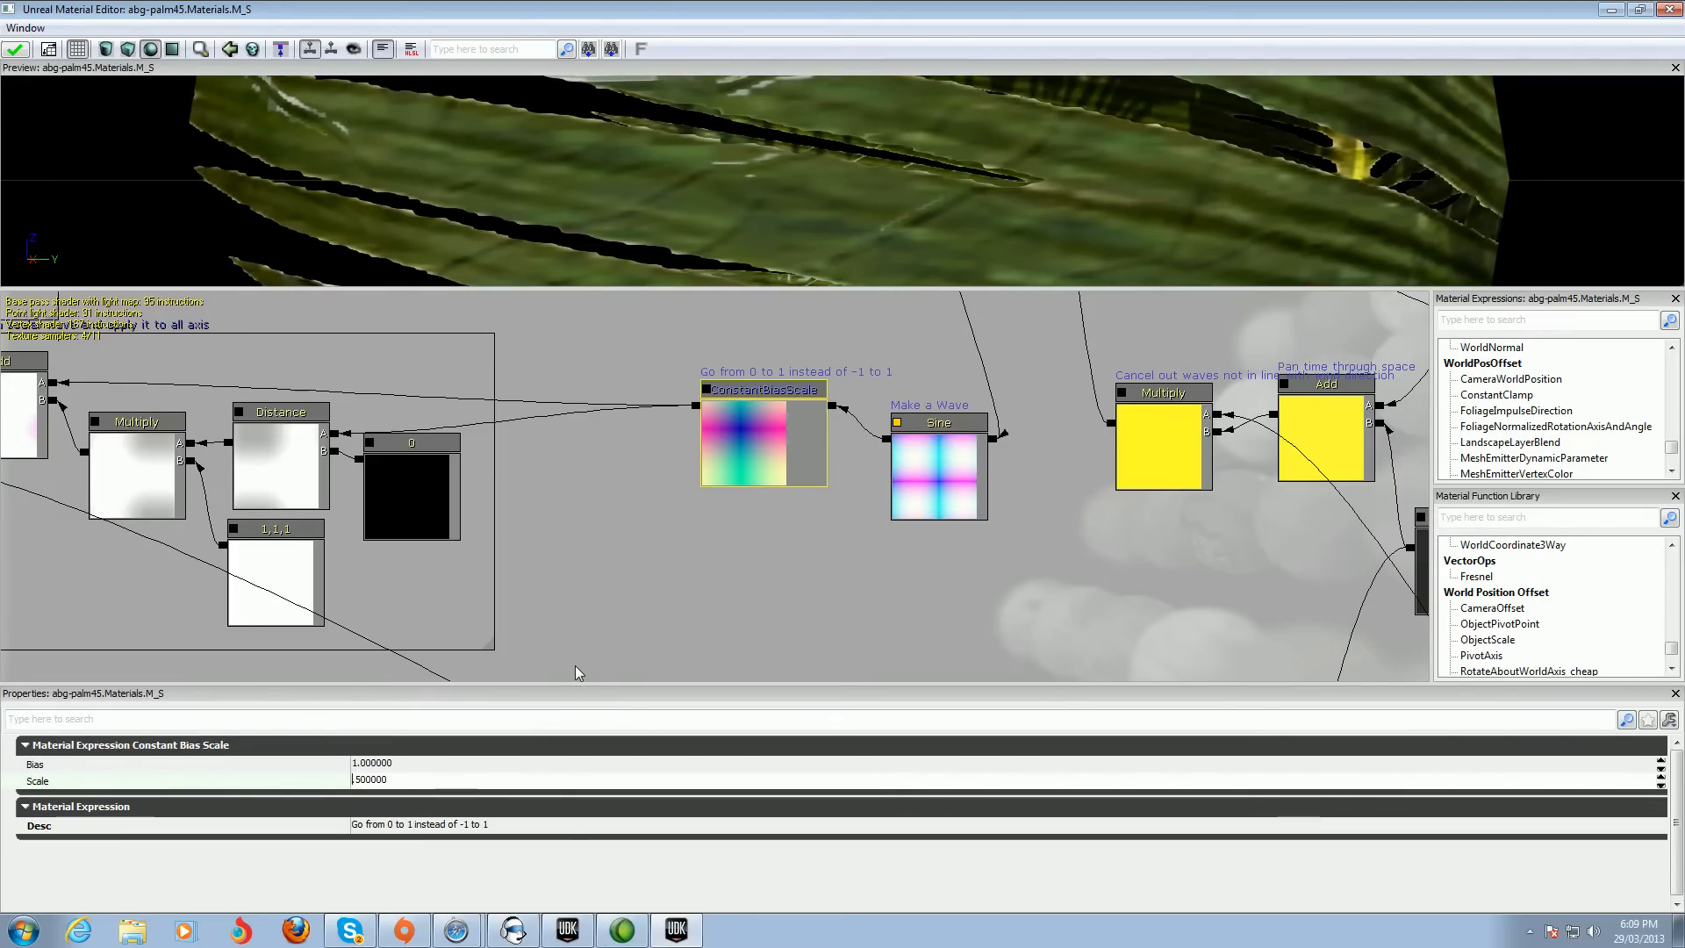
type("4")
key("Return")
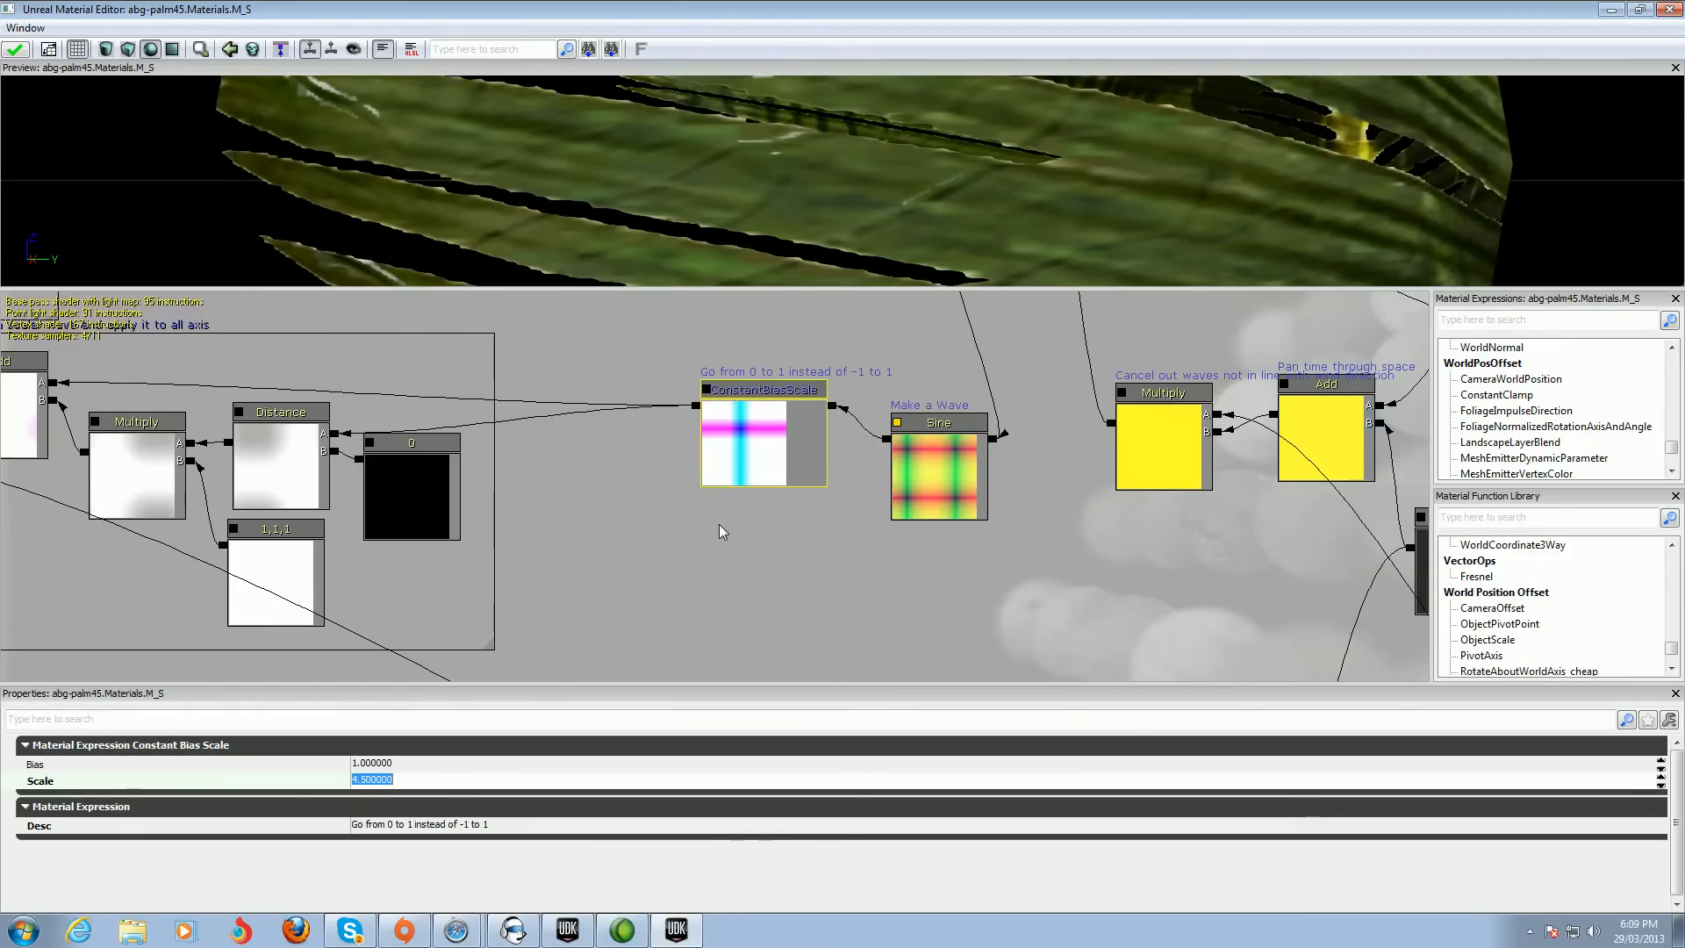
Set the FineWaveStrength parameter's default value to 2.5 and apply the changes to the material
left_click(780, 528)
scroll(779, 528, "down", 6)
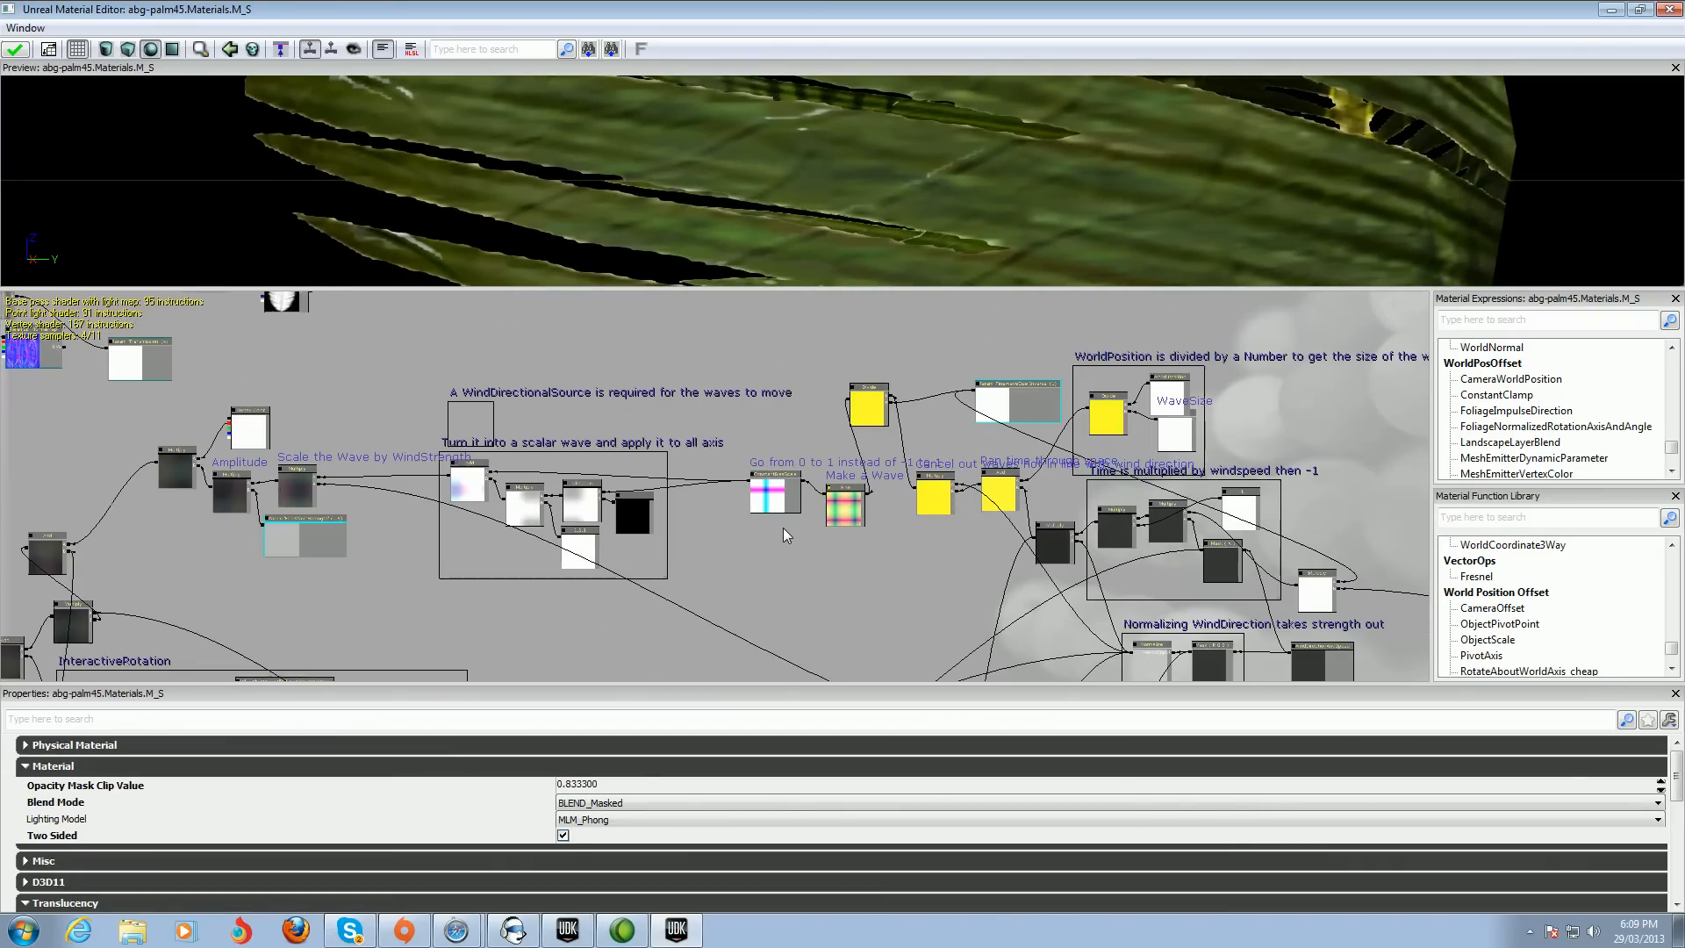
left_click_drag(681, 359, 976, 403)
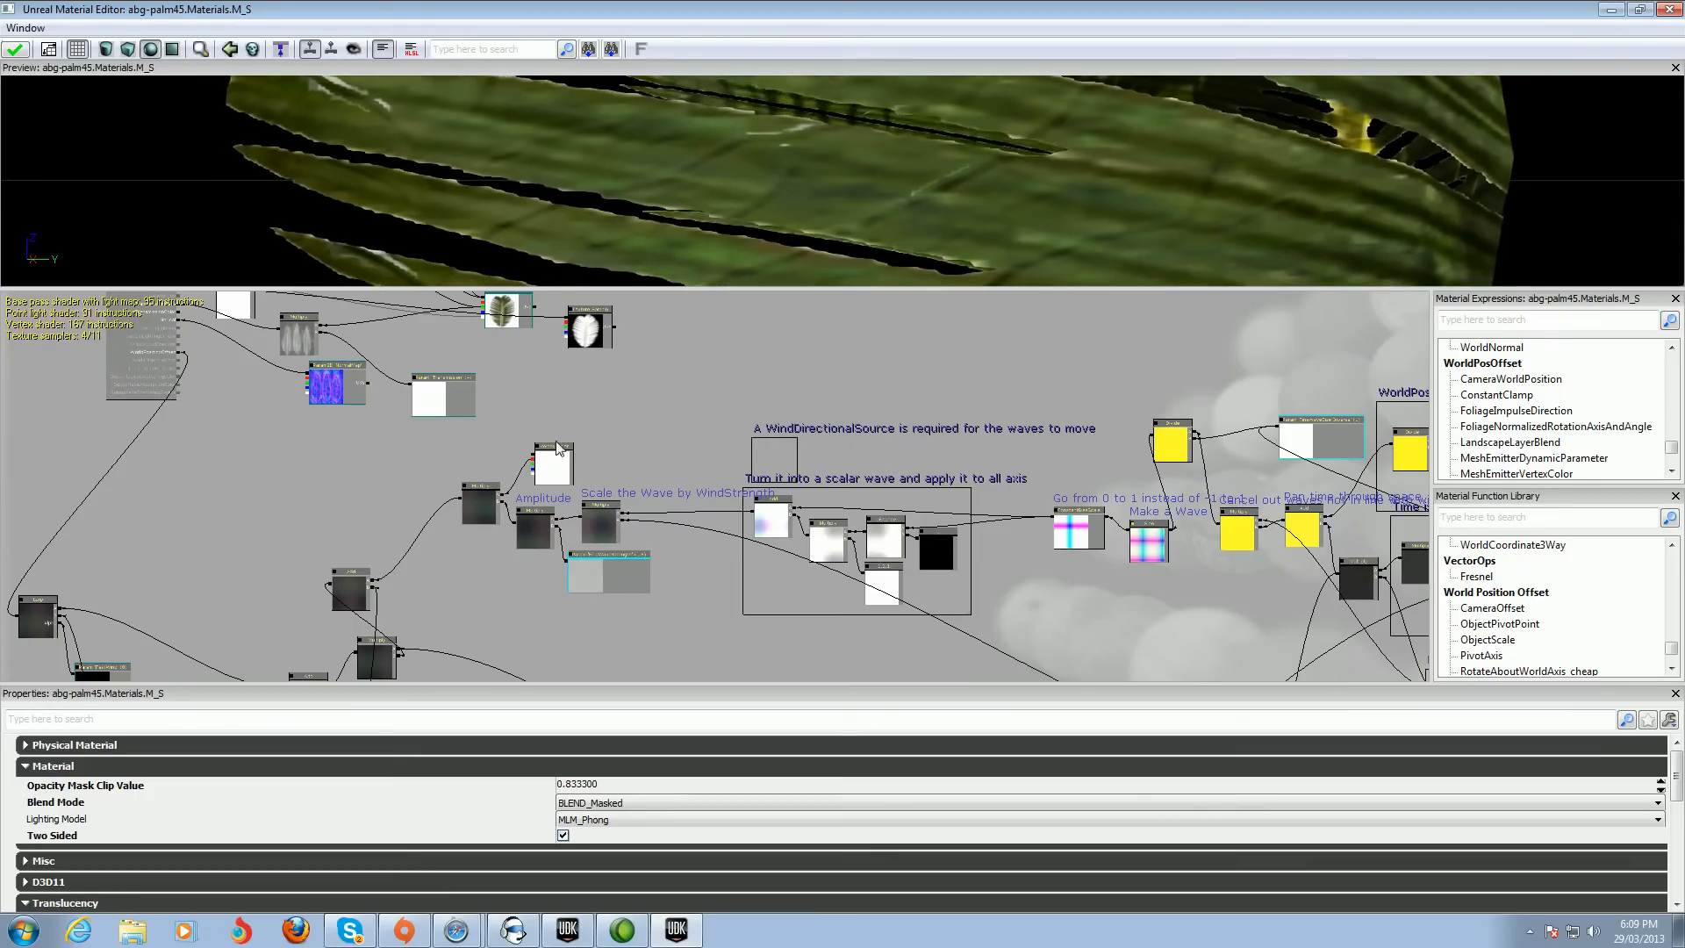
left_click(590, 569)
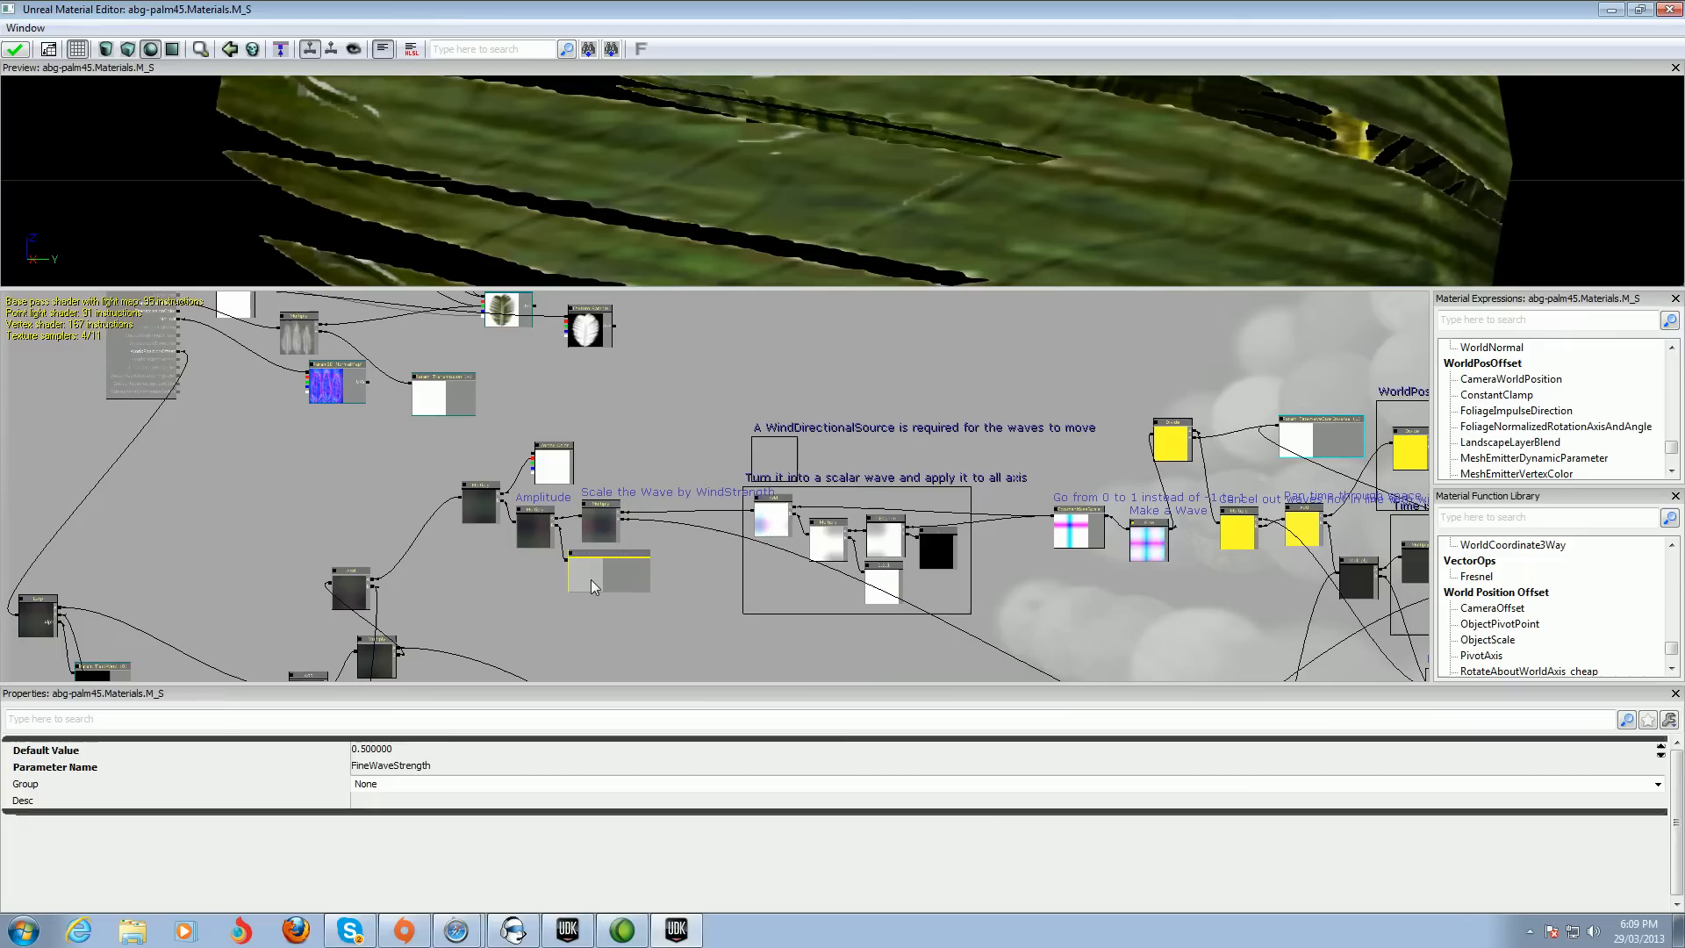
left_click(358, 752)
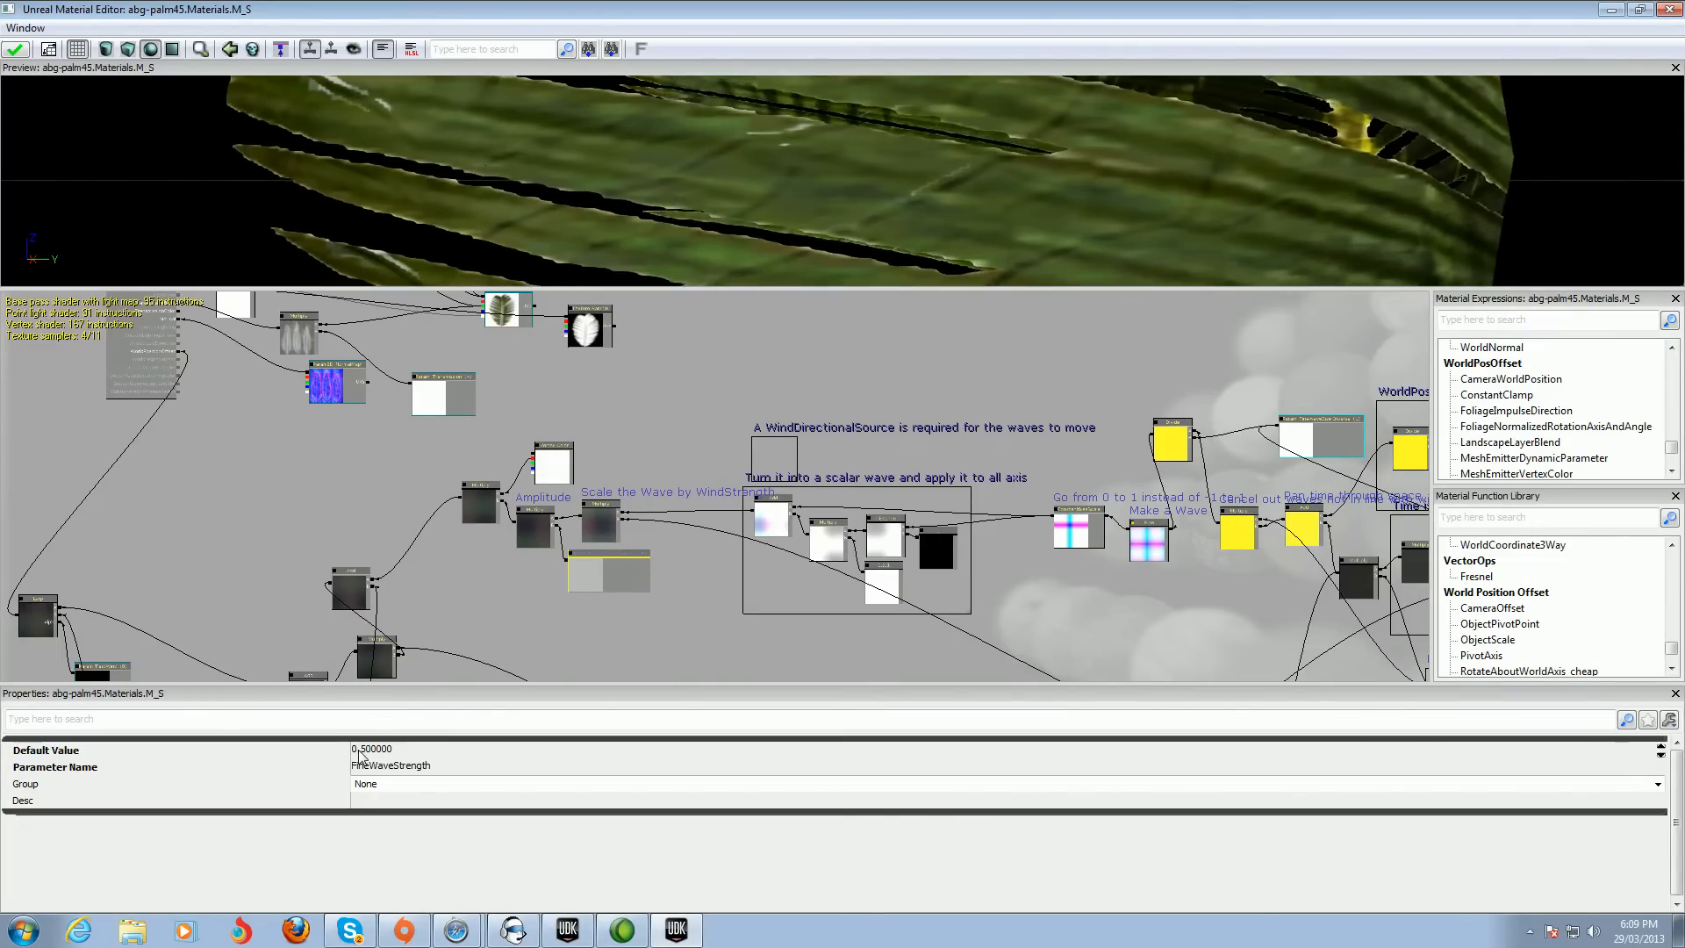
left_click(358, 752)
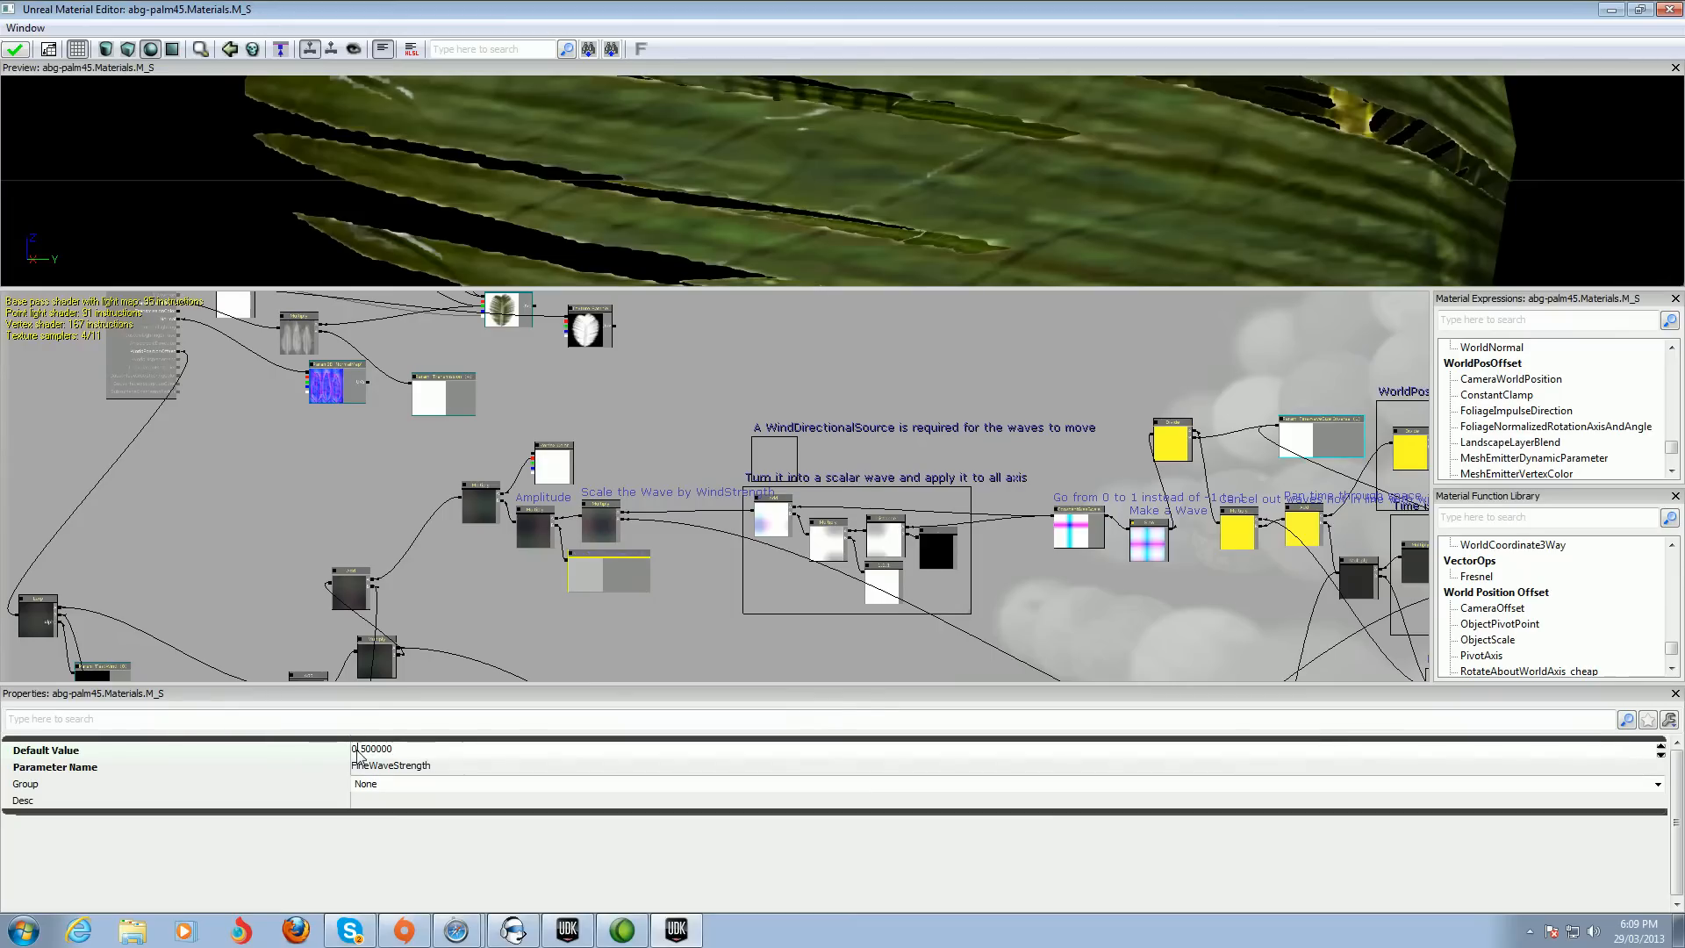
key("Delete")
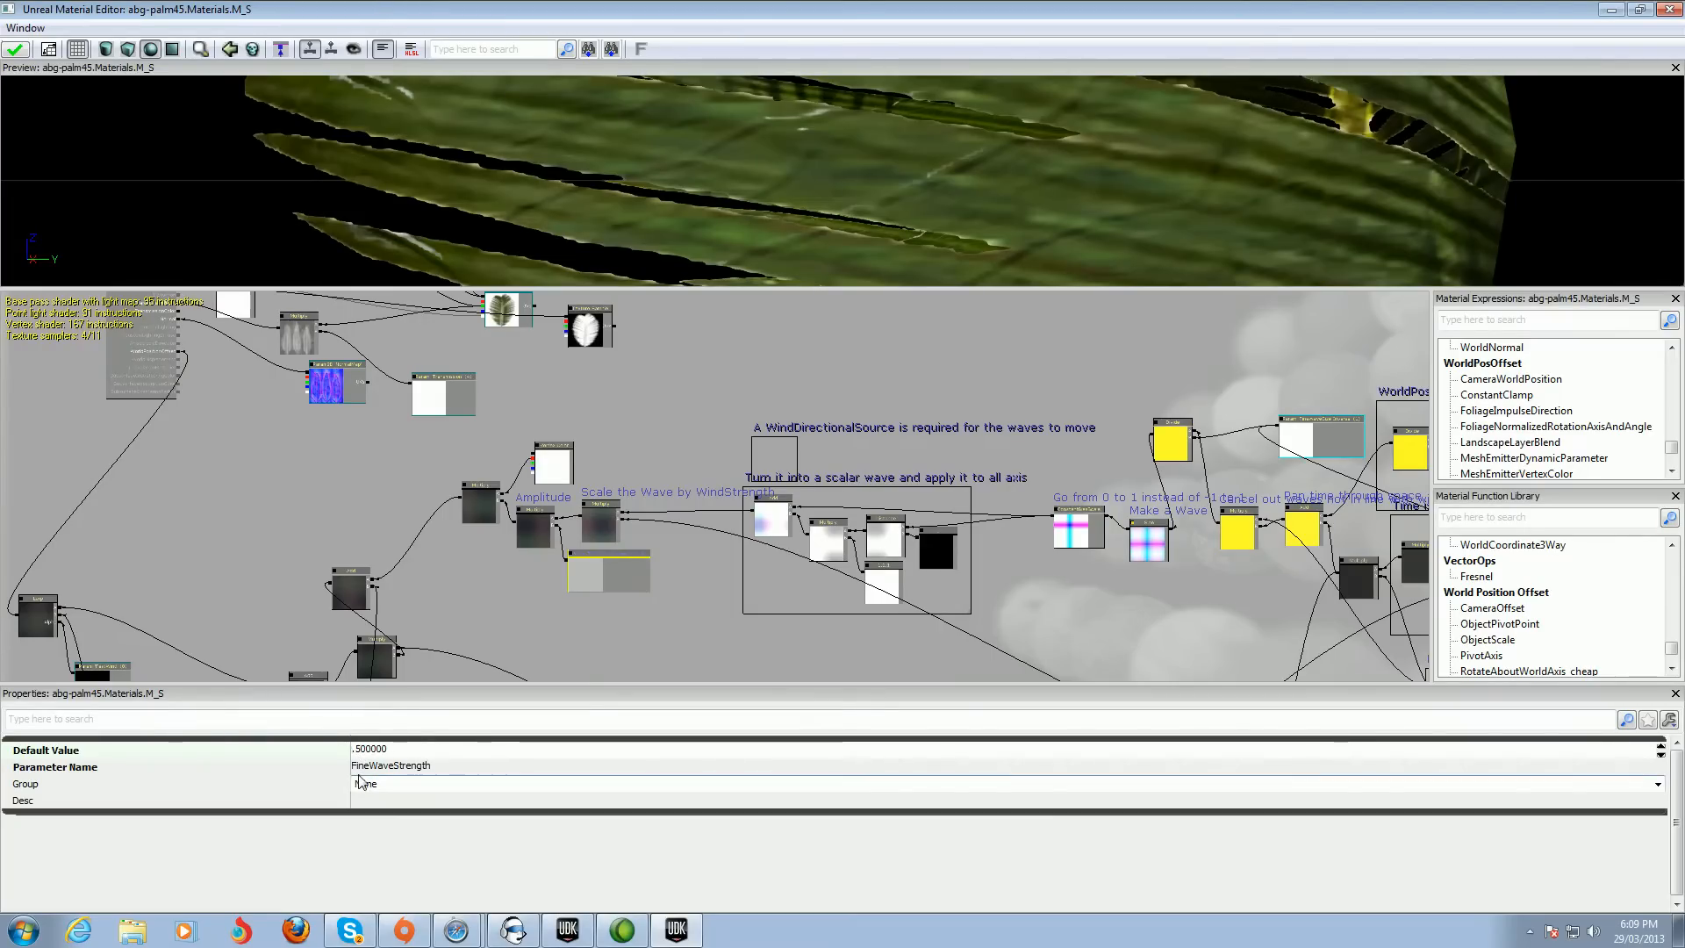
type("2")
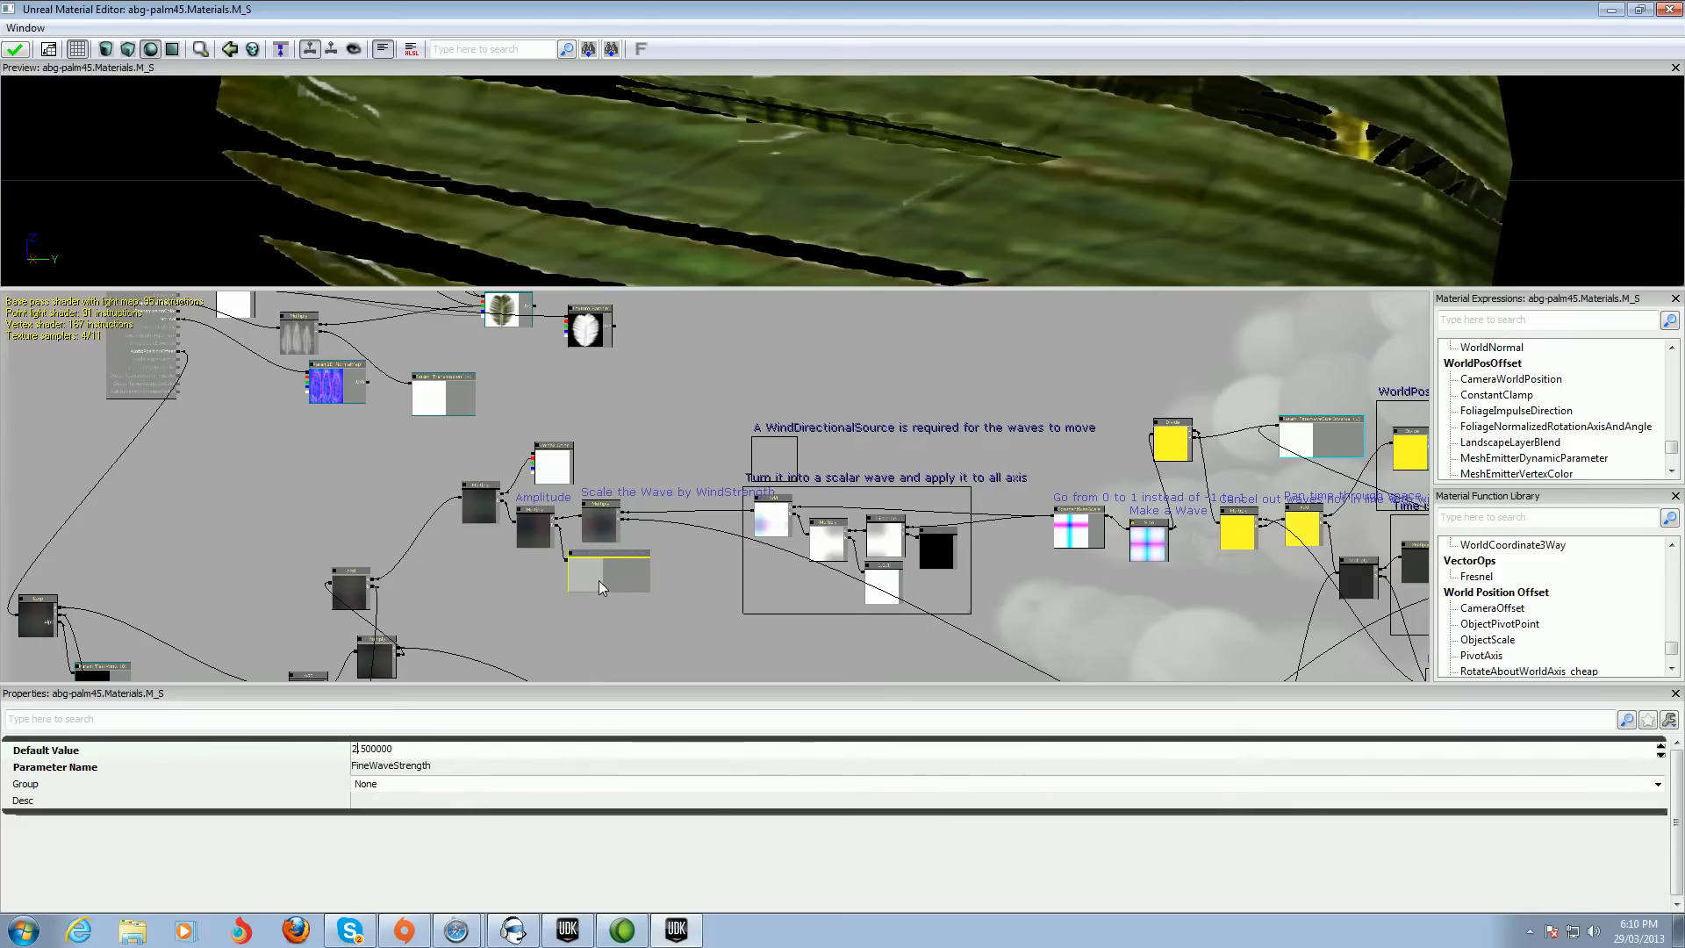
key("Return")
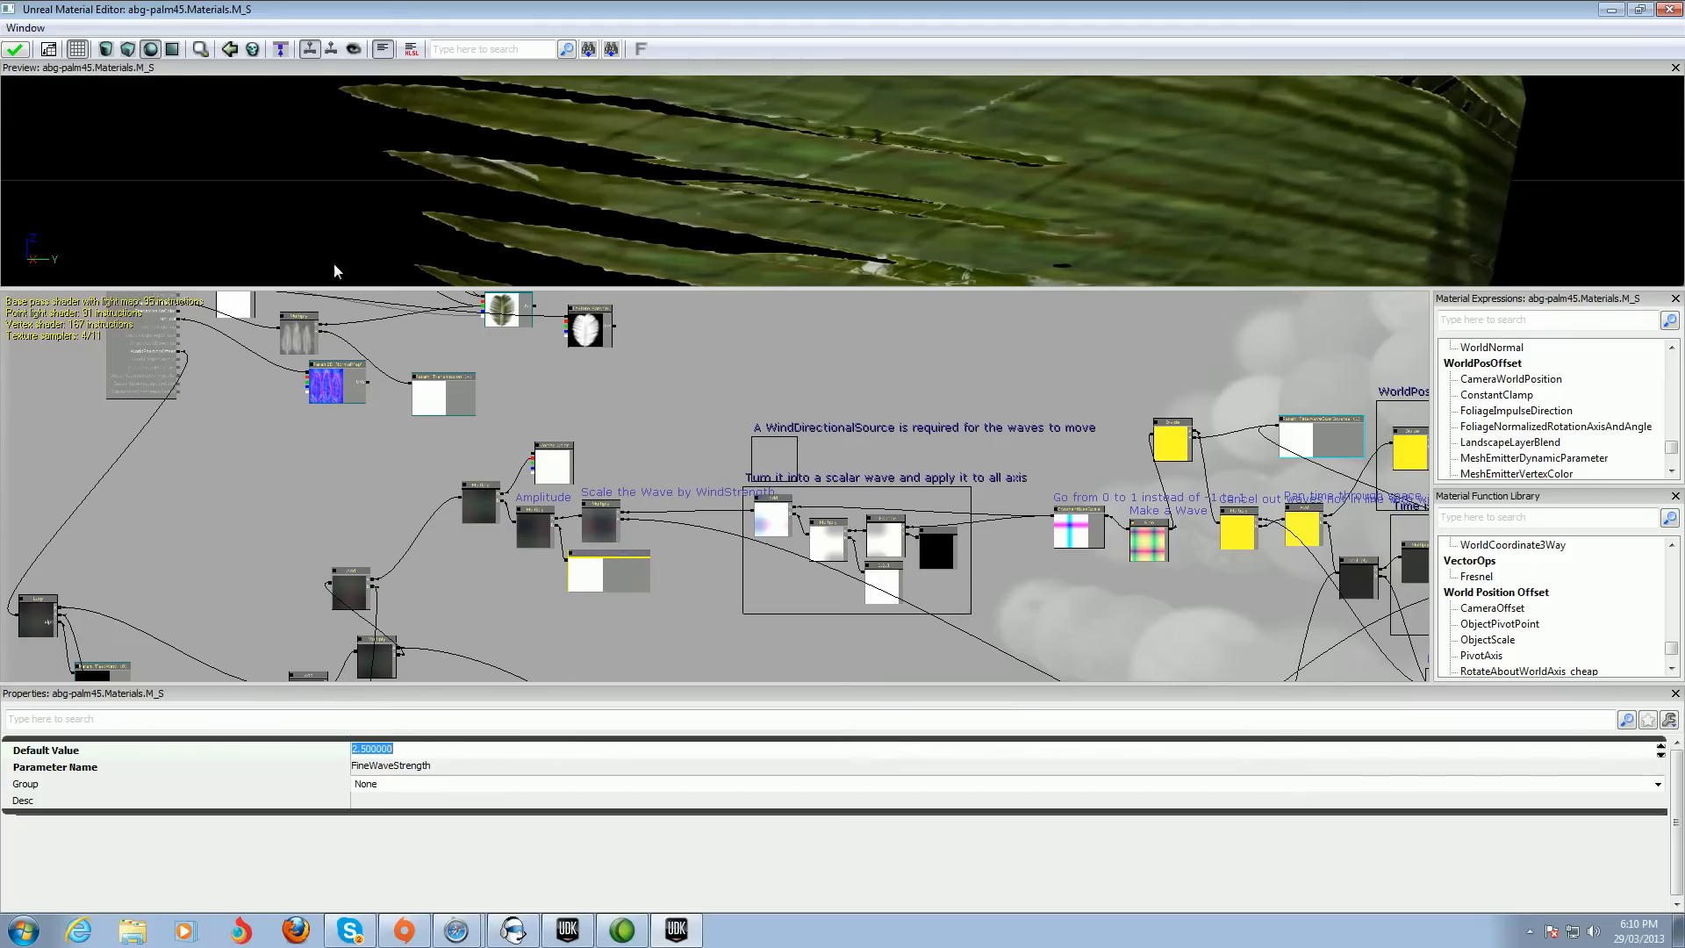
left_click(15, 51)
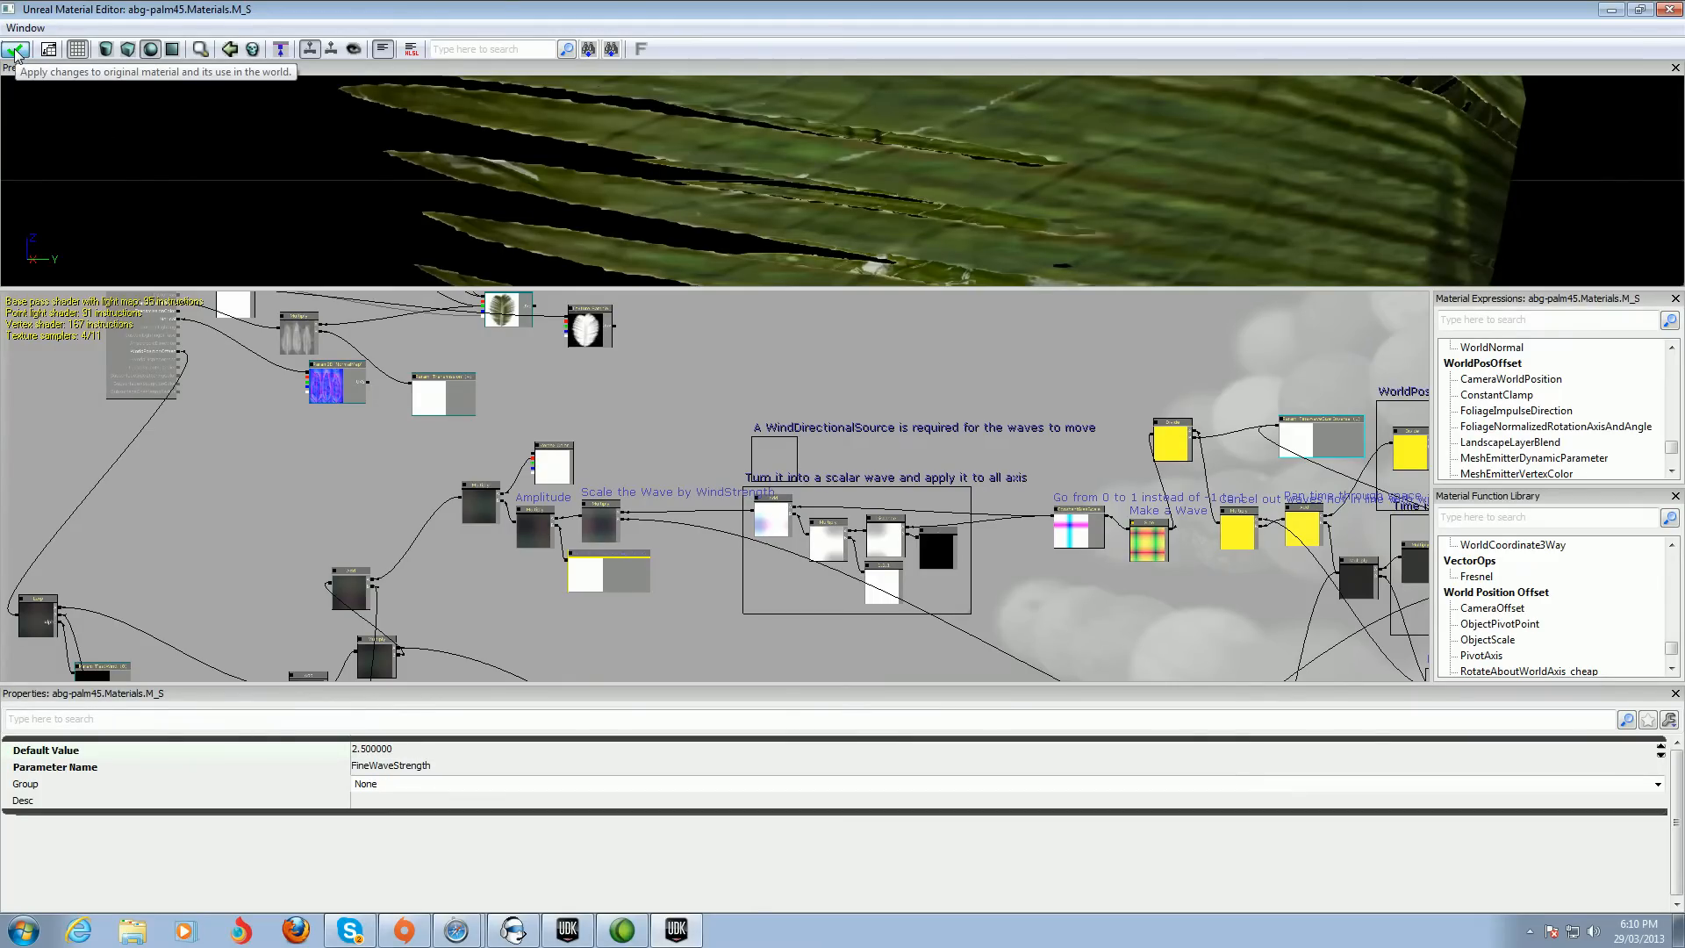
left_click(15, 51)
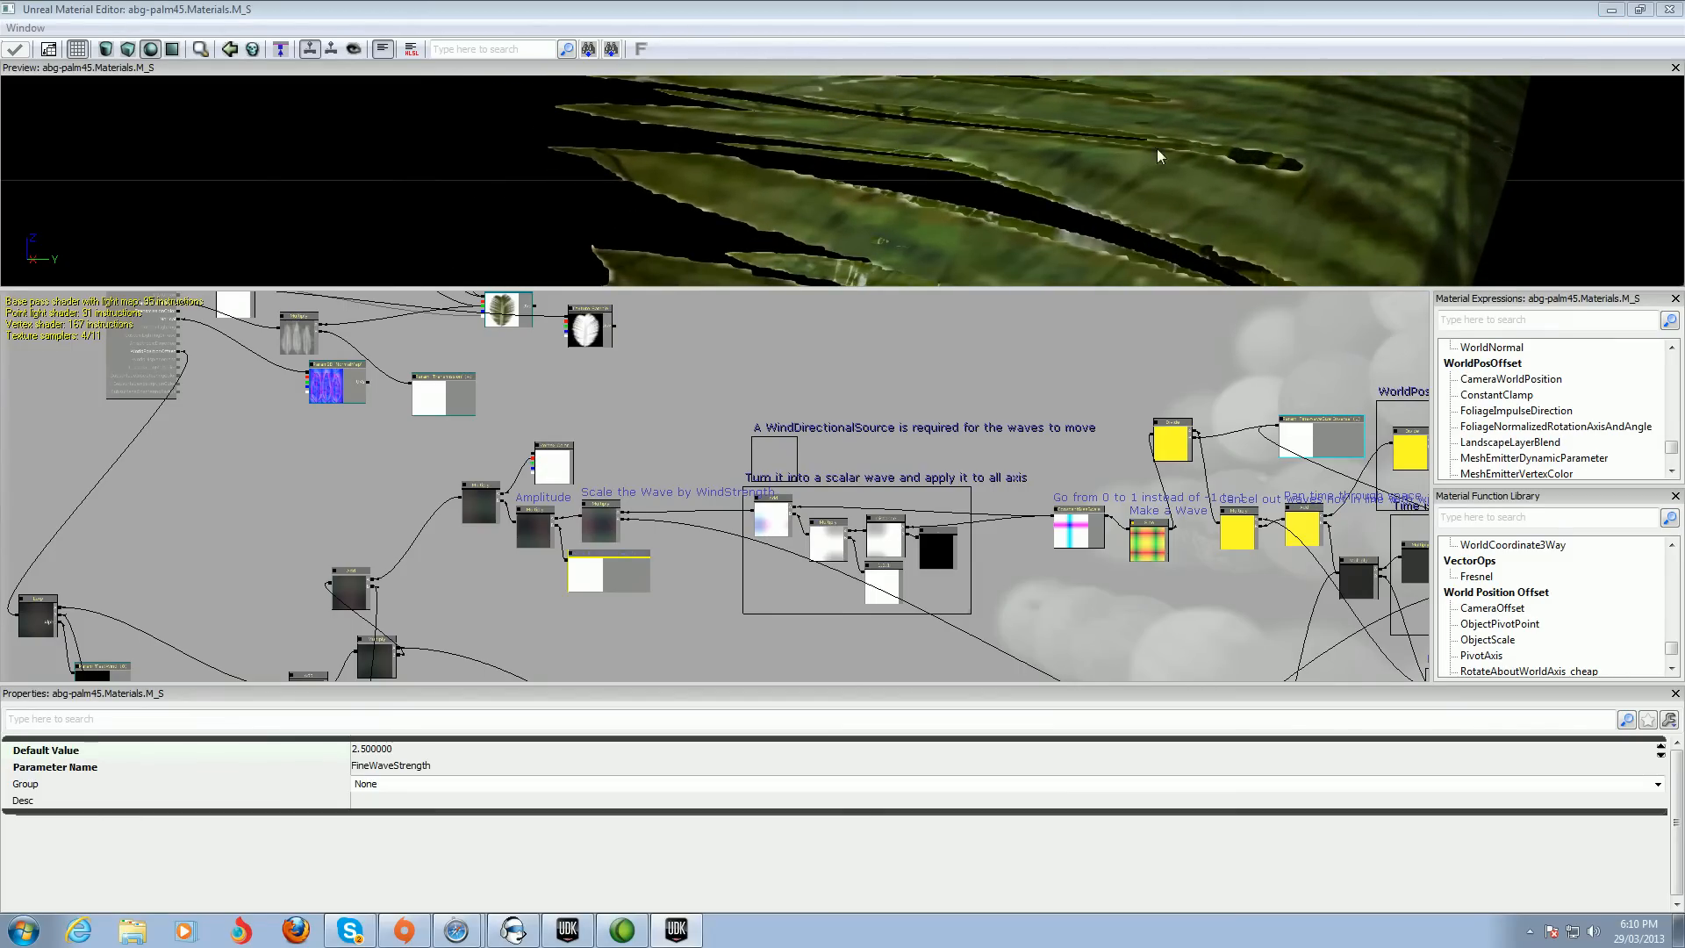
Open the palm45 static mesh in the Static Mesh Editor
left_click(1612, 11)
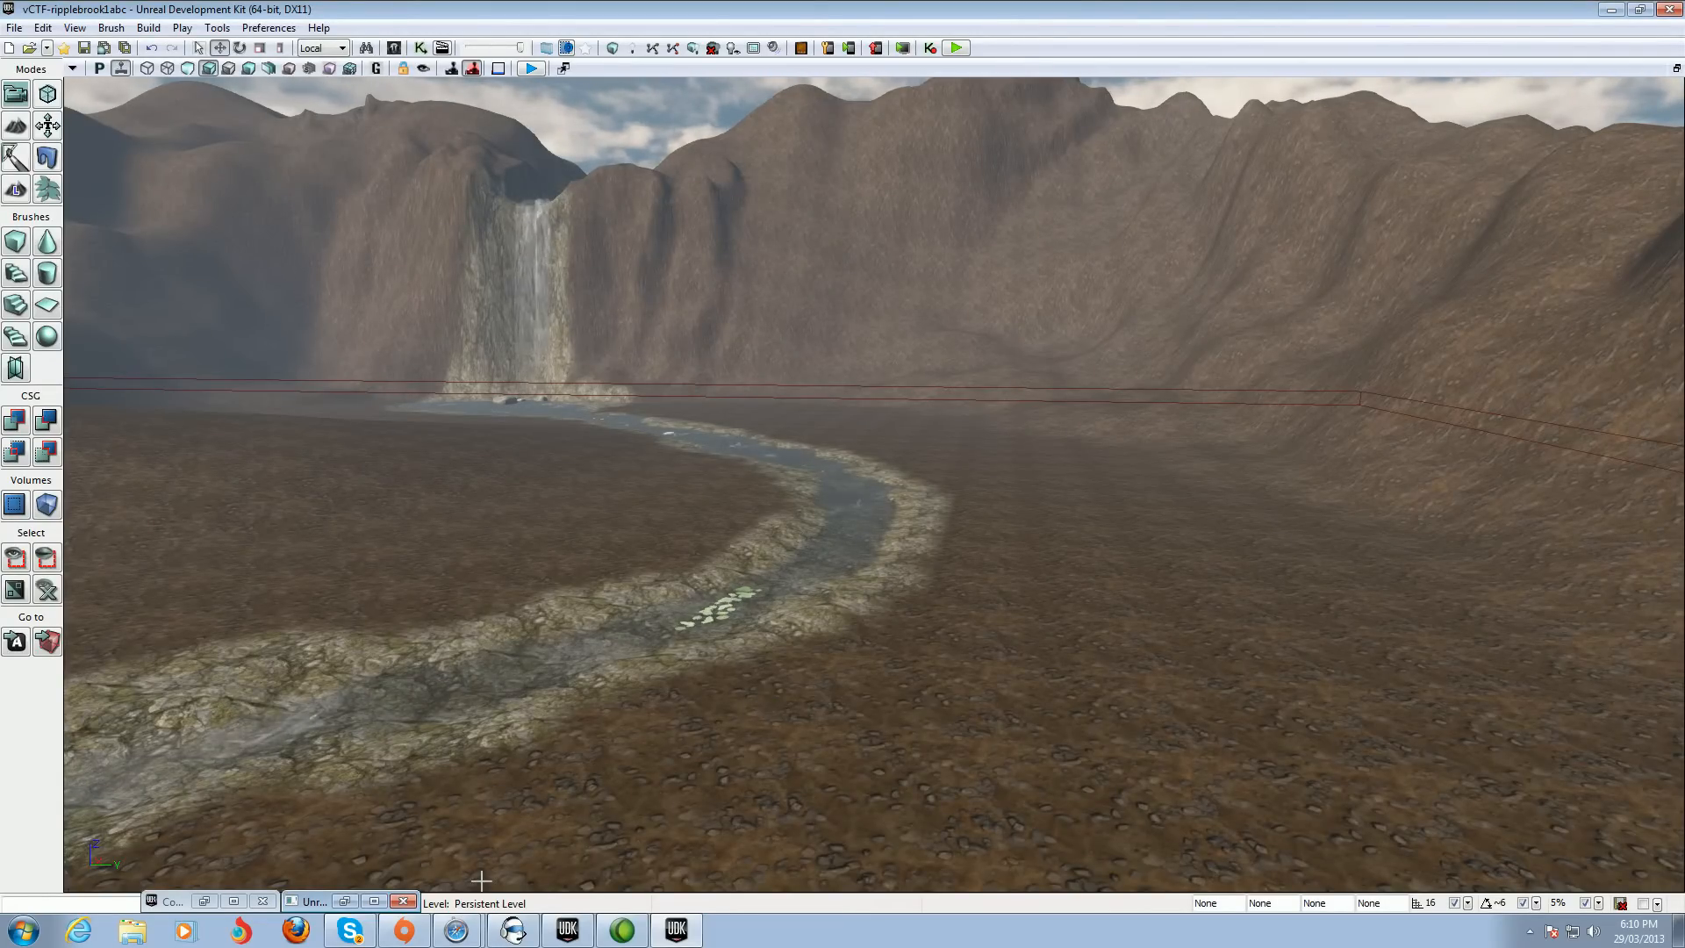
left_click(205, 902)
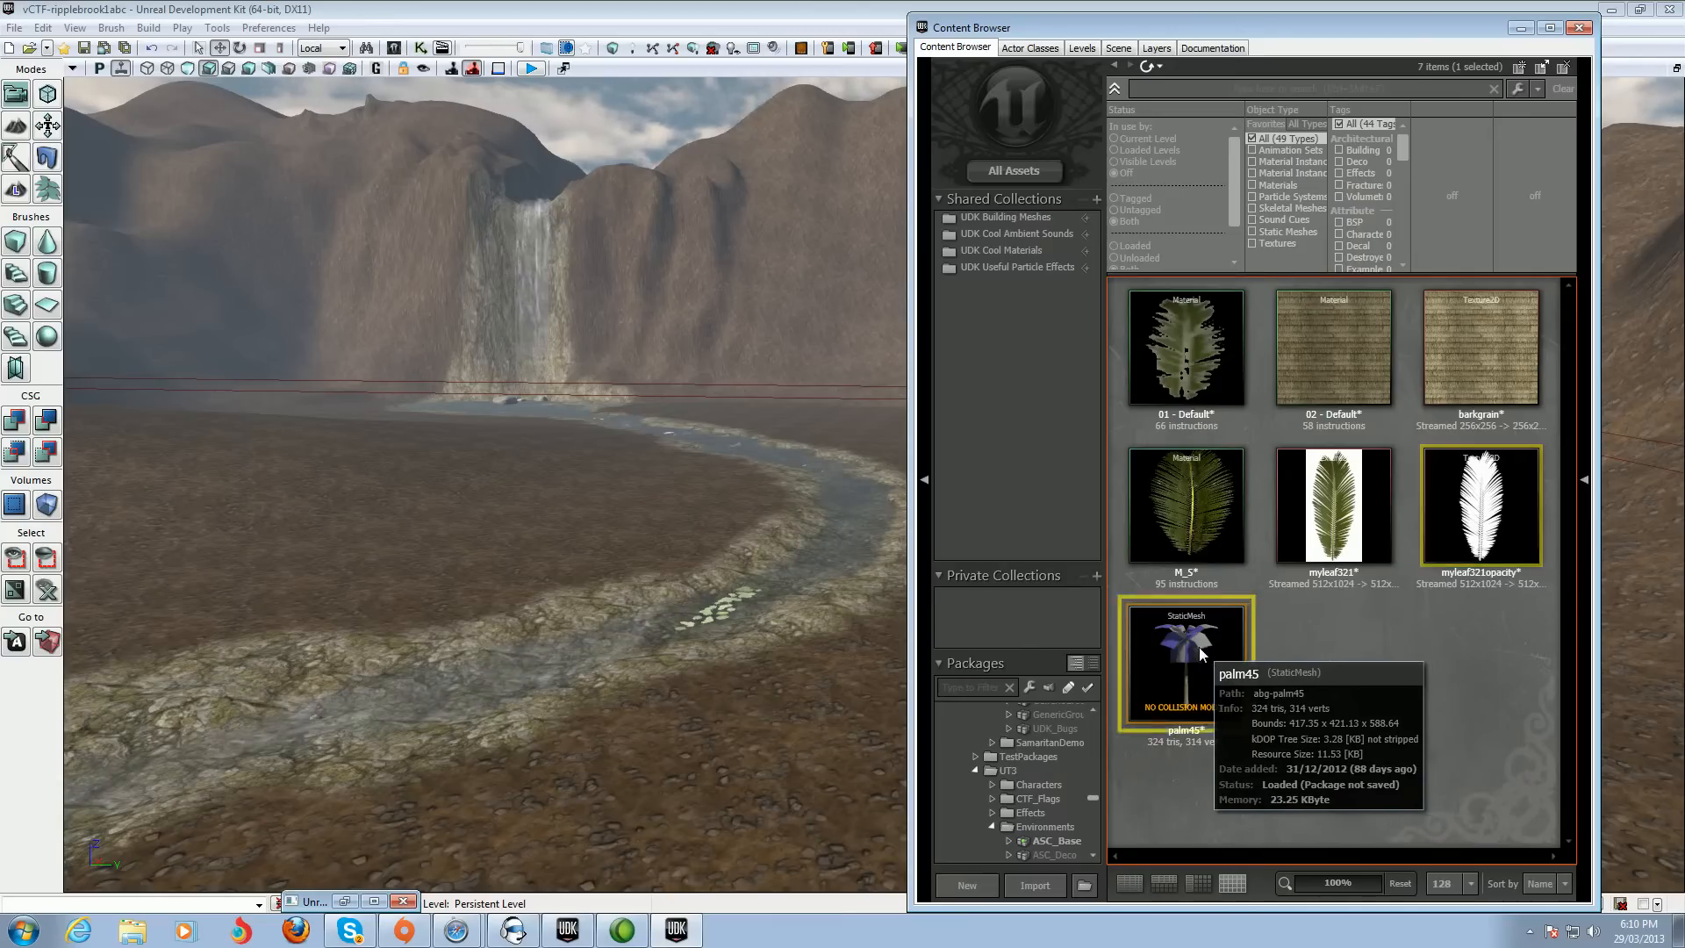
left_click(1202, 646)
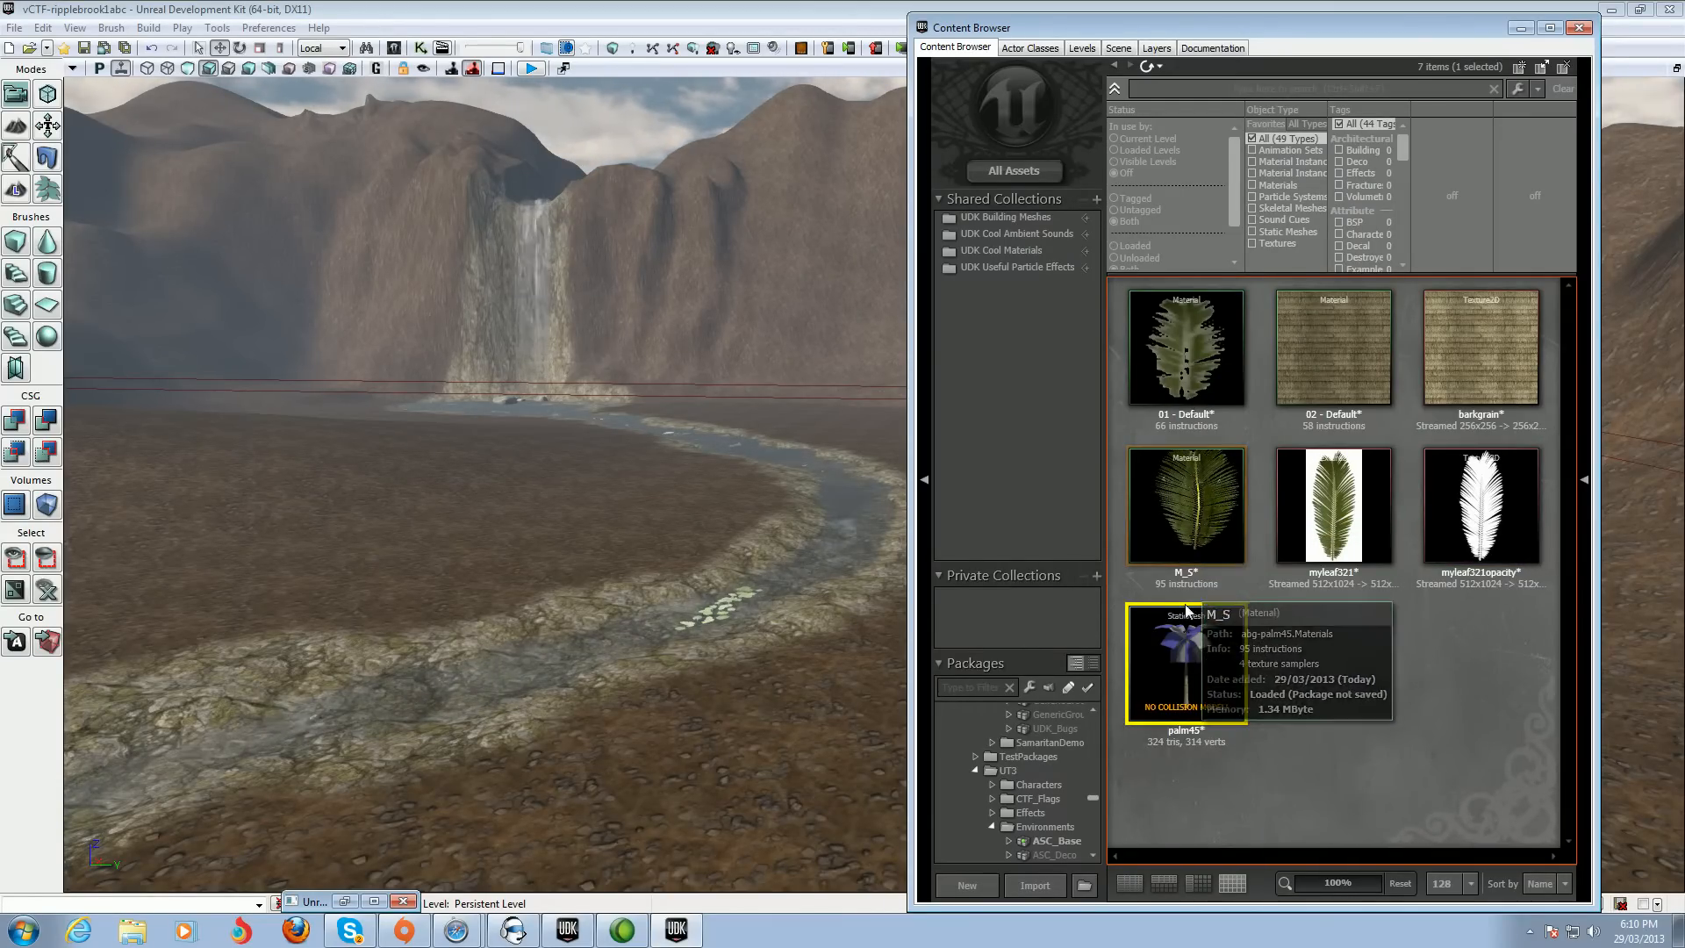
double_click(1192, 641)
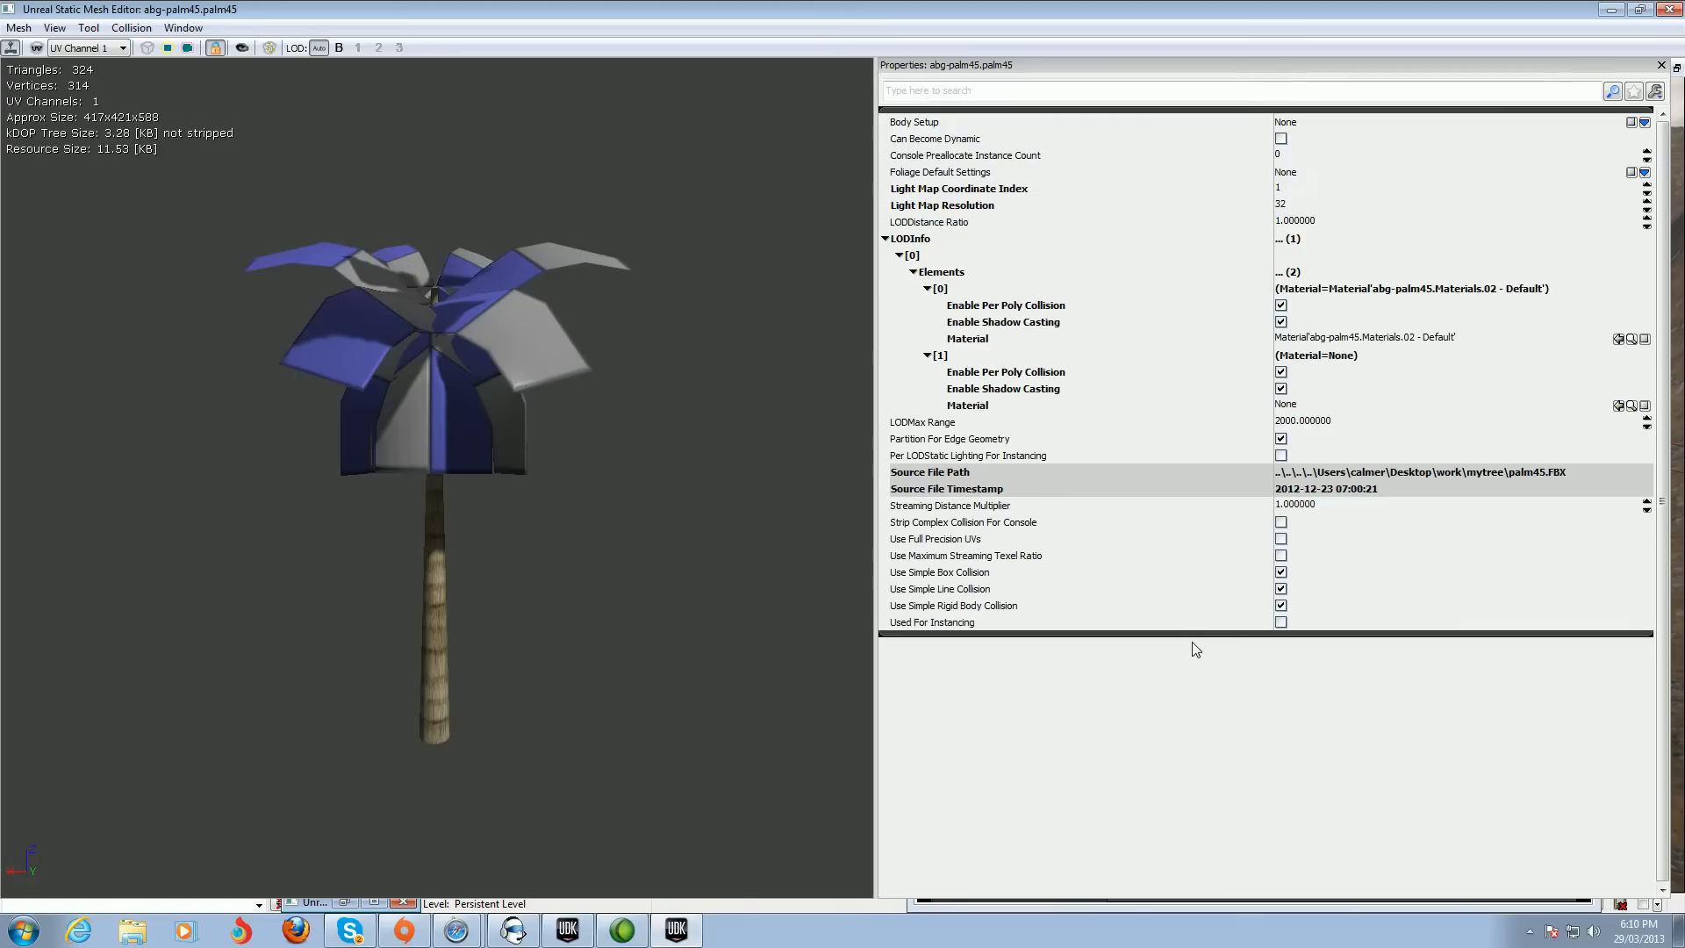
Assign the M_S material to material element [1] of the palm45 mesh's LOD 0
left_click(1611, 11)
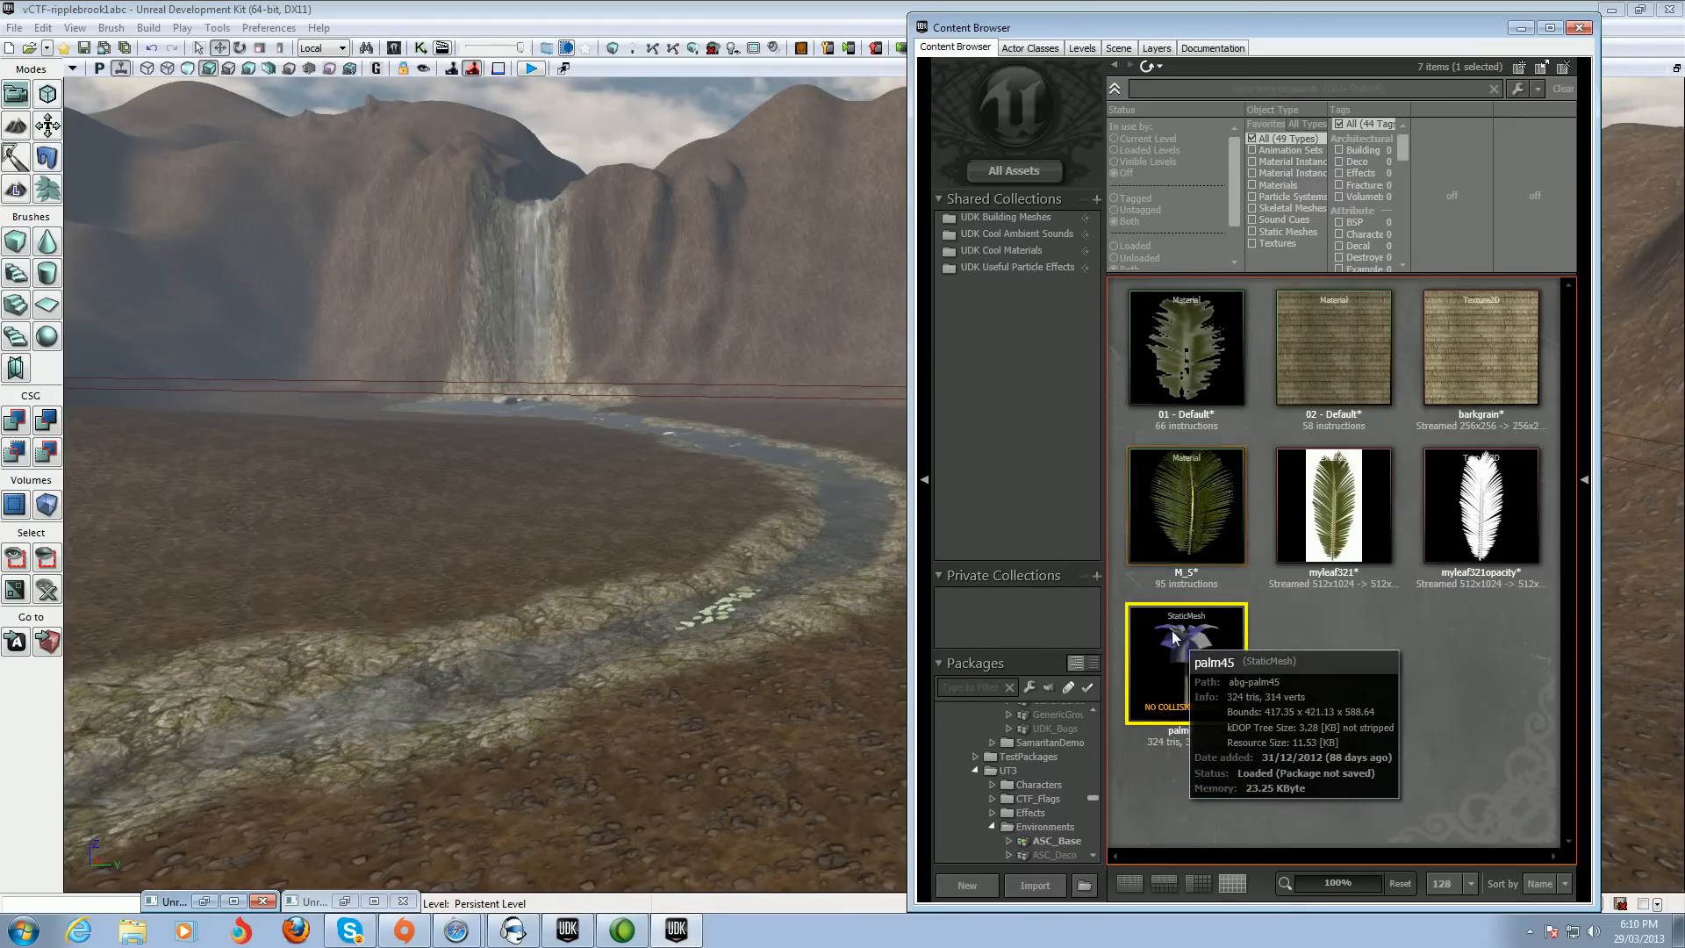
left_click(1182, 513)
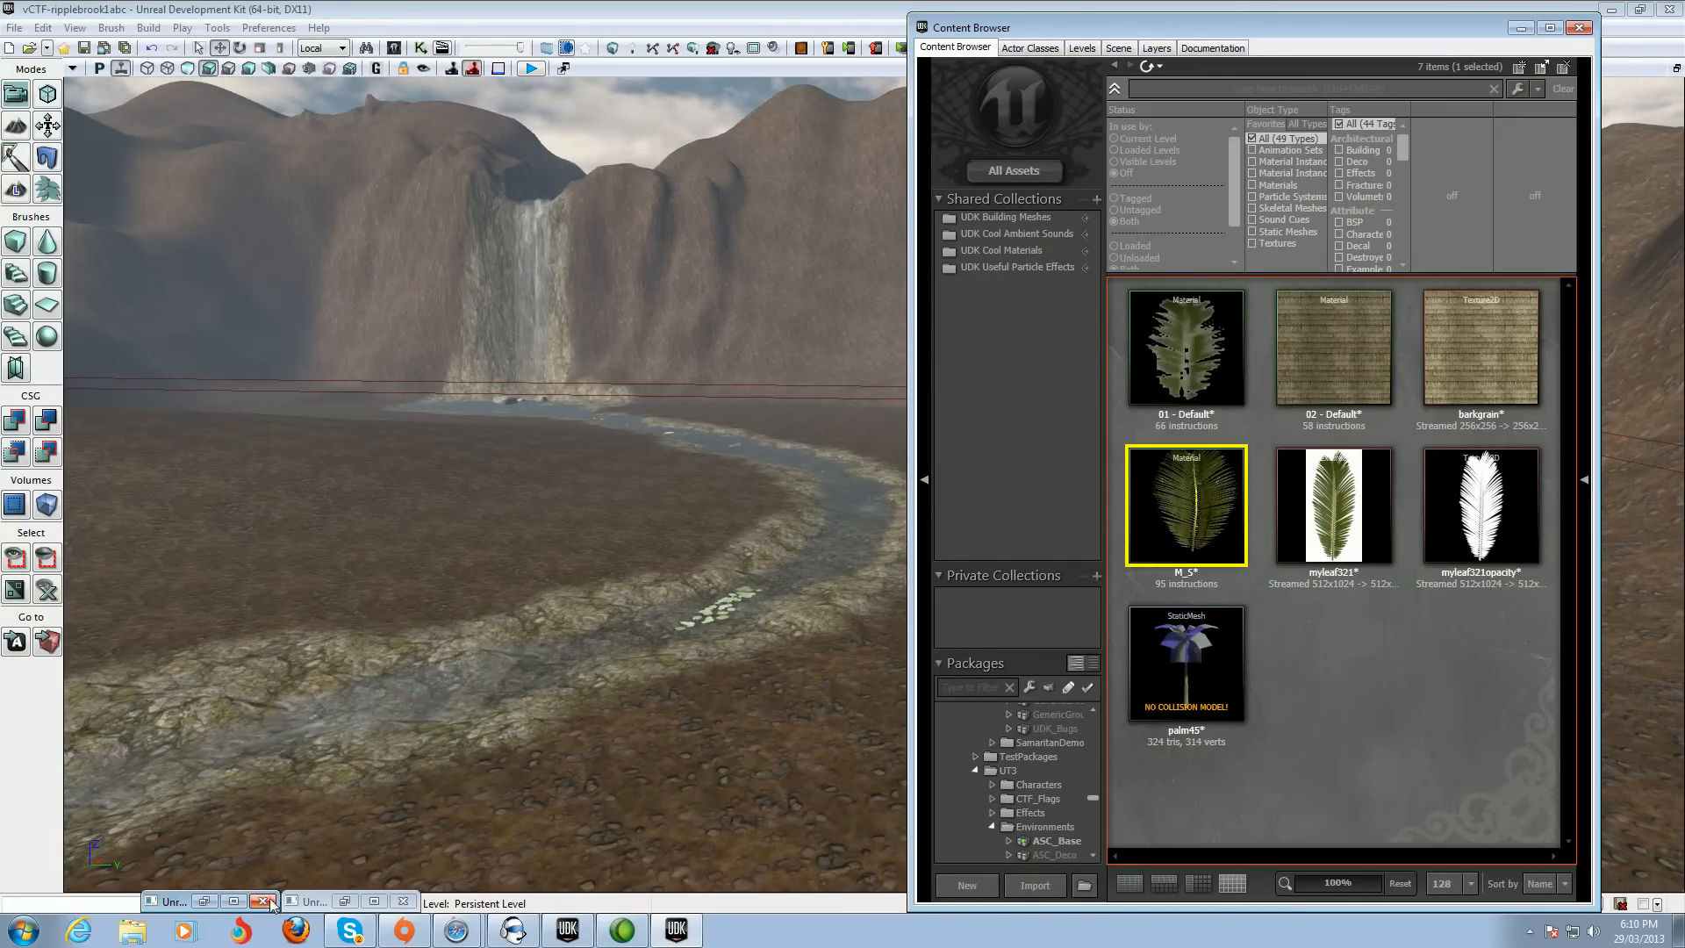
left_click(204, 902)
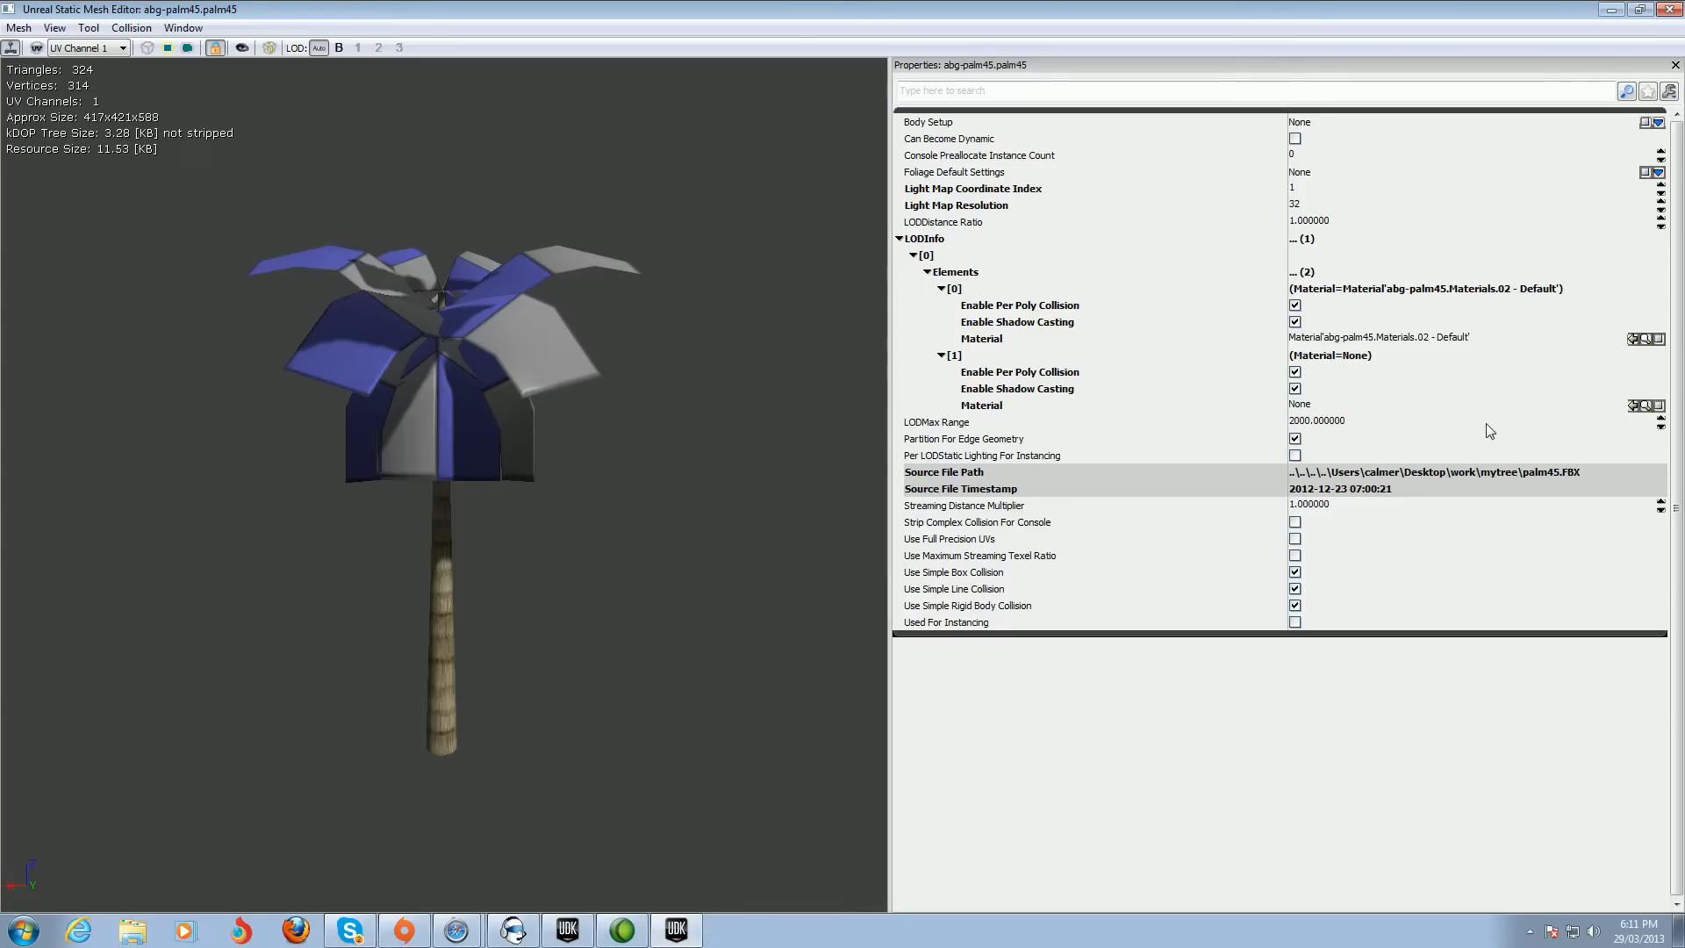
left_click(1635, 407)
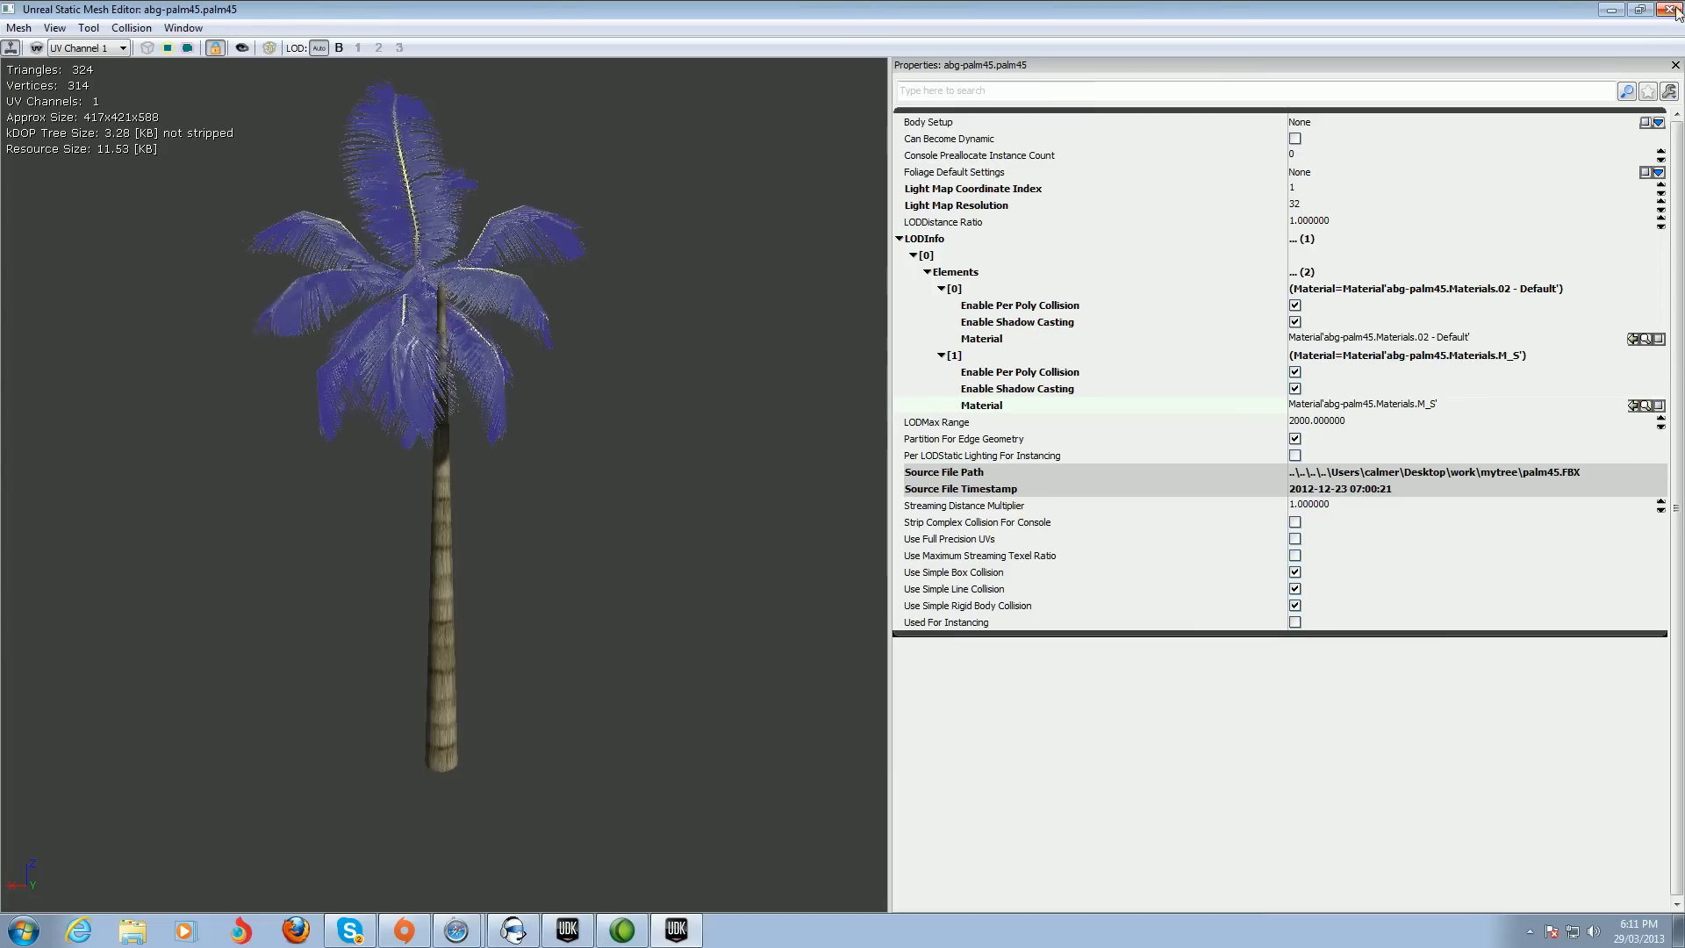
left_click(1612, 10)
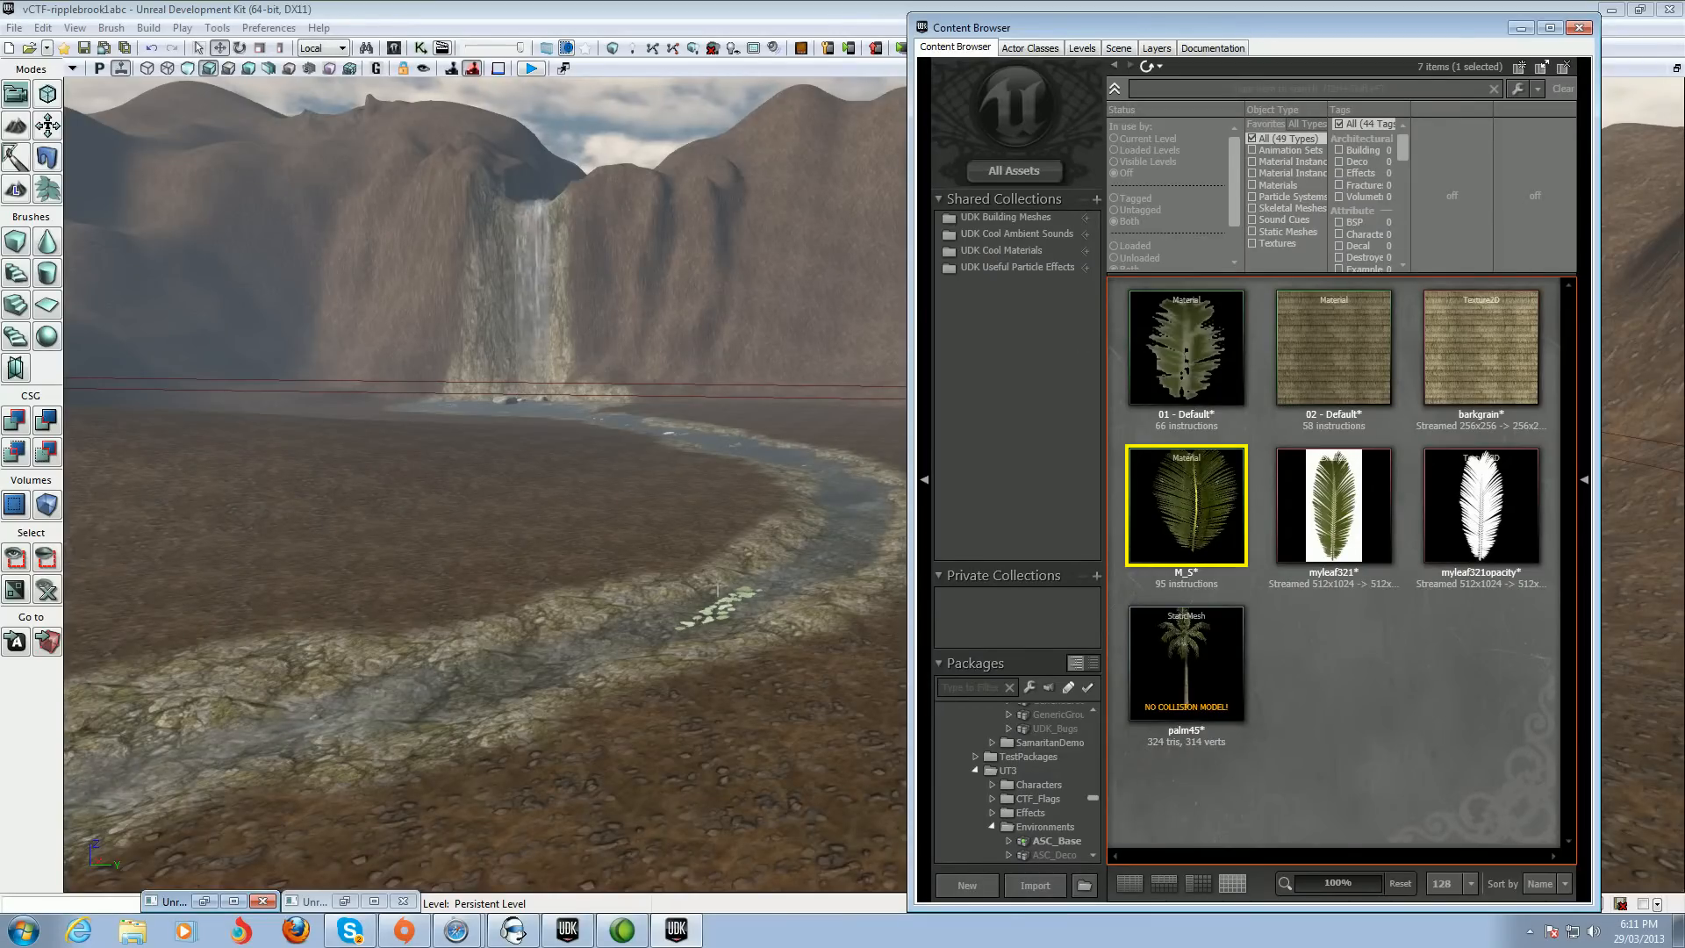
Add the palm45 static mesh to the level on the terrain beside the river
left_click(713, 731)
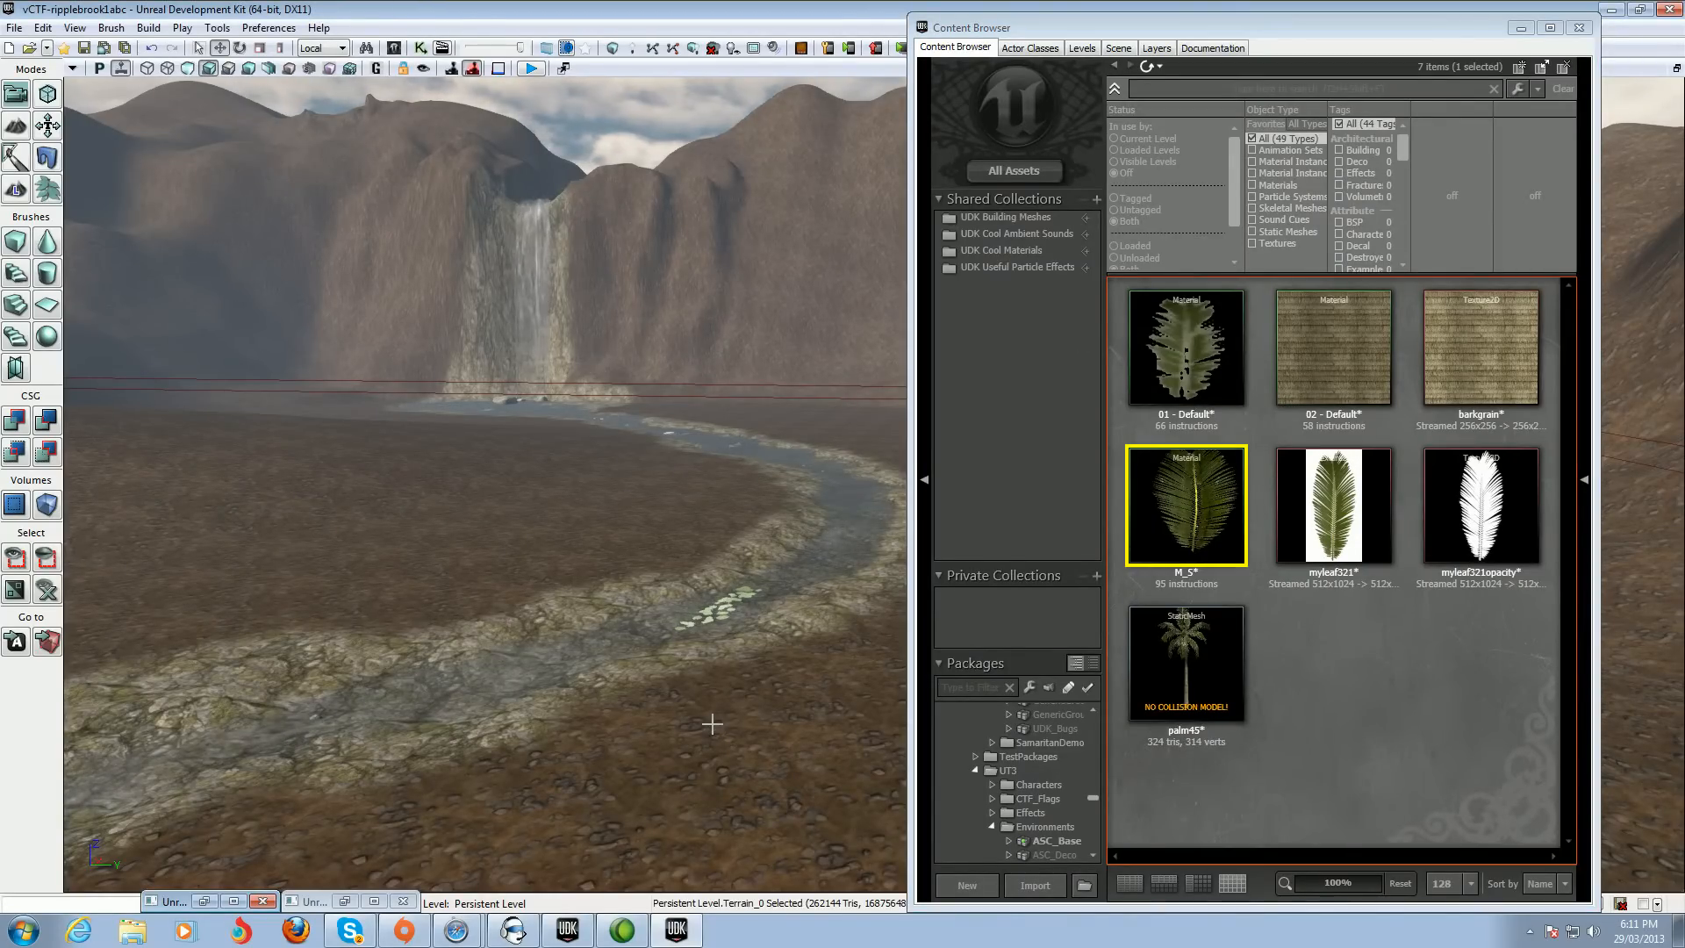
right_click(712, 728)
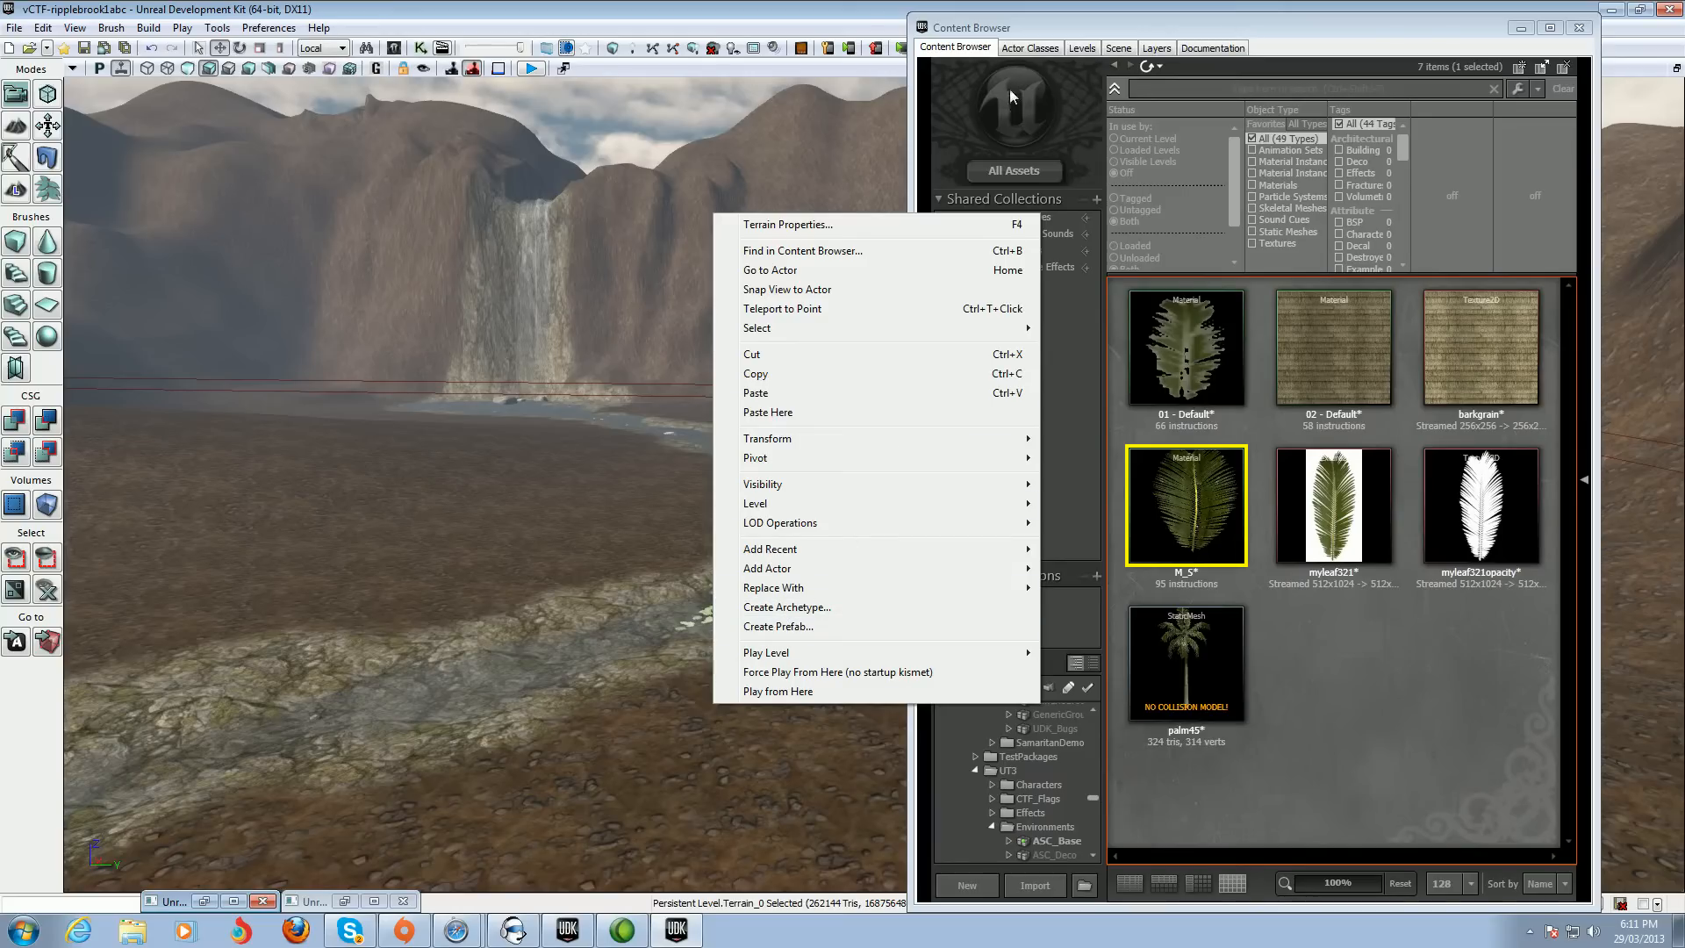
left_click(697, 709)
left_click(1212, 711)
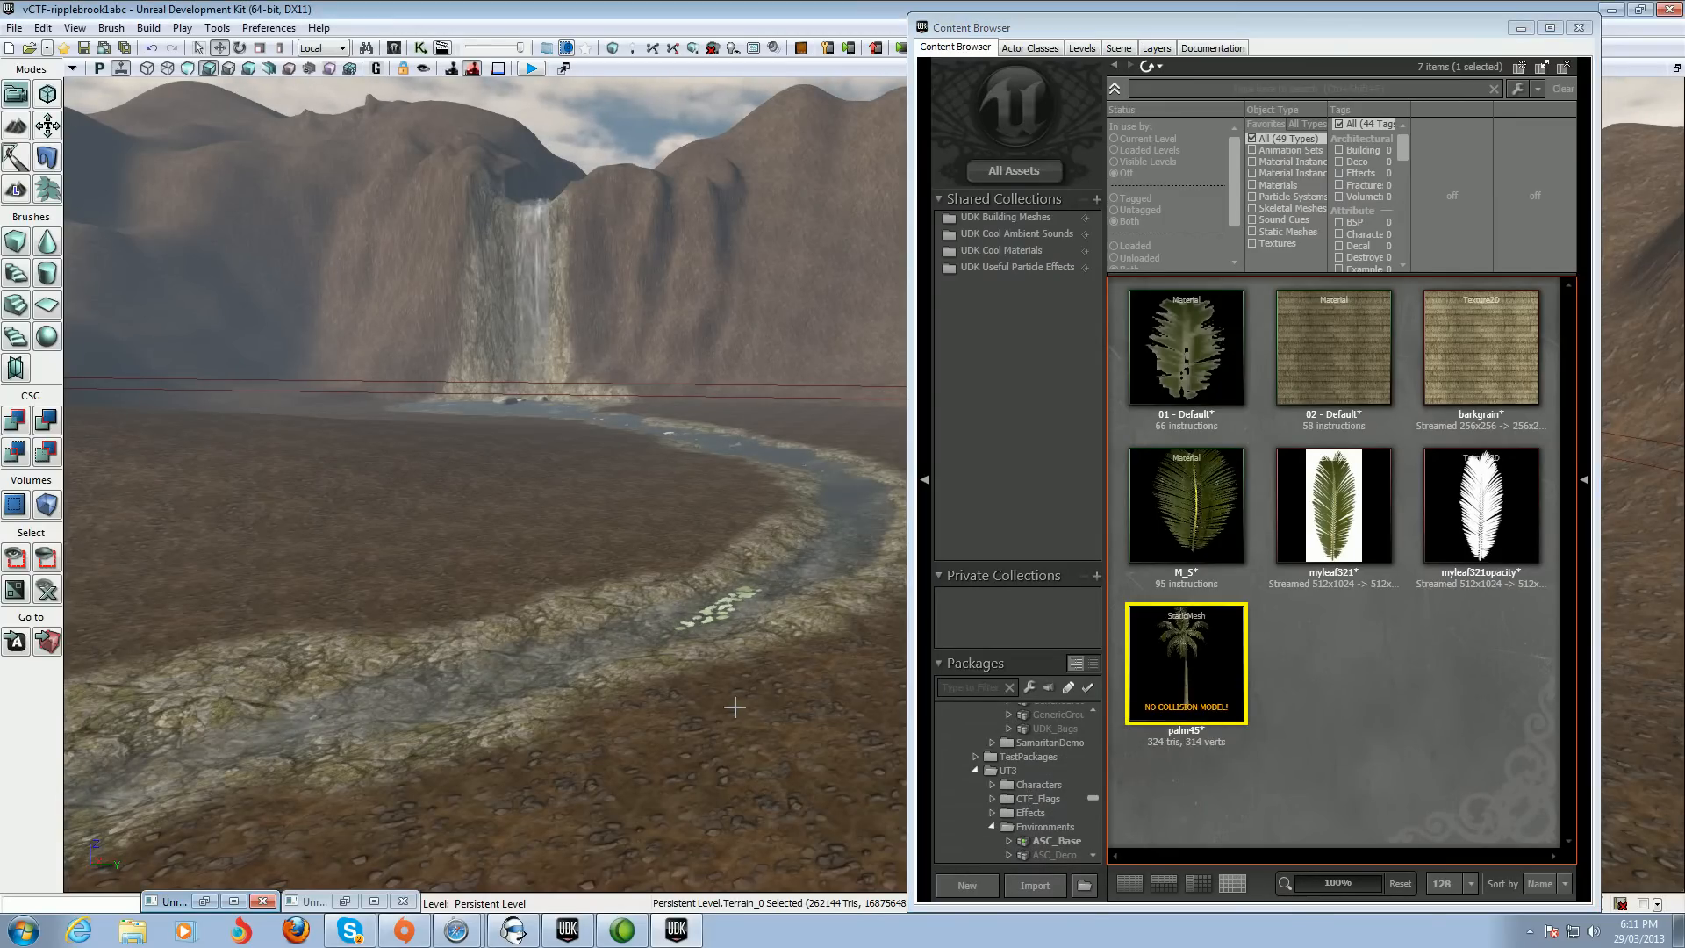
scroll(729, 705, "up", 3)
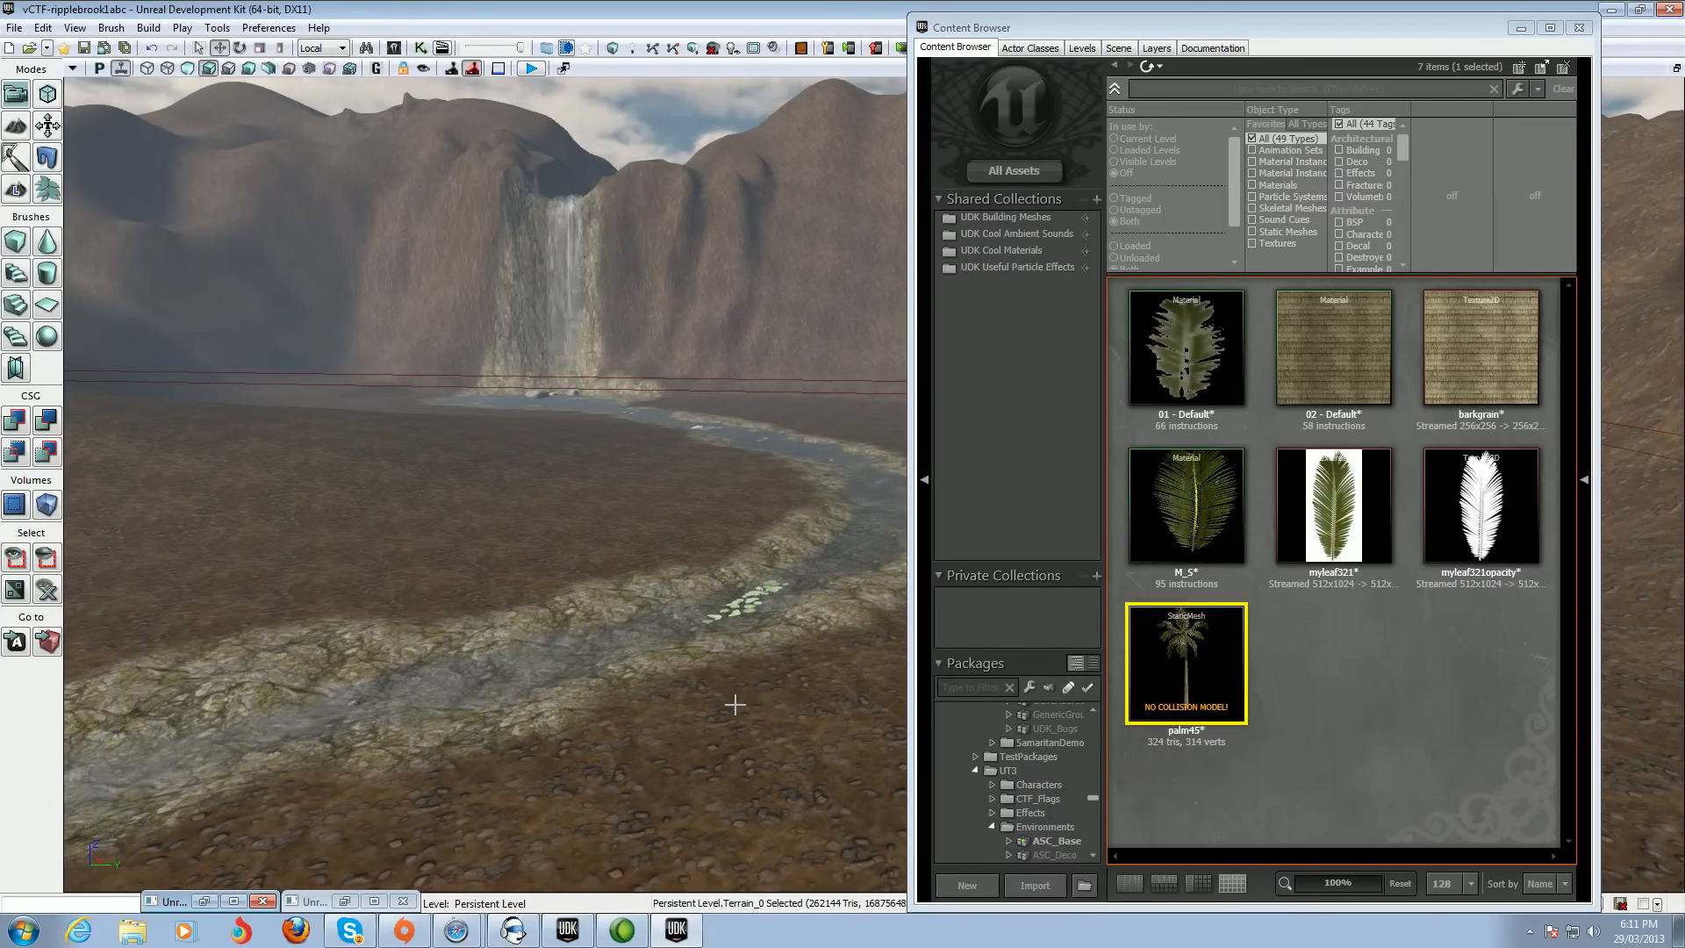
right_click(745, 697)
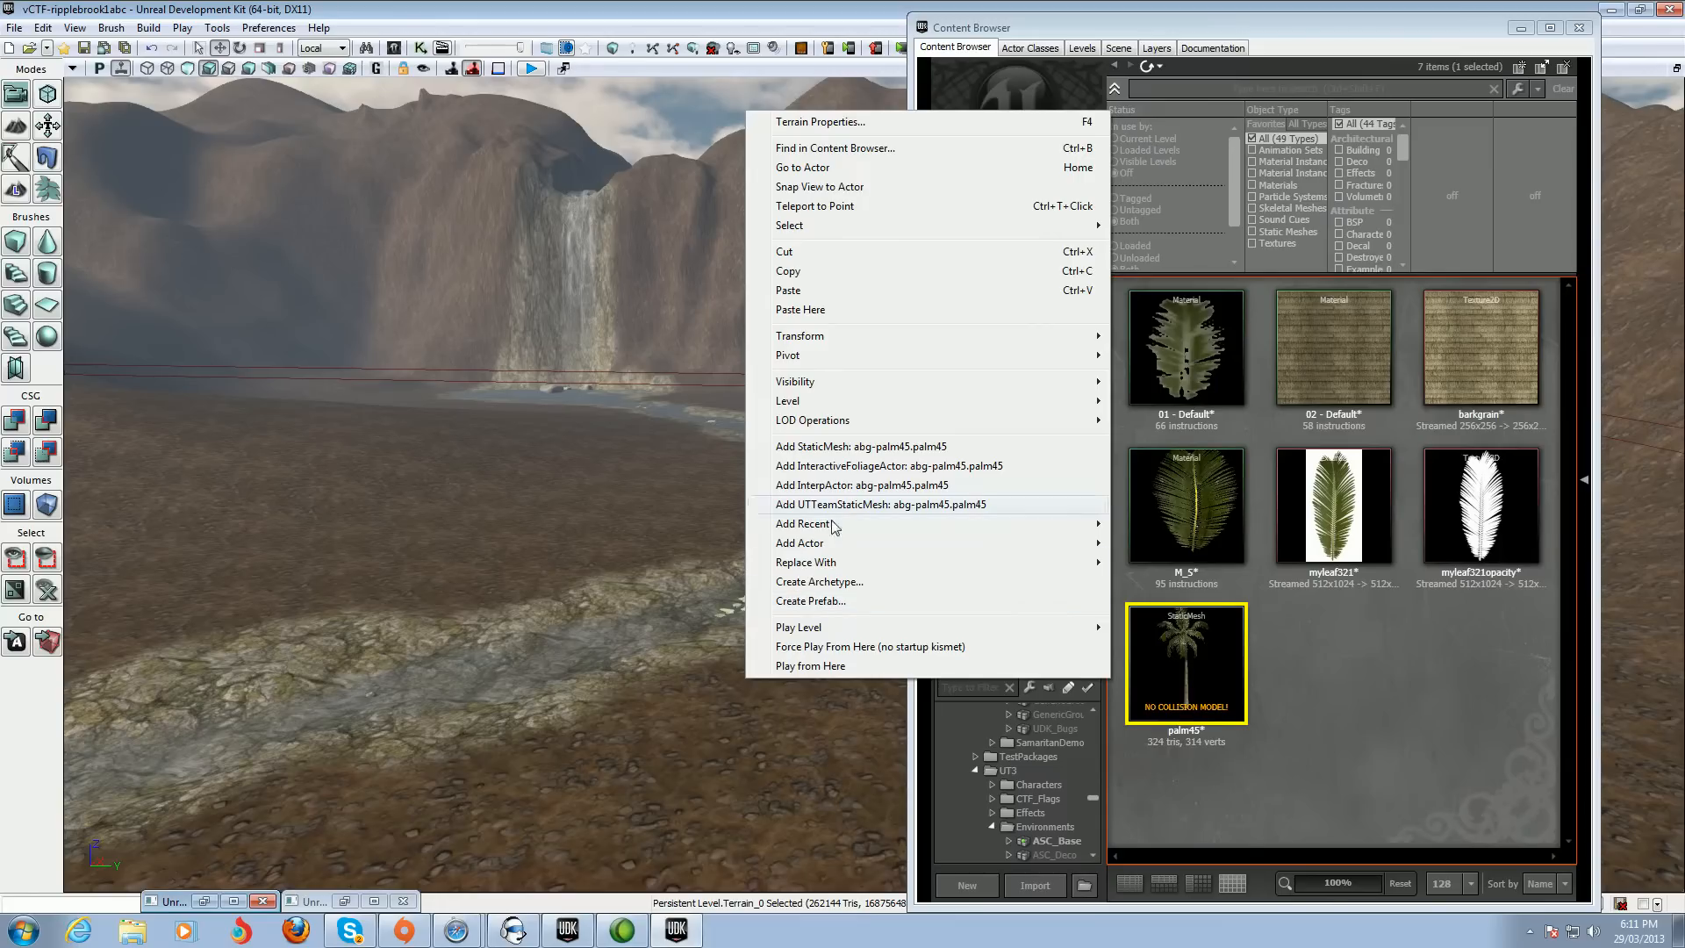
left_click(859, 448)
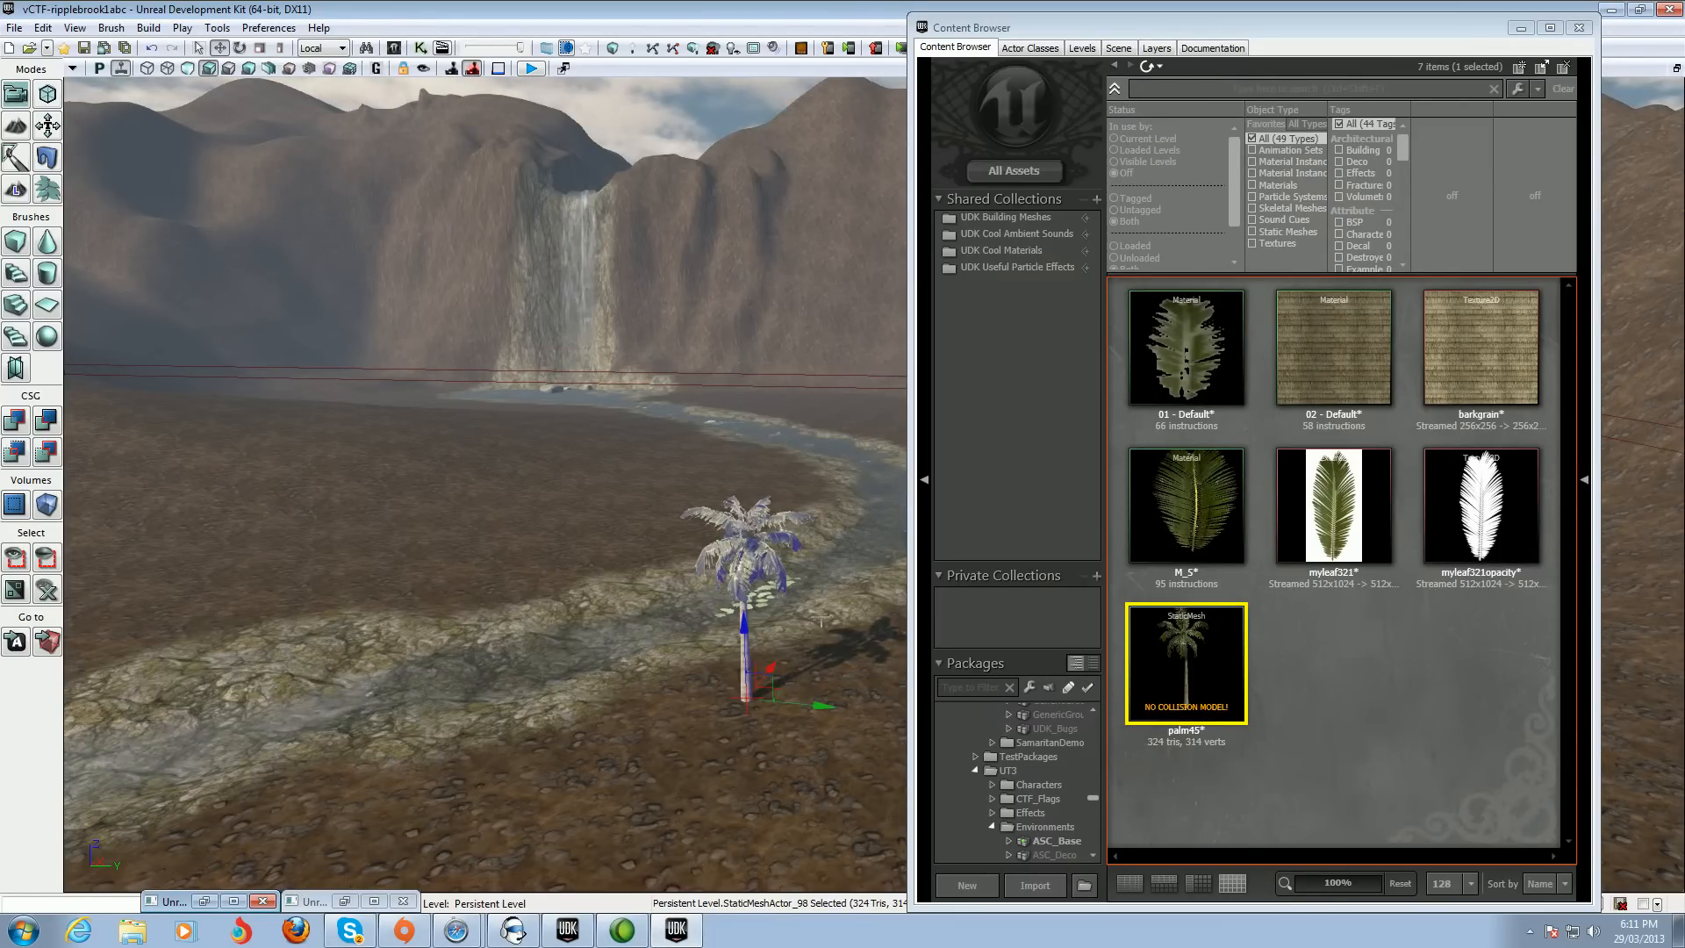
Move the placed palm tree slightly sideways along the riverbank
right_click_drag(842, 677, 886, 679)
scroll(843, 677, "up", 2)
scroll(852, 609, "up", 3)
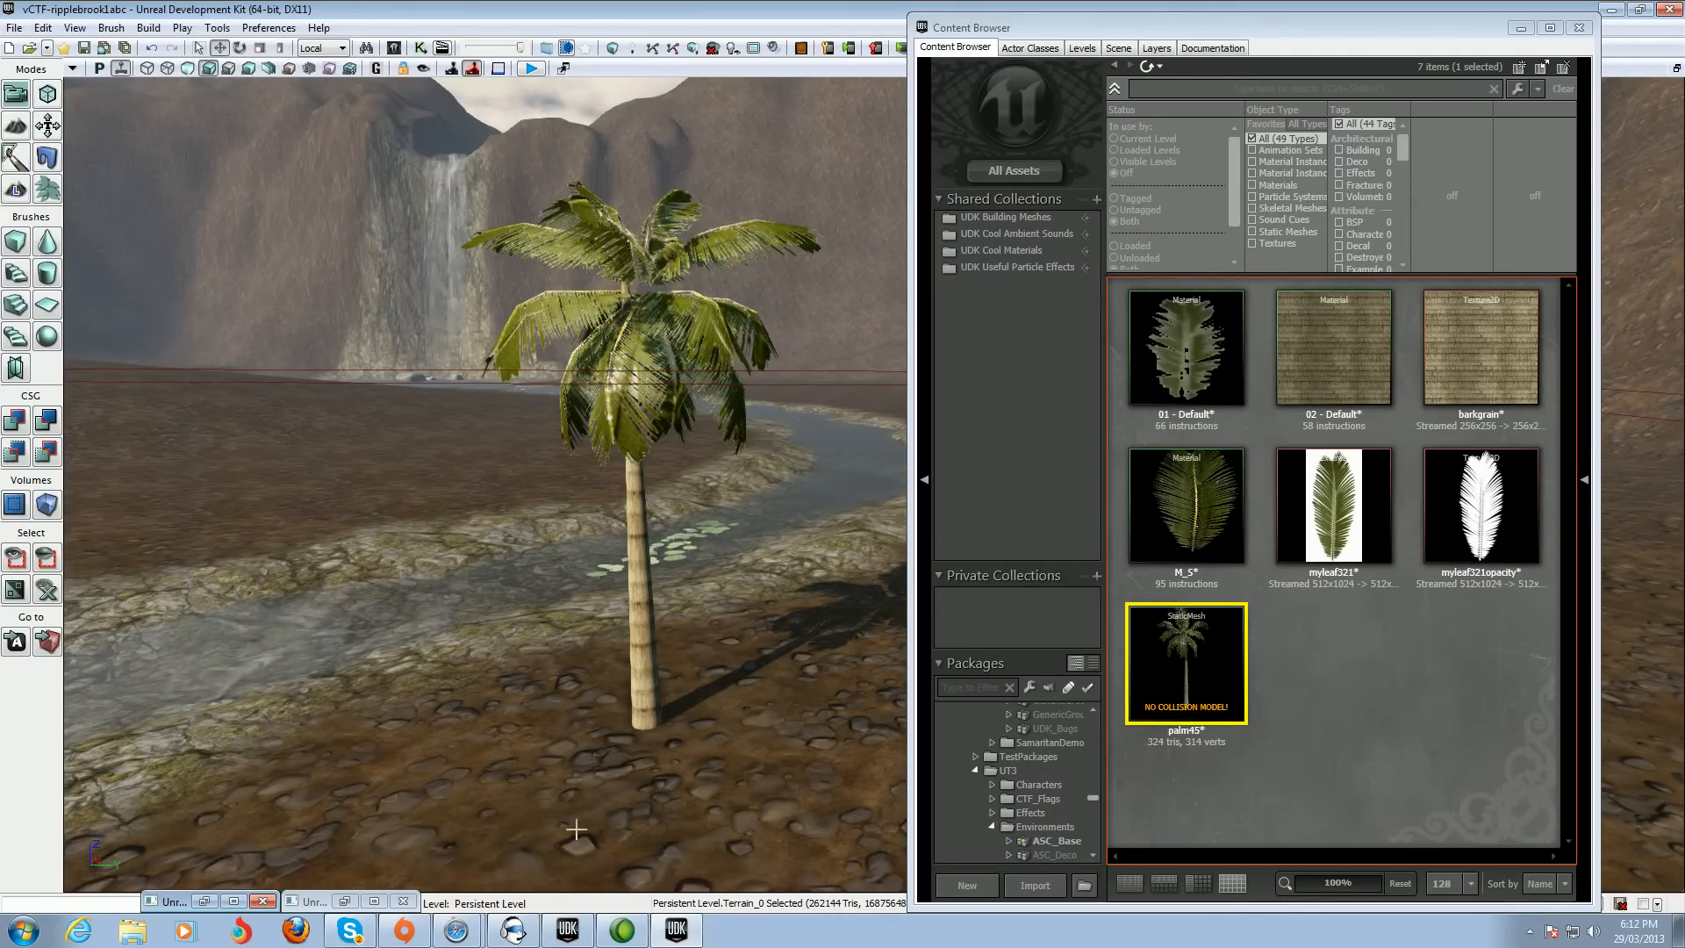
Set the FineWaveStrength parameter's default value to 0.5 and apply the material changes
left_click(202, 902)
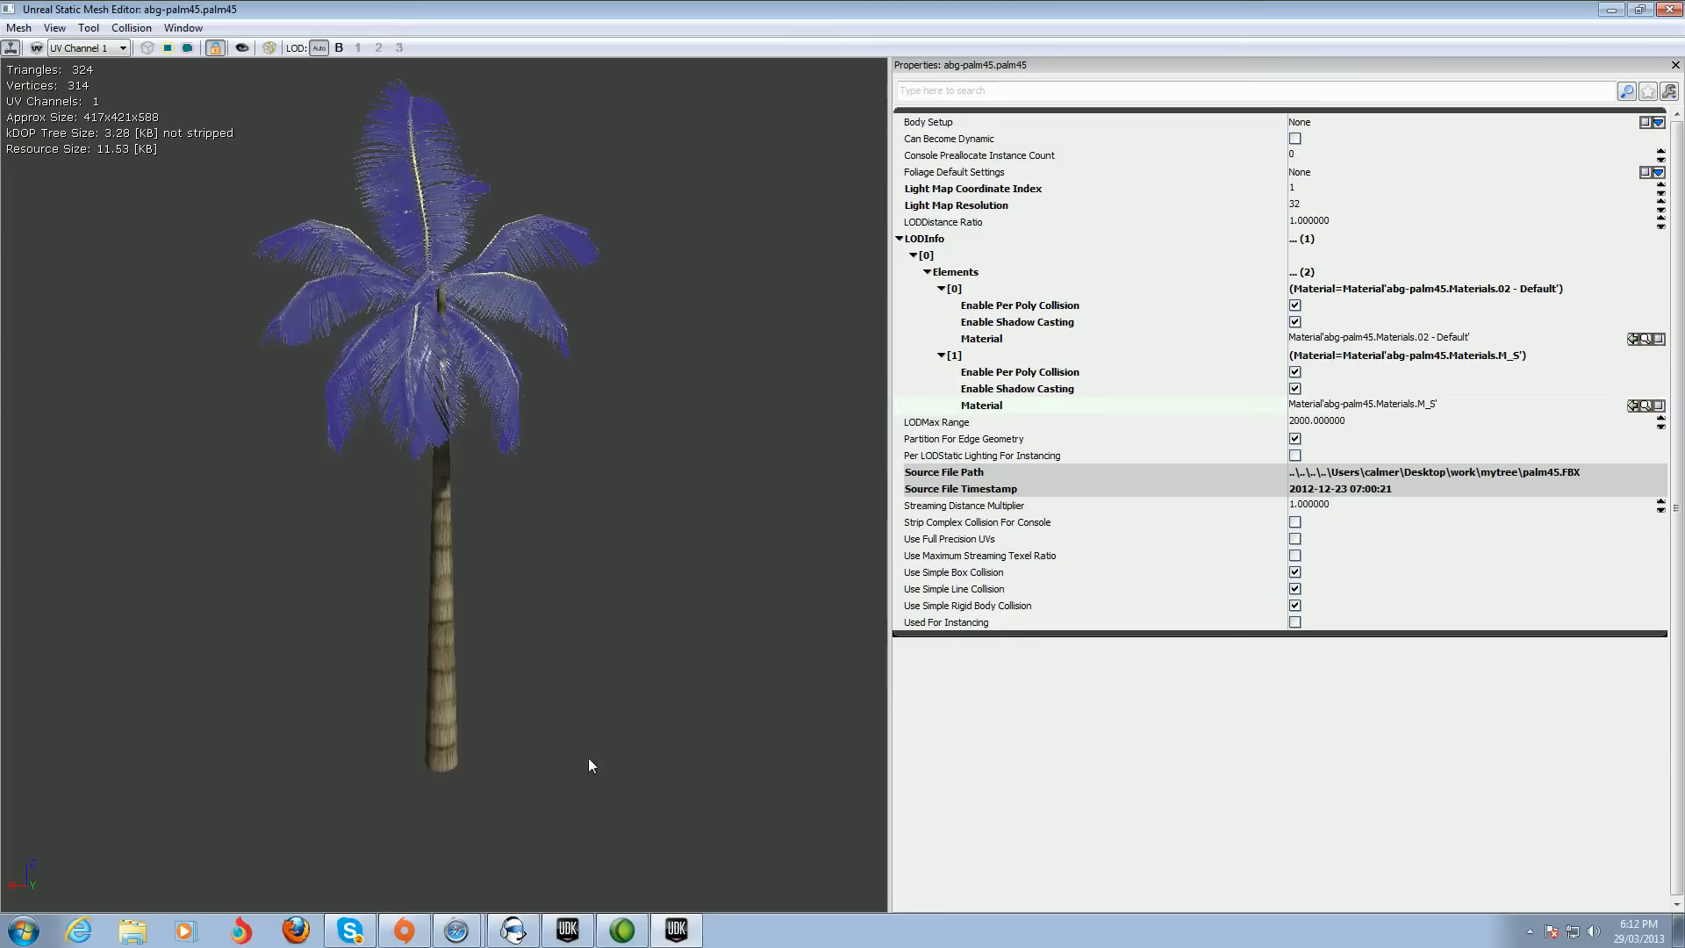
left_click(1611, 10)
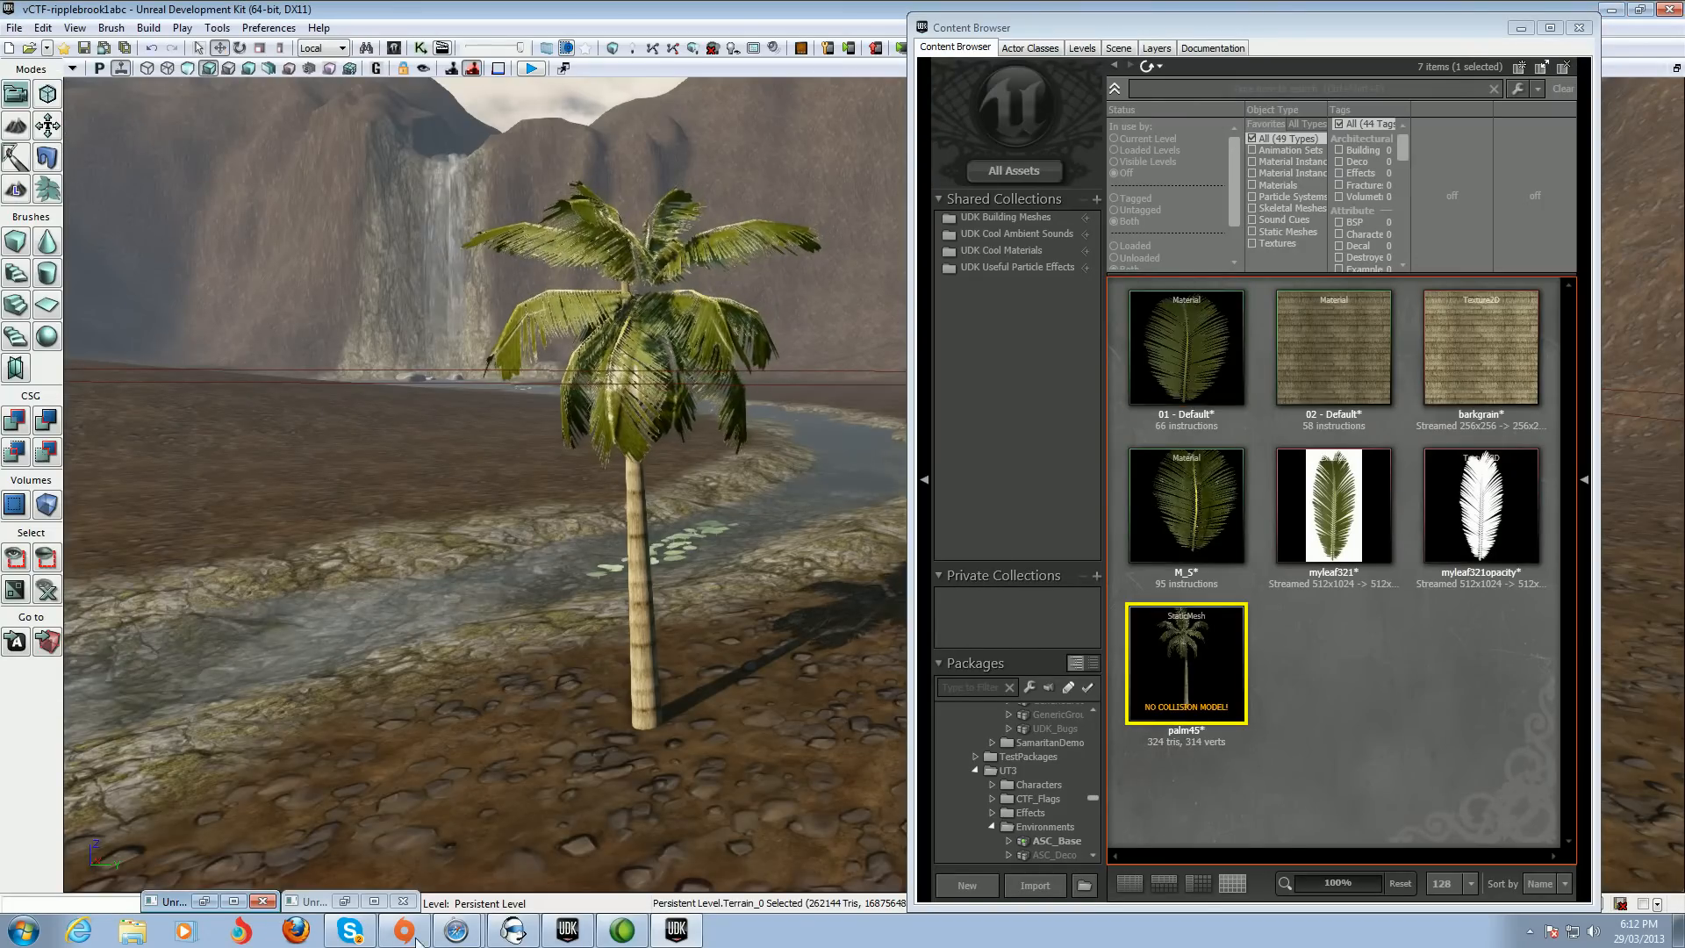
left_click(345, 902)
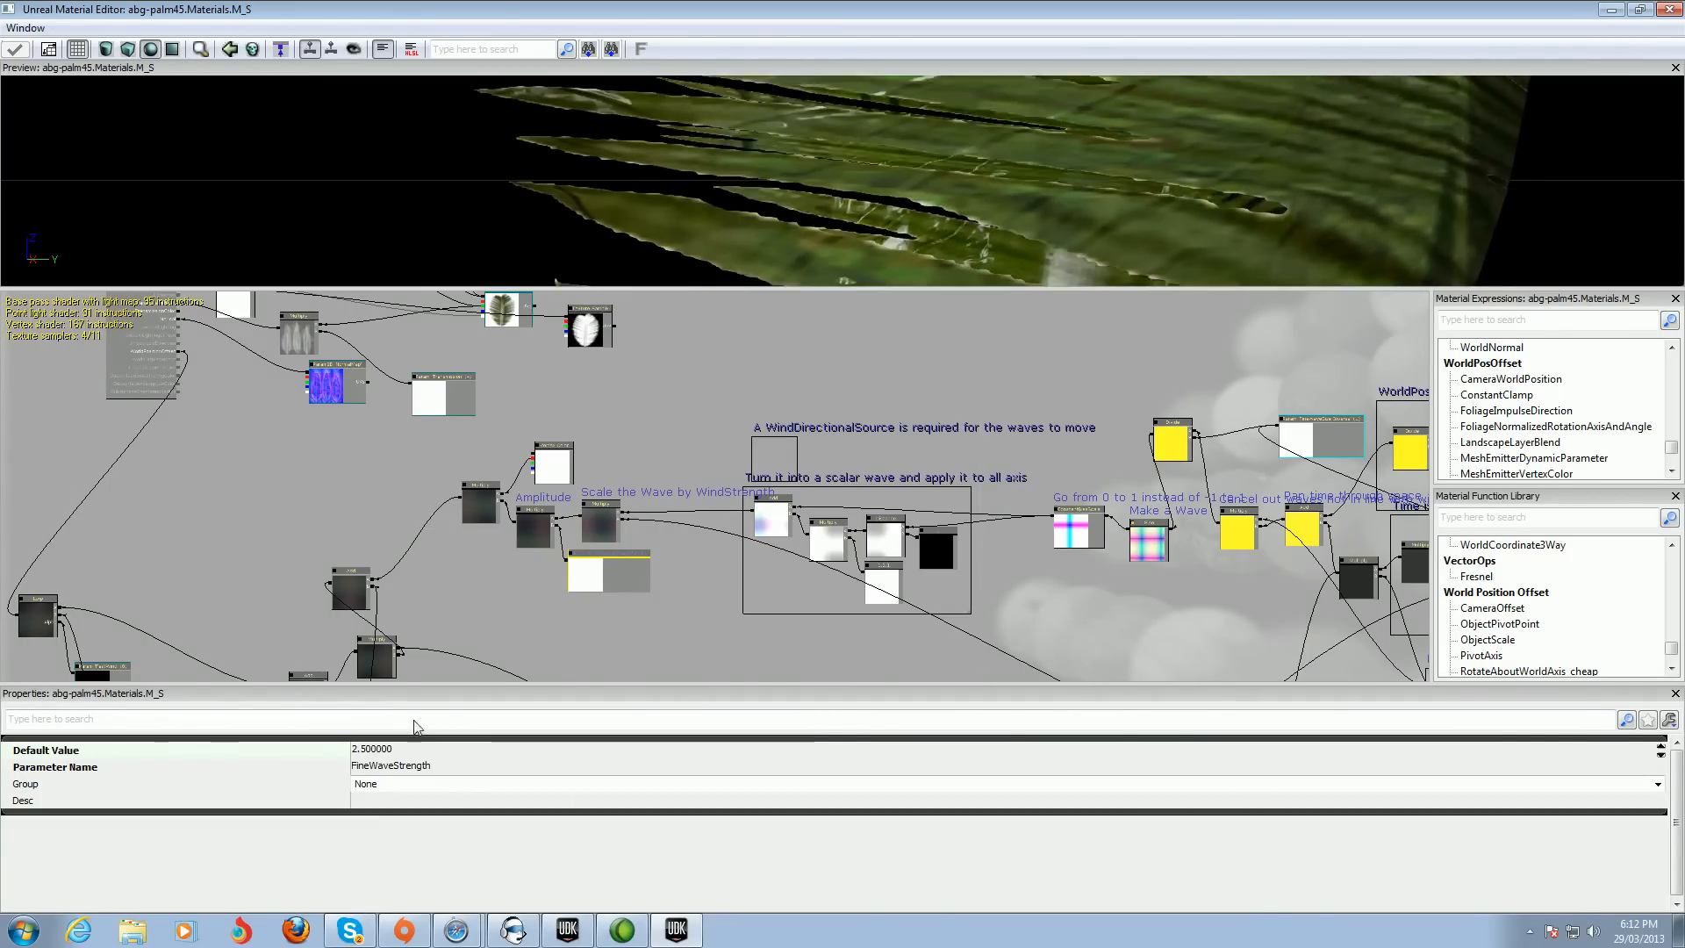
left_click(356, 751)
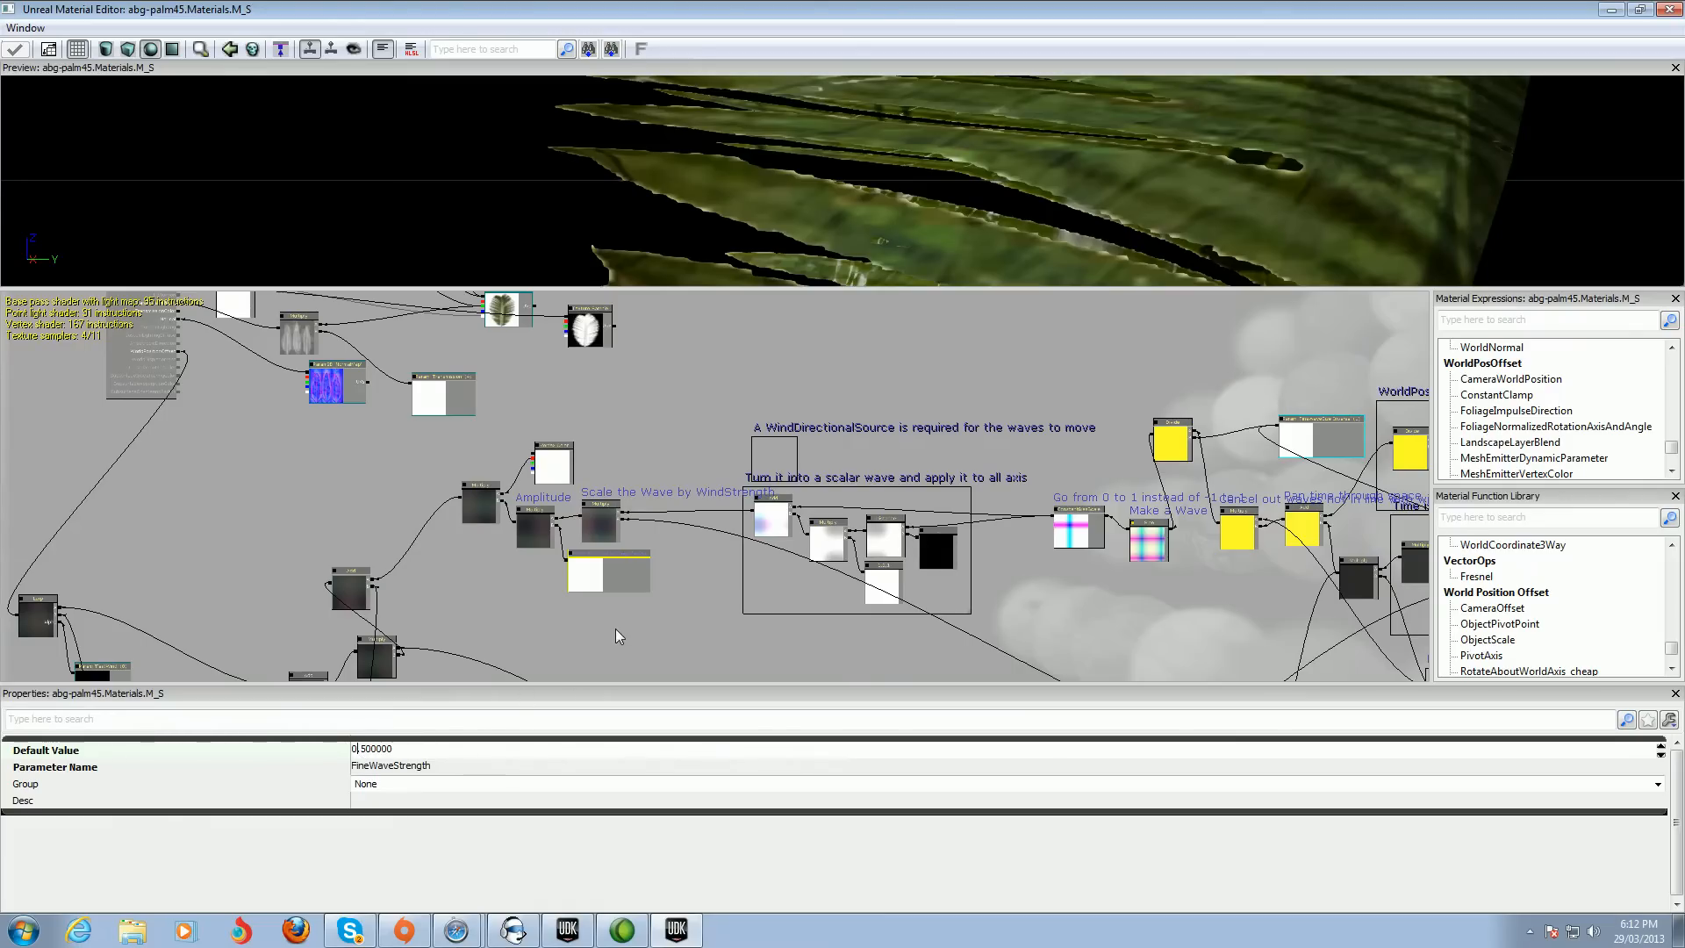
key("Return")
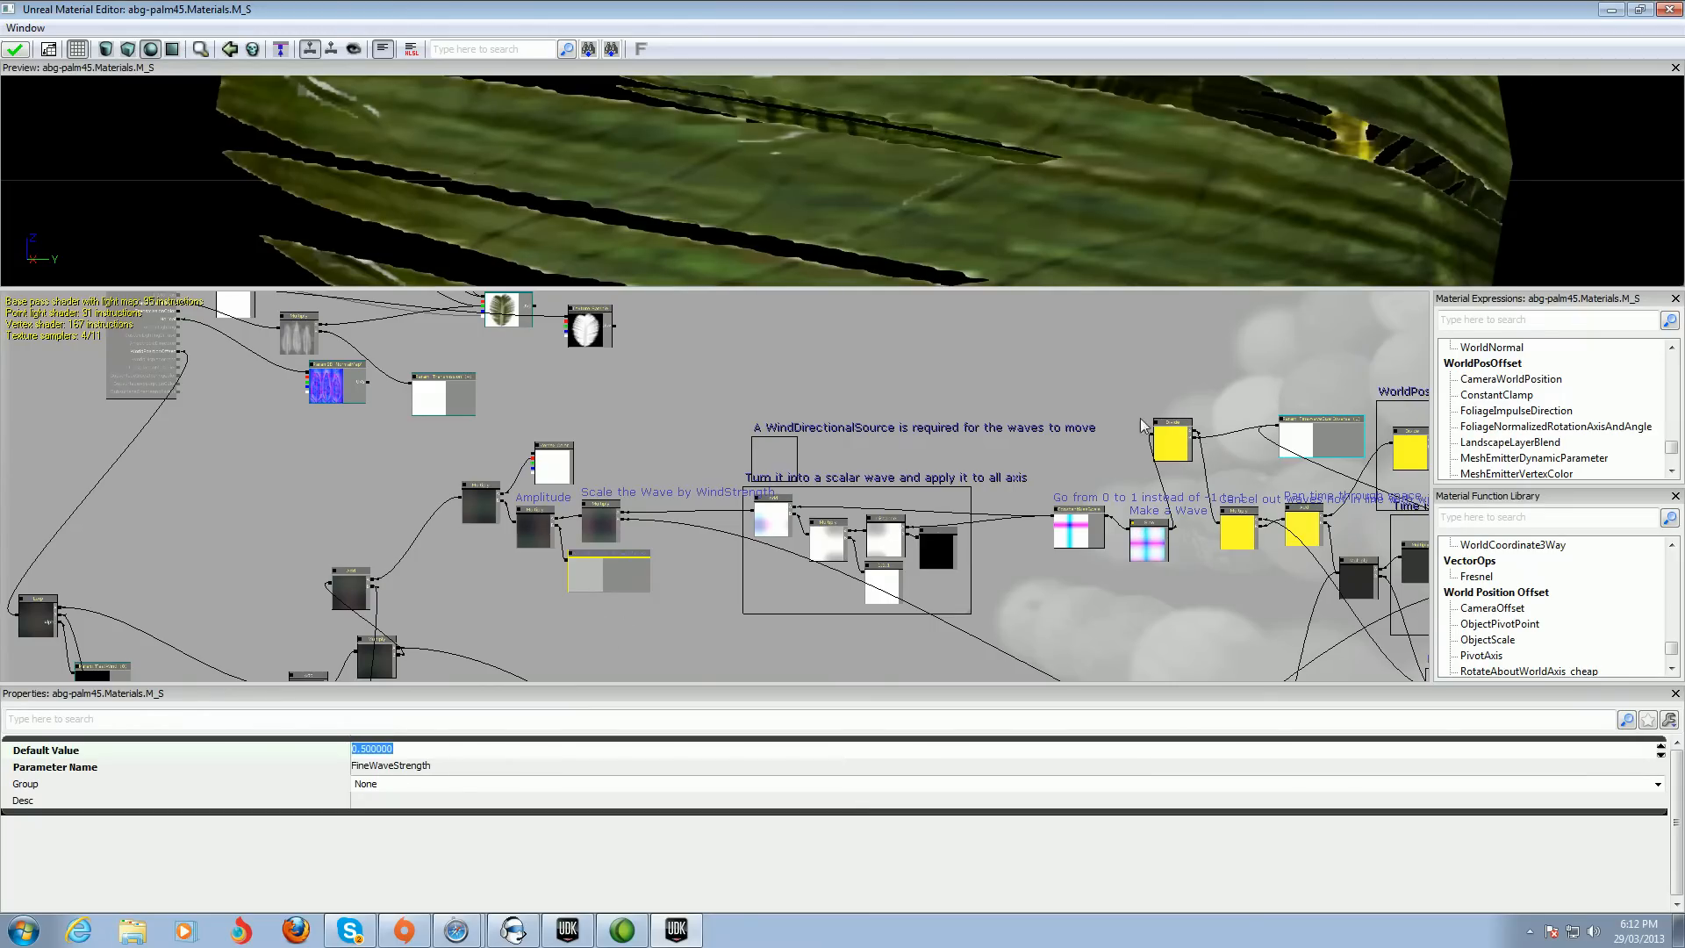
left_click(15, 50)
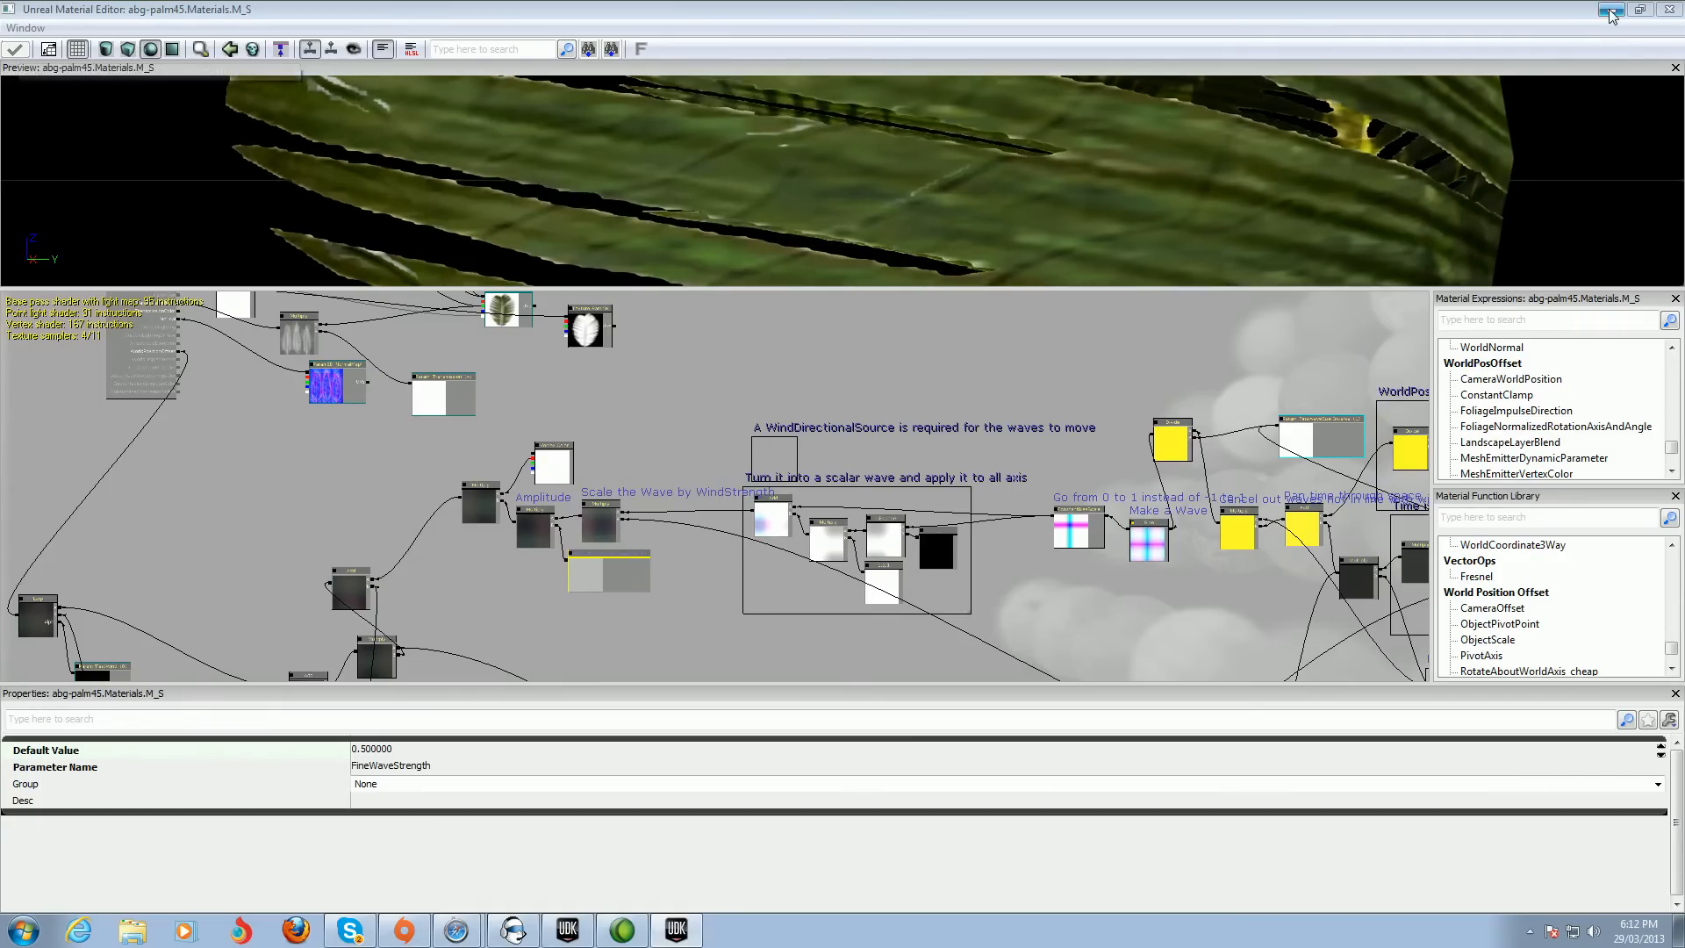
Preview the palm tree's wind motion in the level viewport
left_click(1611, 10)
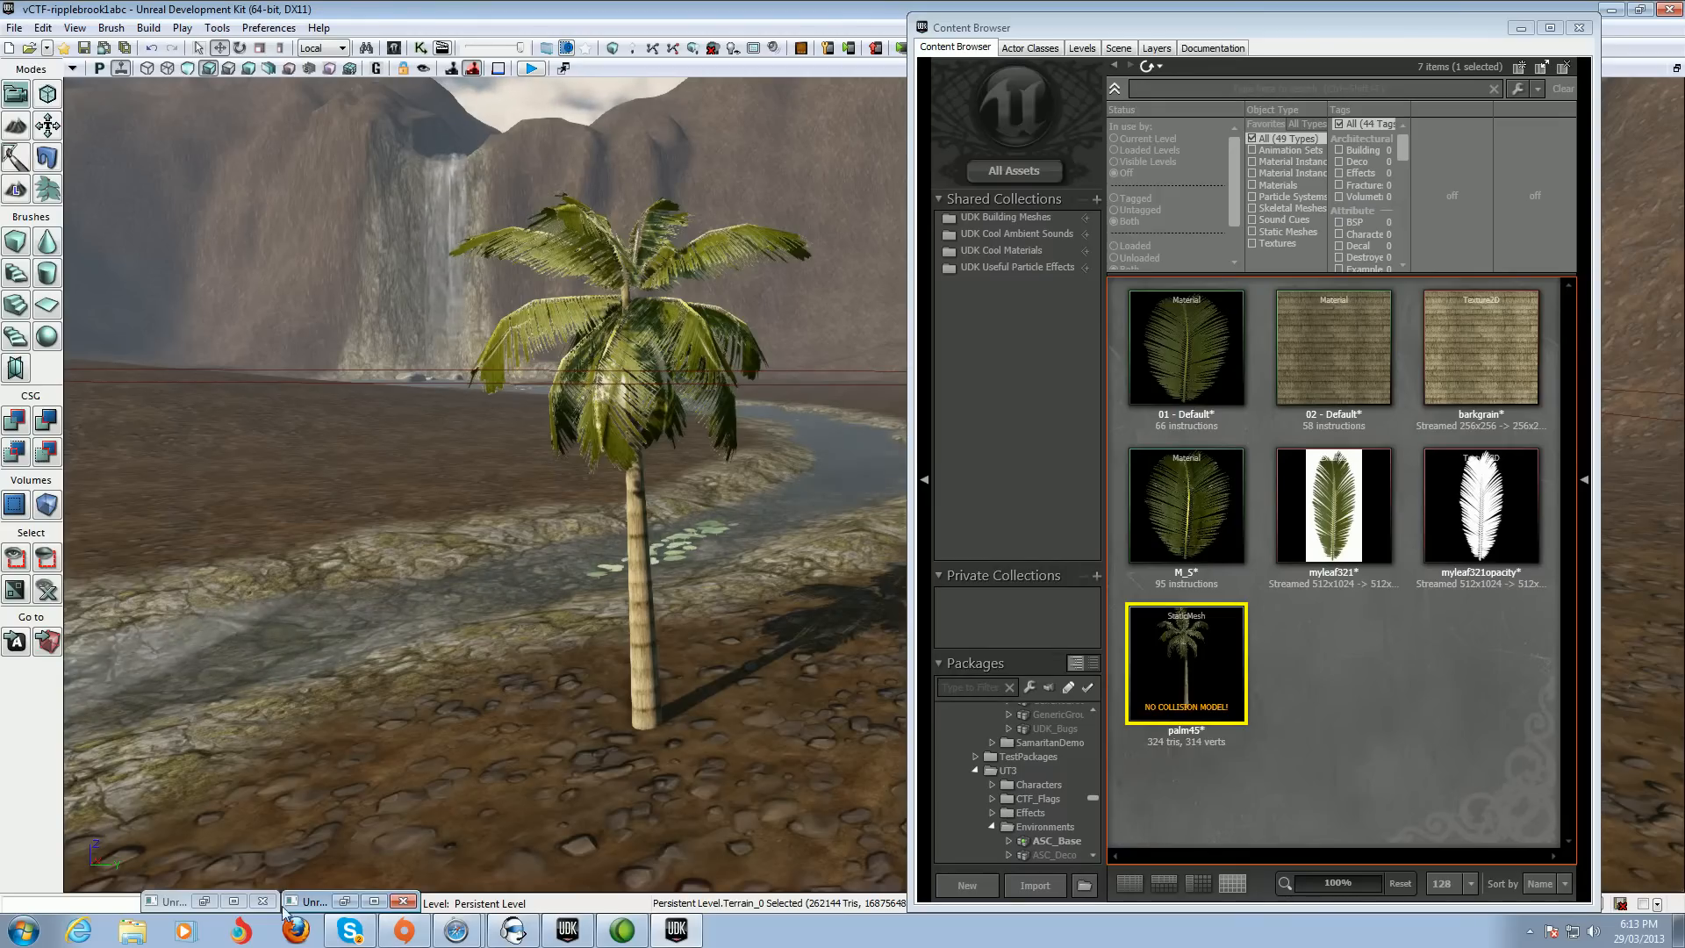
left_click(233, 901)
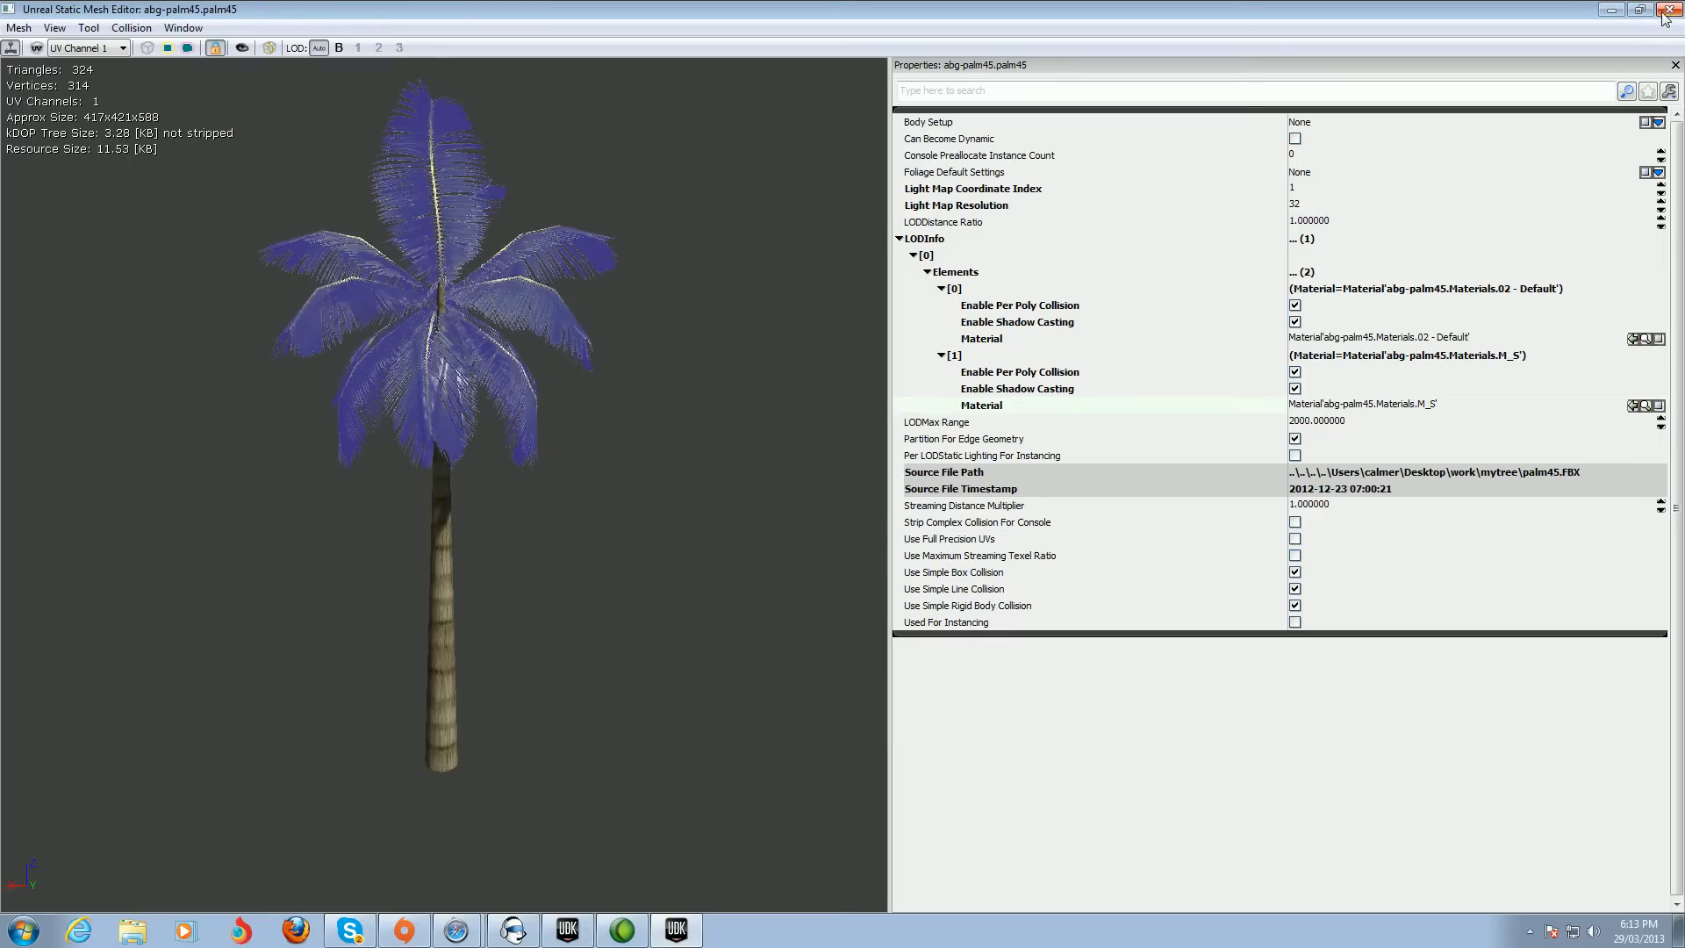
left_click(1611, 9)
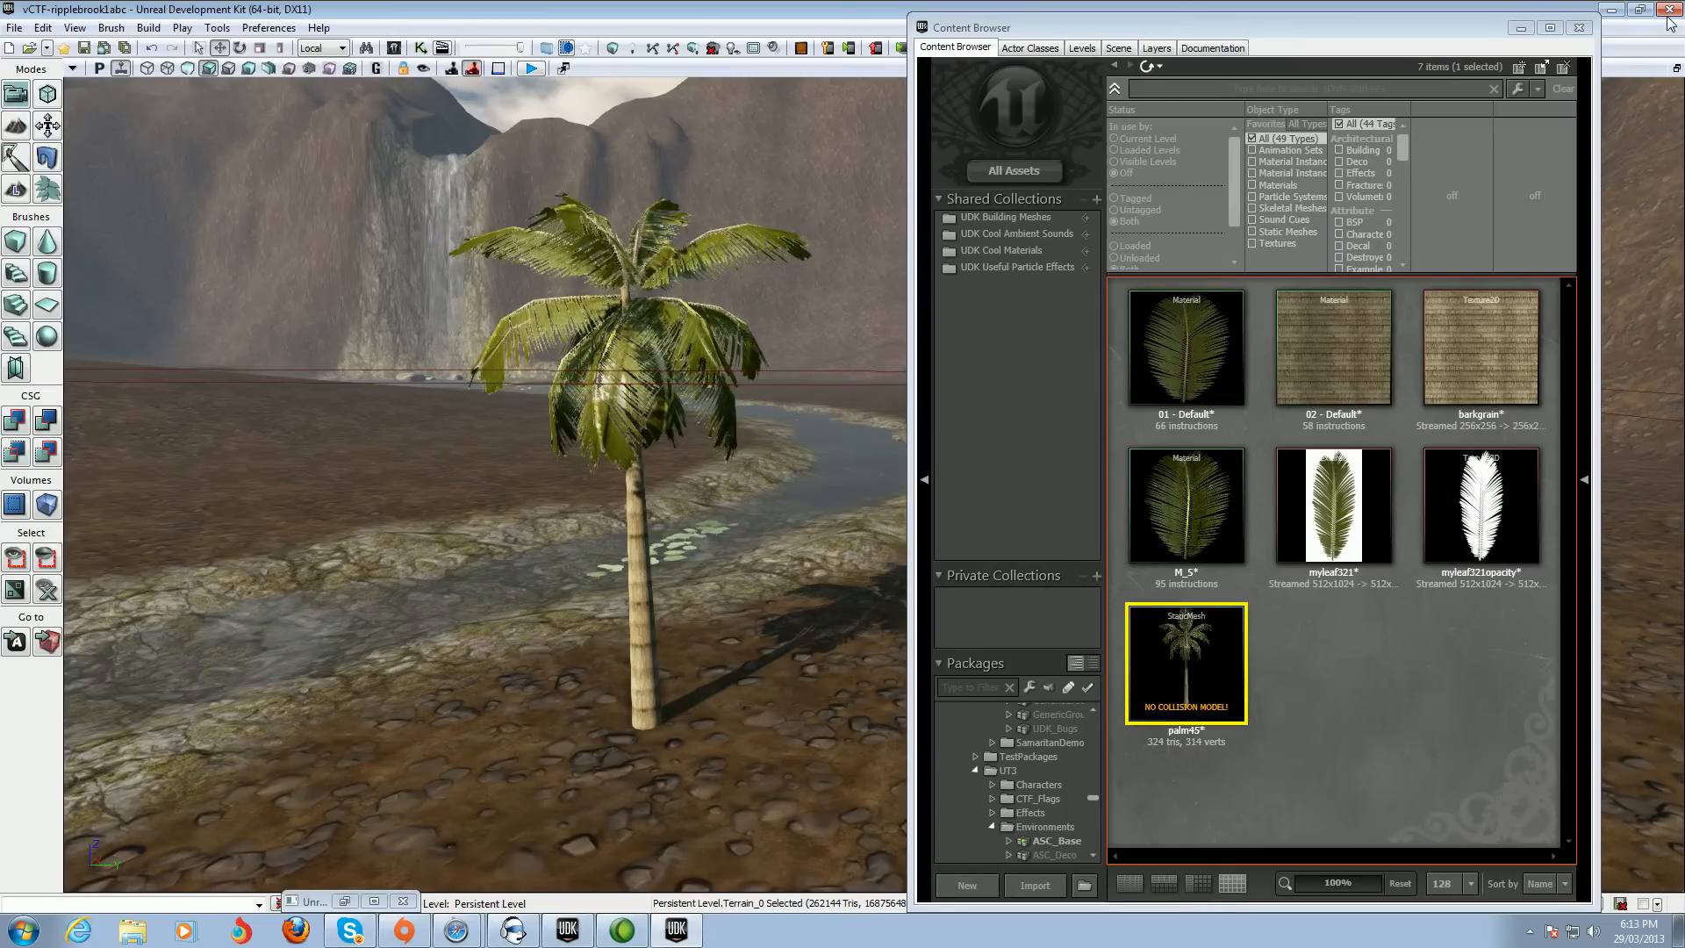
left_click(345, 902)
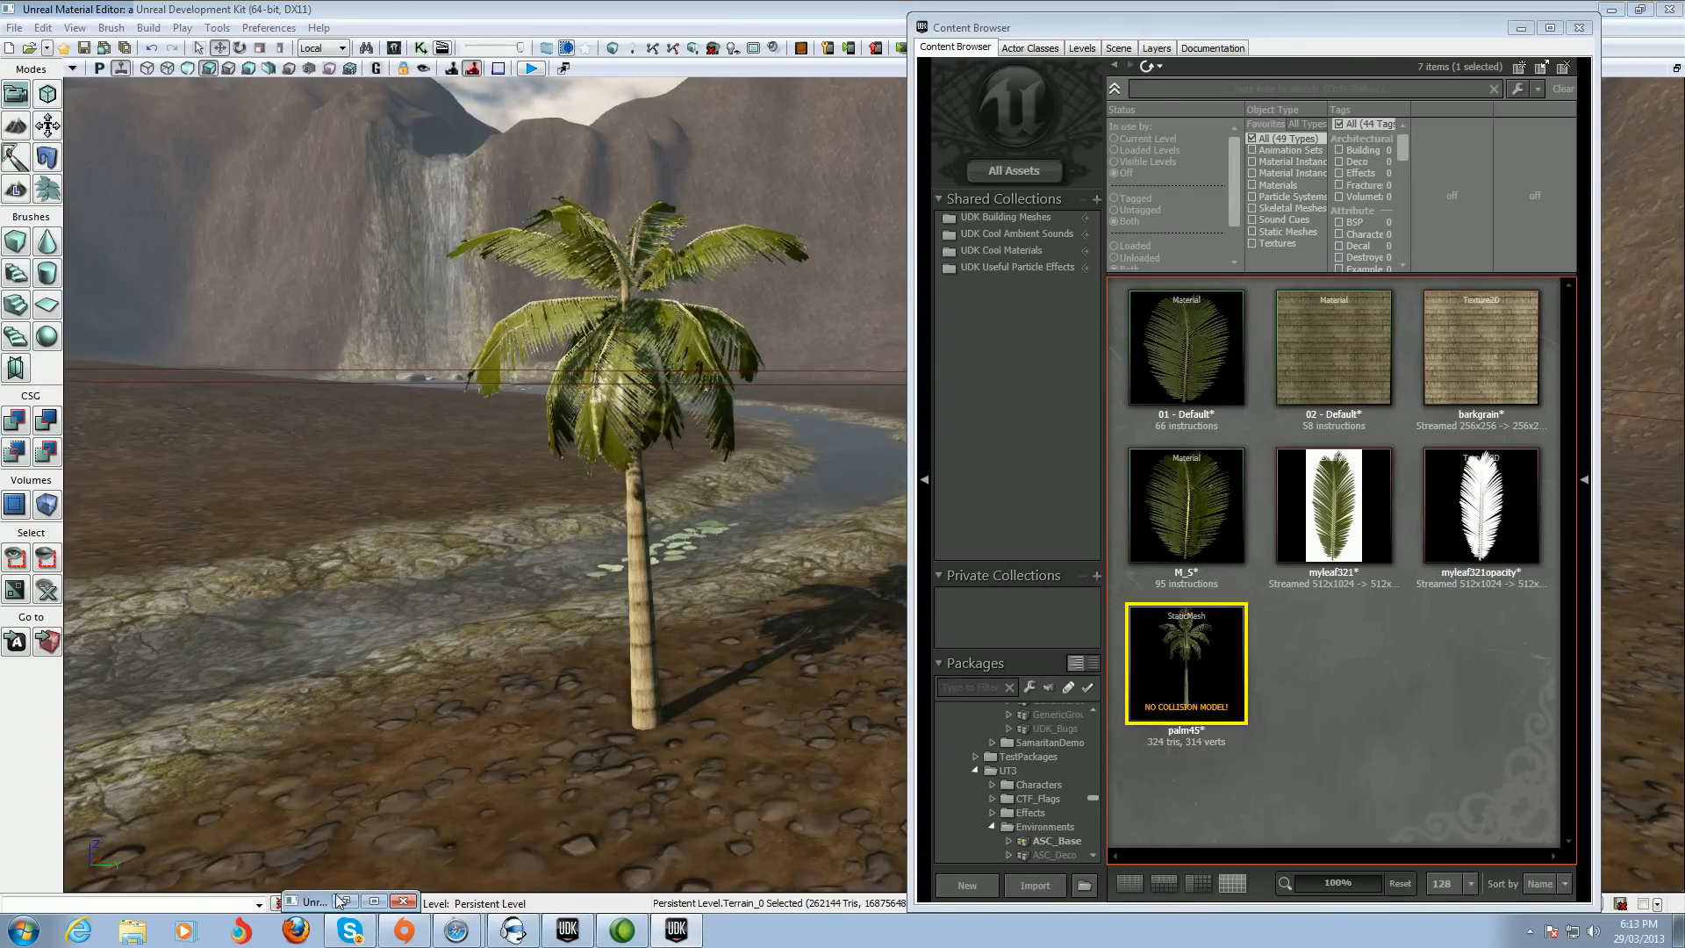
Set the Scale of the 'Go from 0 to 1' ConstantBiasScale node in the wind network to 2.5
left_click_drag(594, 402, 705, 669)
scroll(824, 554, "down", 5)
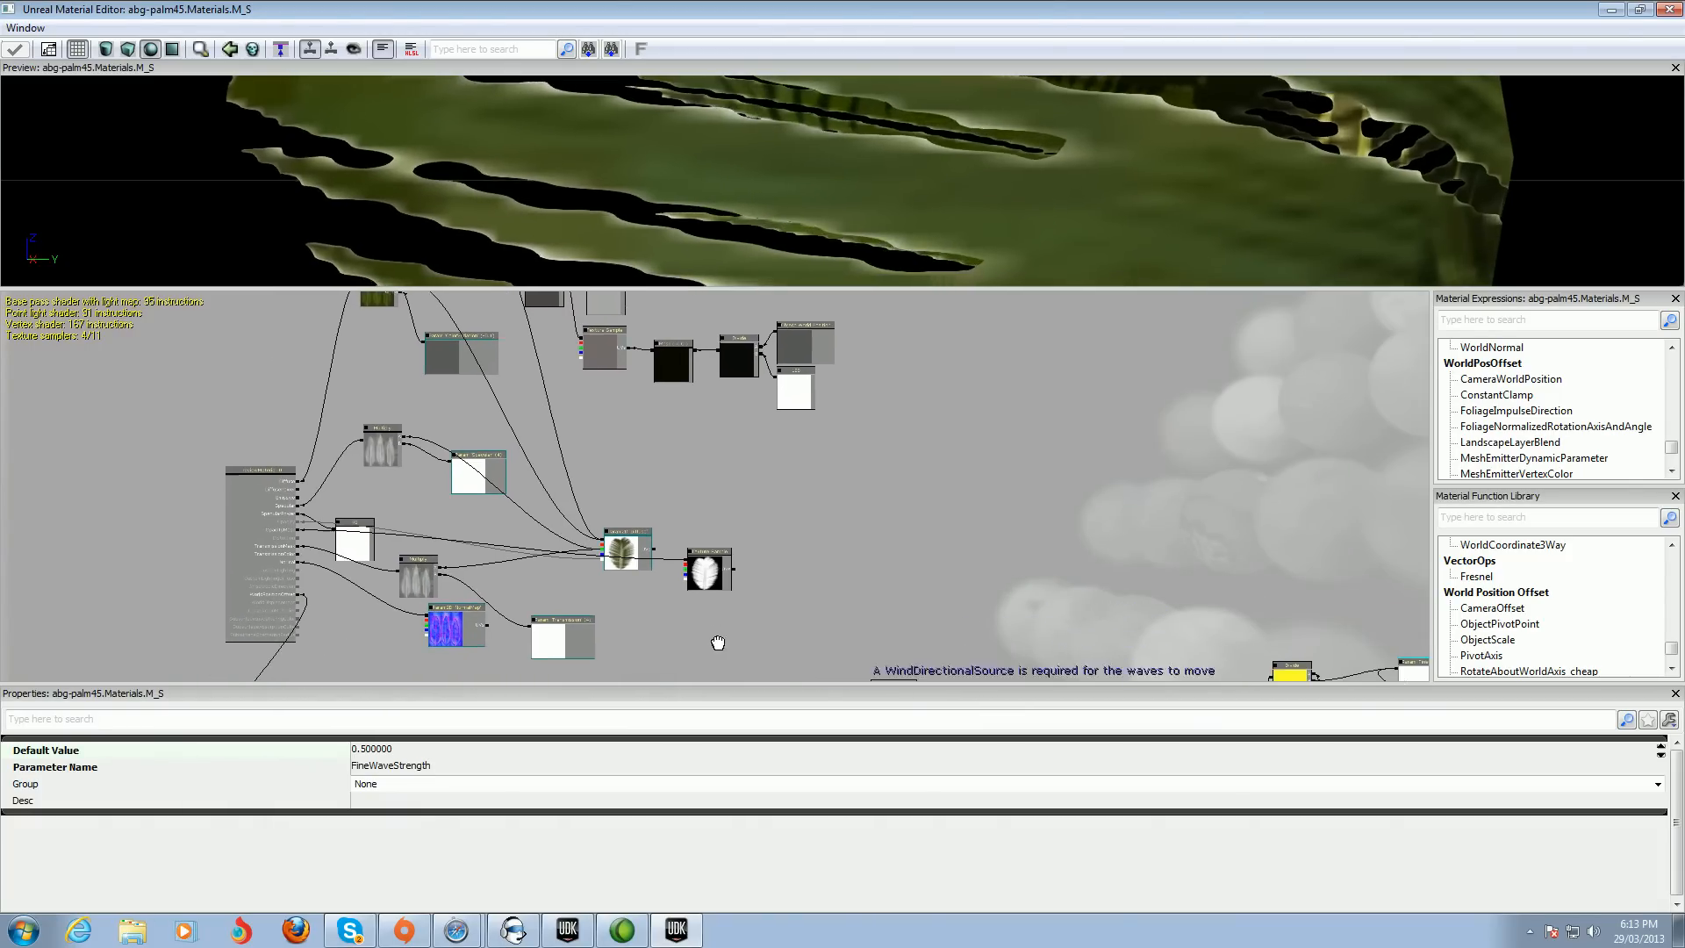
left_click_drag(896, 486, 719, 378)
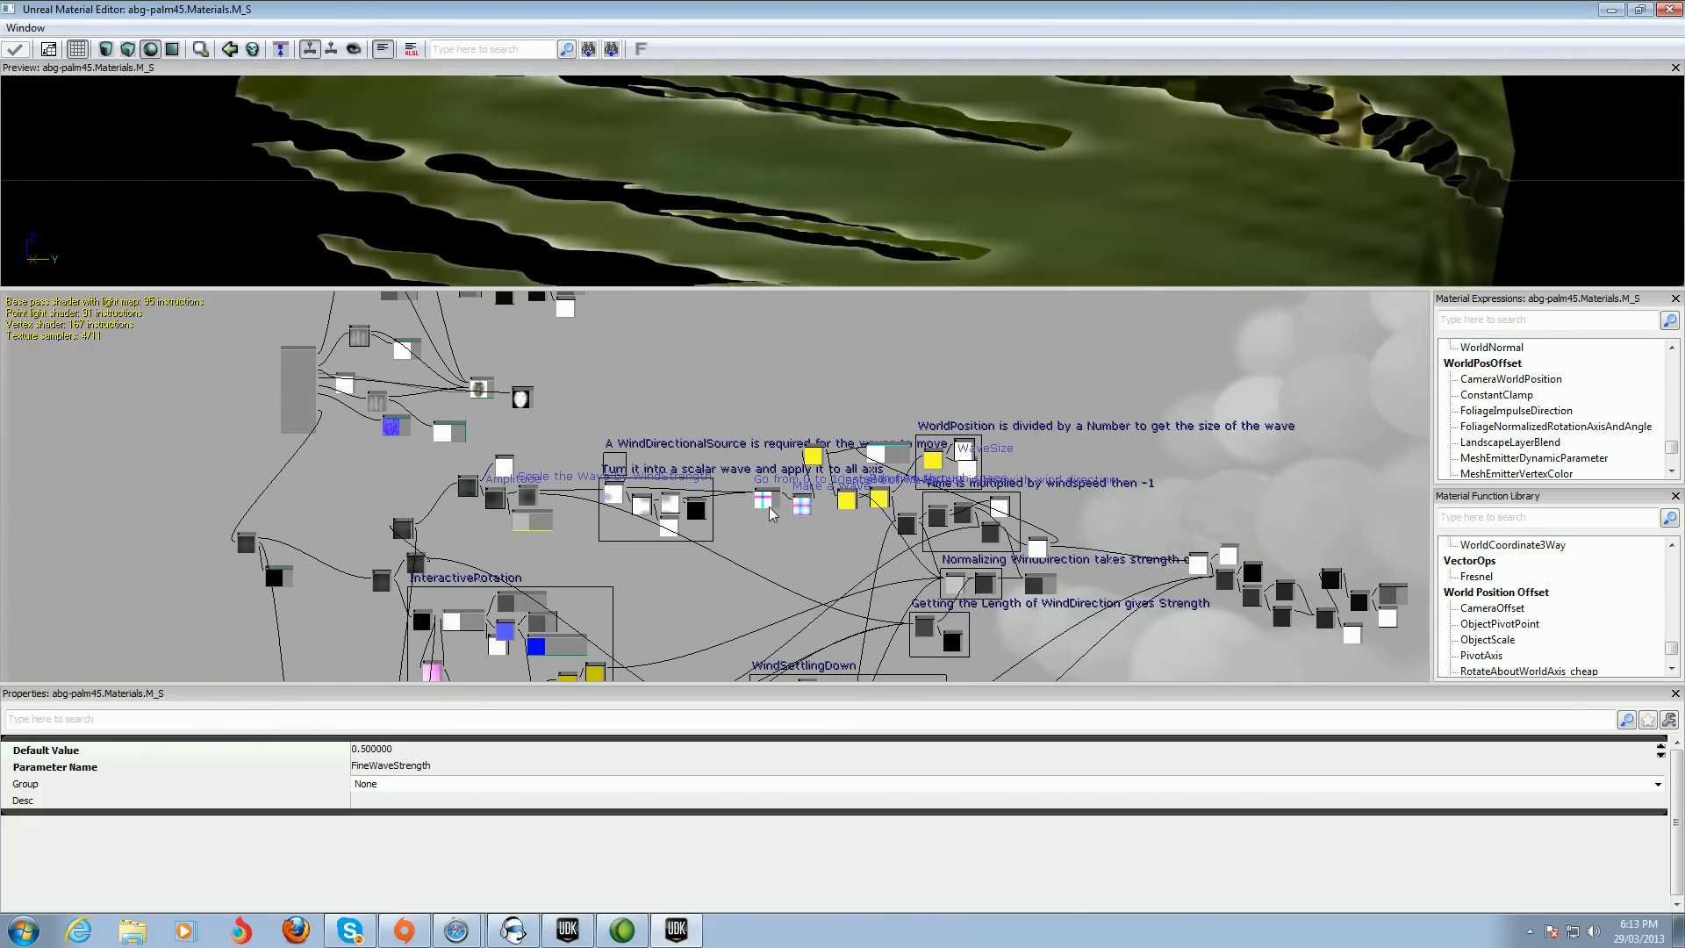
left_click(766, 526)
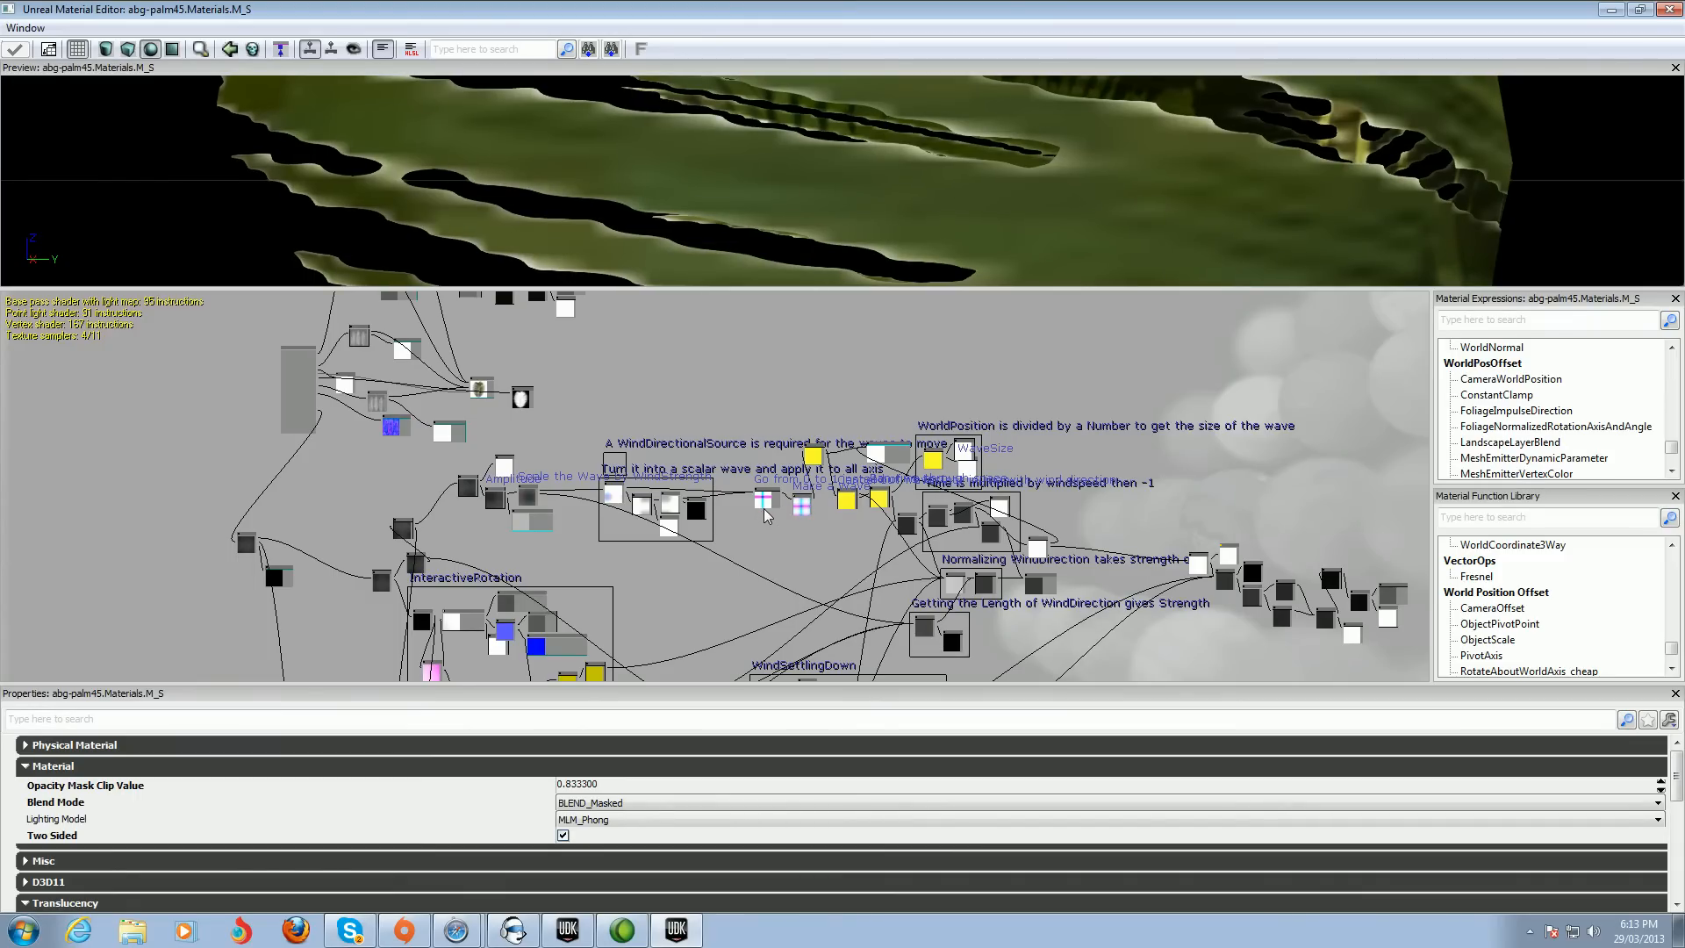
left_click(765, 508)
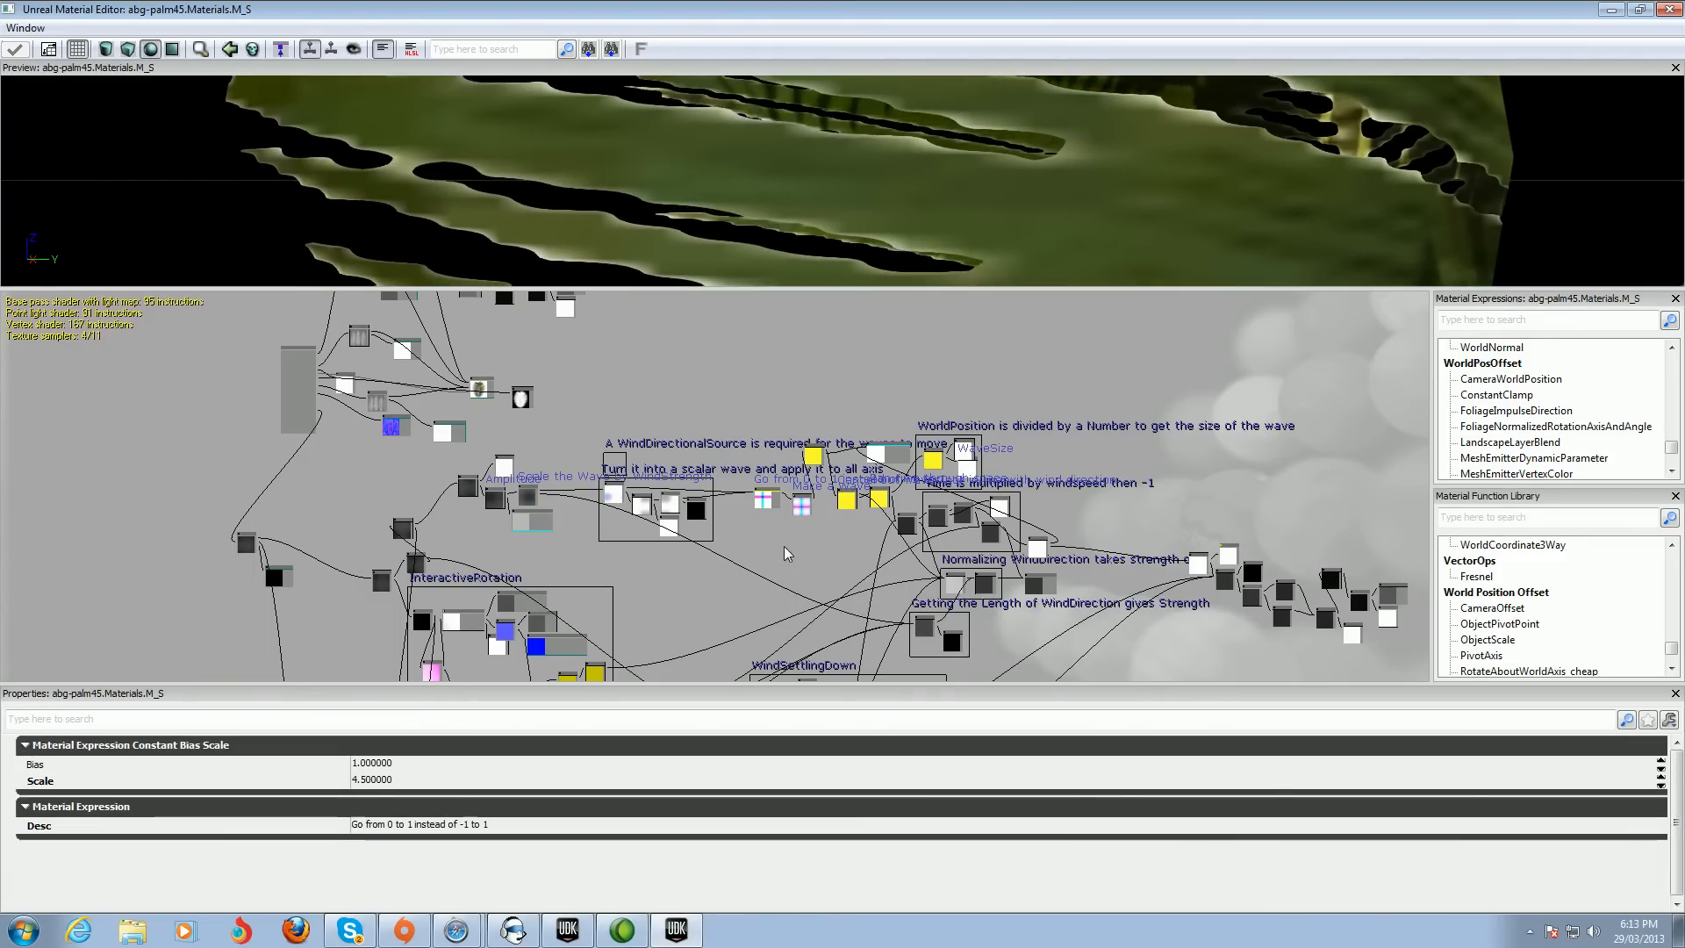
scroll(787, 550, "up", 3)
scroll(785, 544, "up", 2)
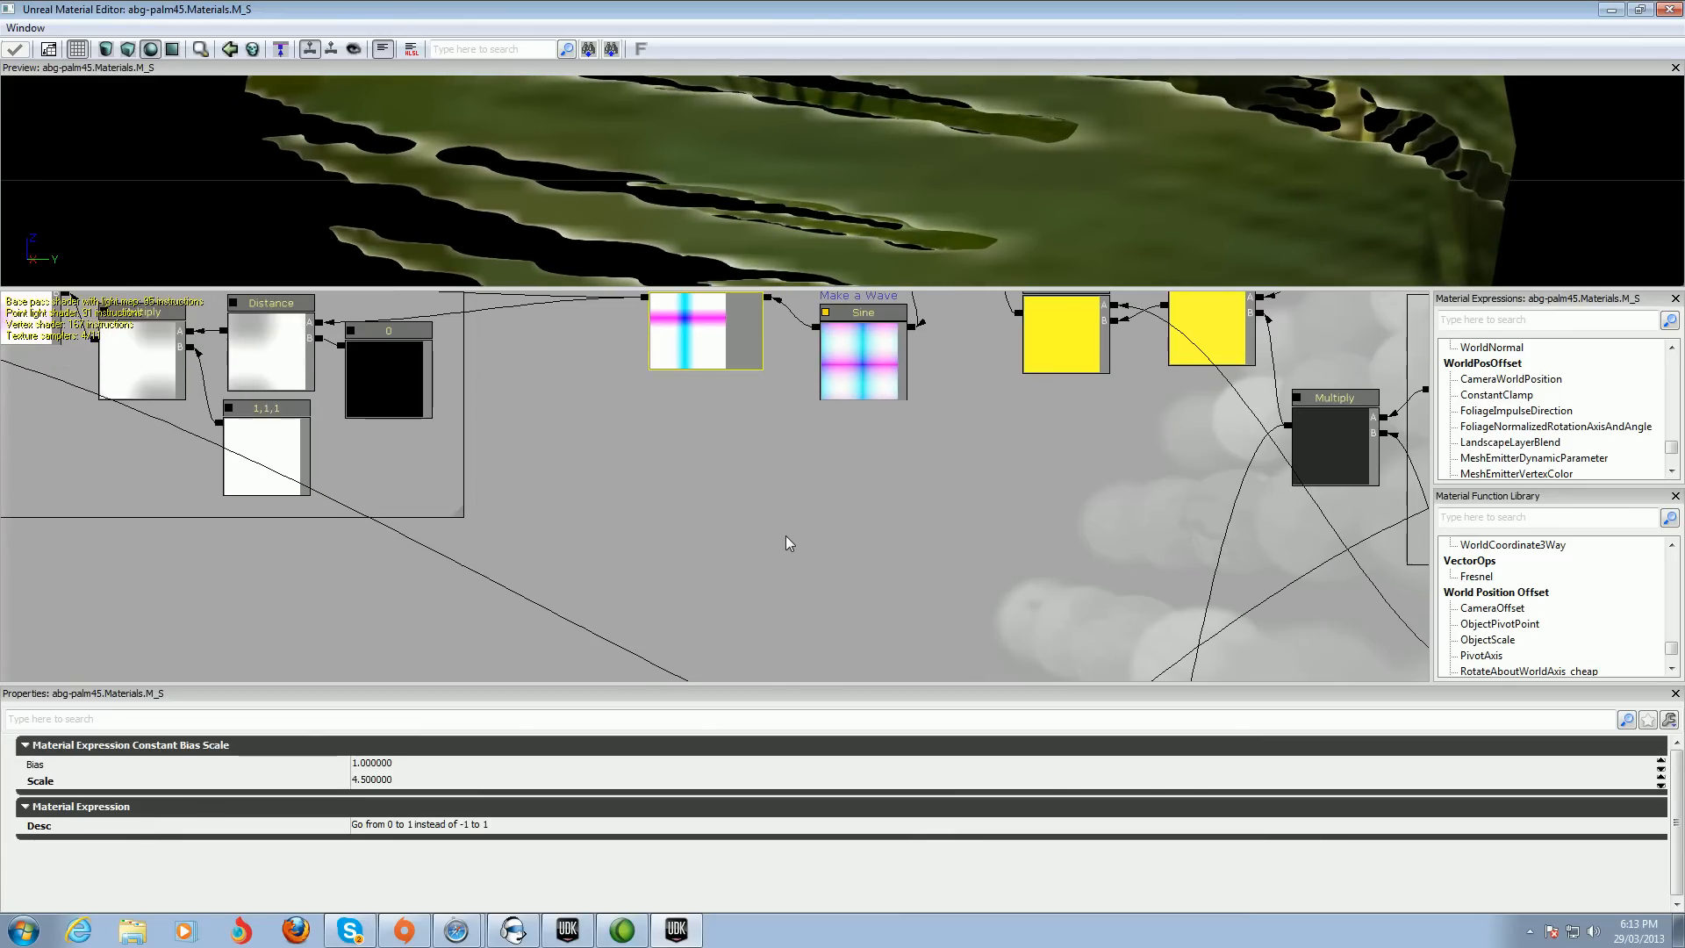
left_click_drag(785, 523, 836, 634)
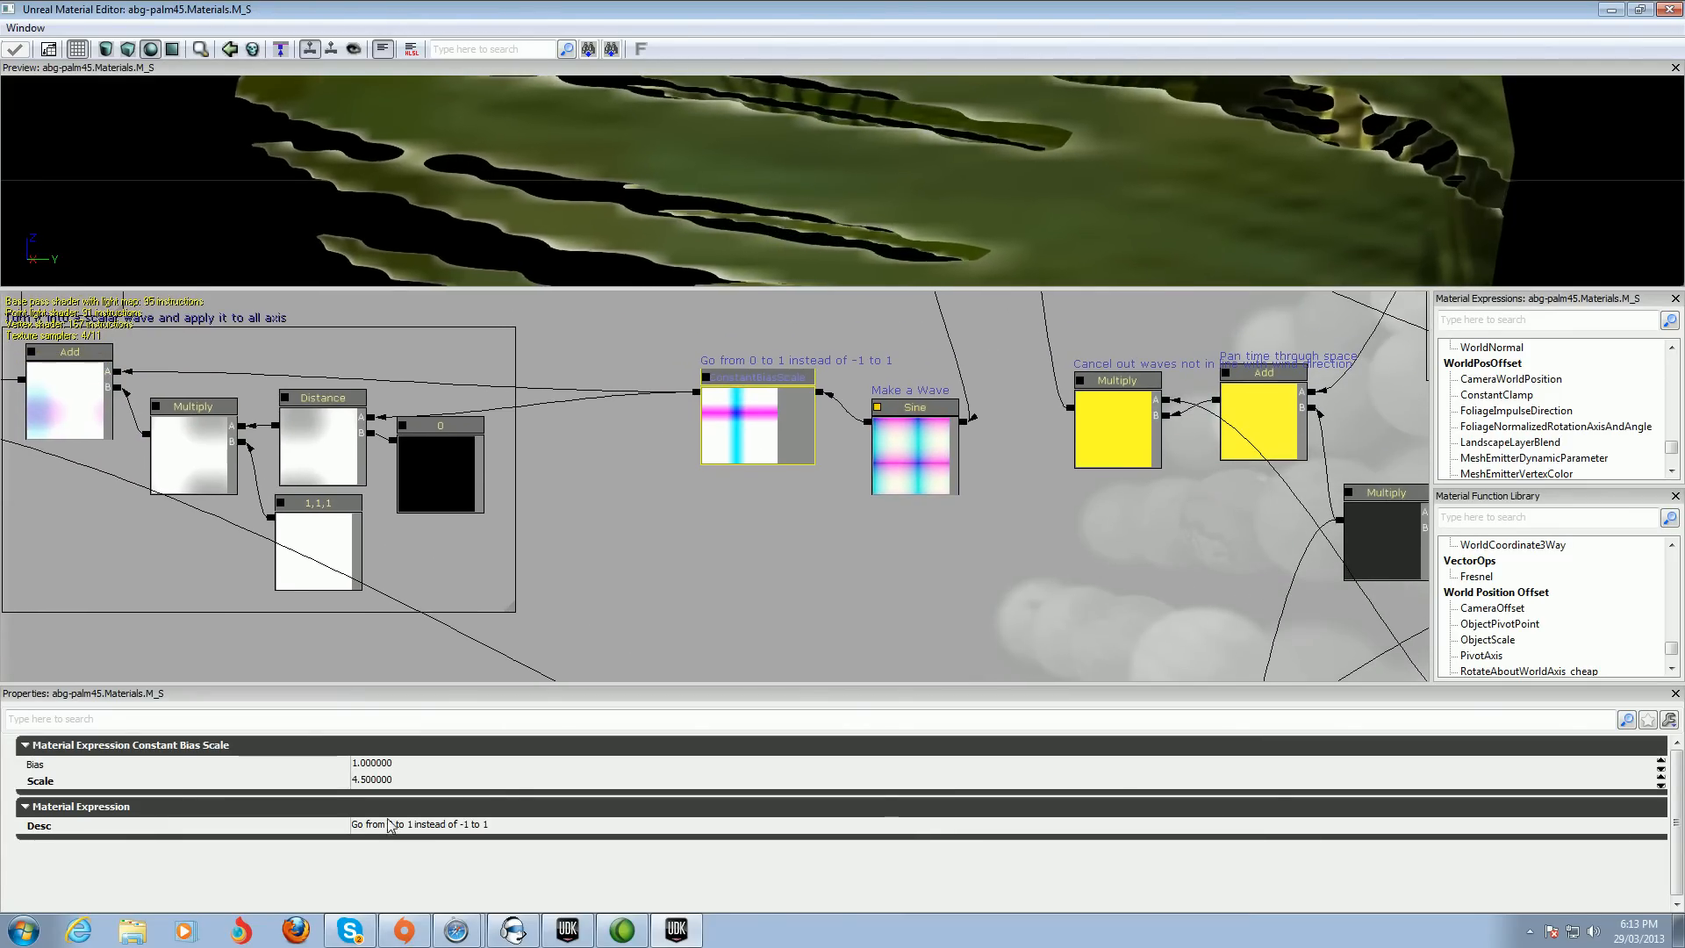
left_click(356, 780)
left_click(357, 781)
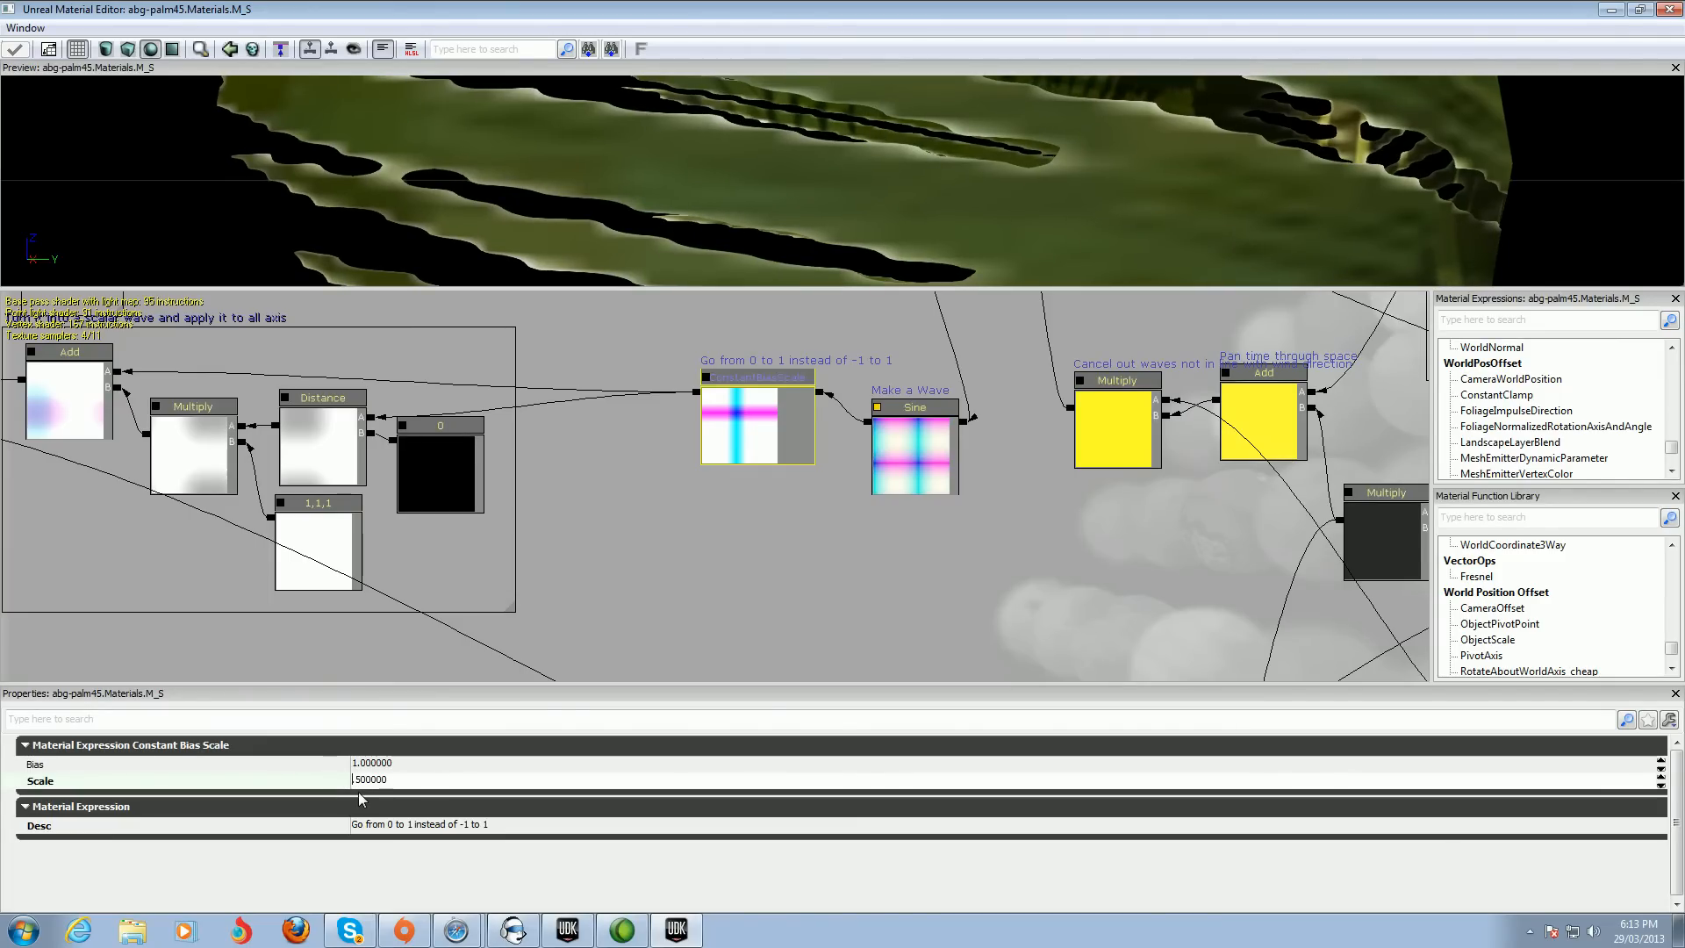
type("2")
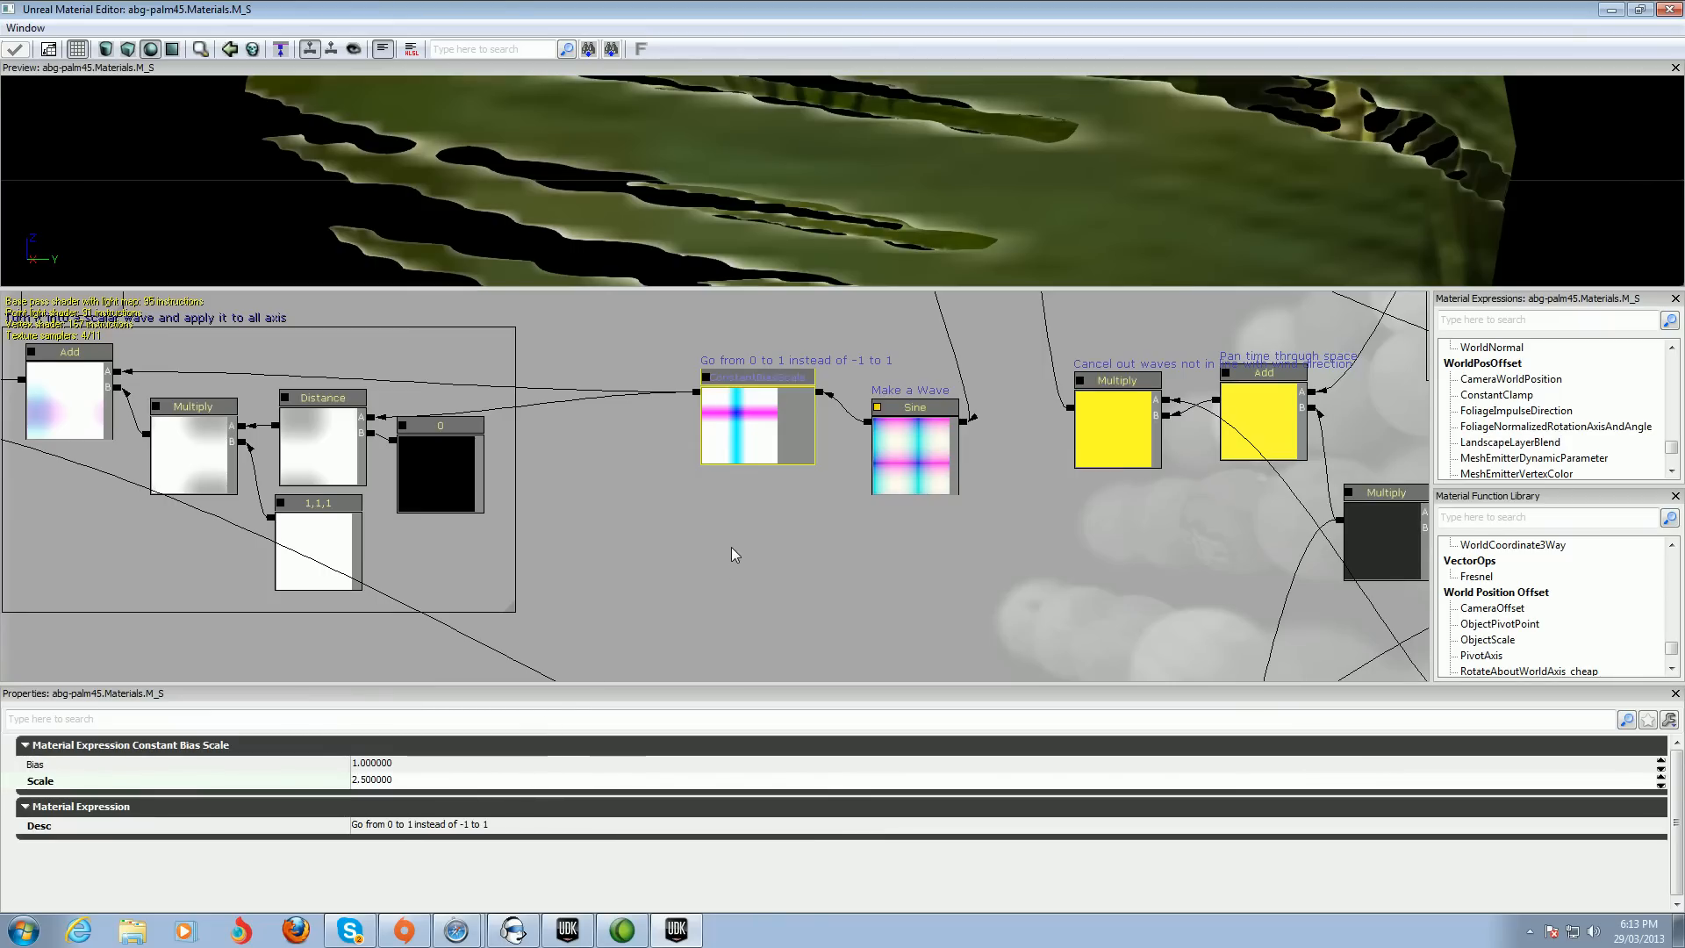
key("Return")
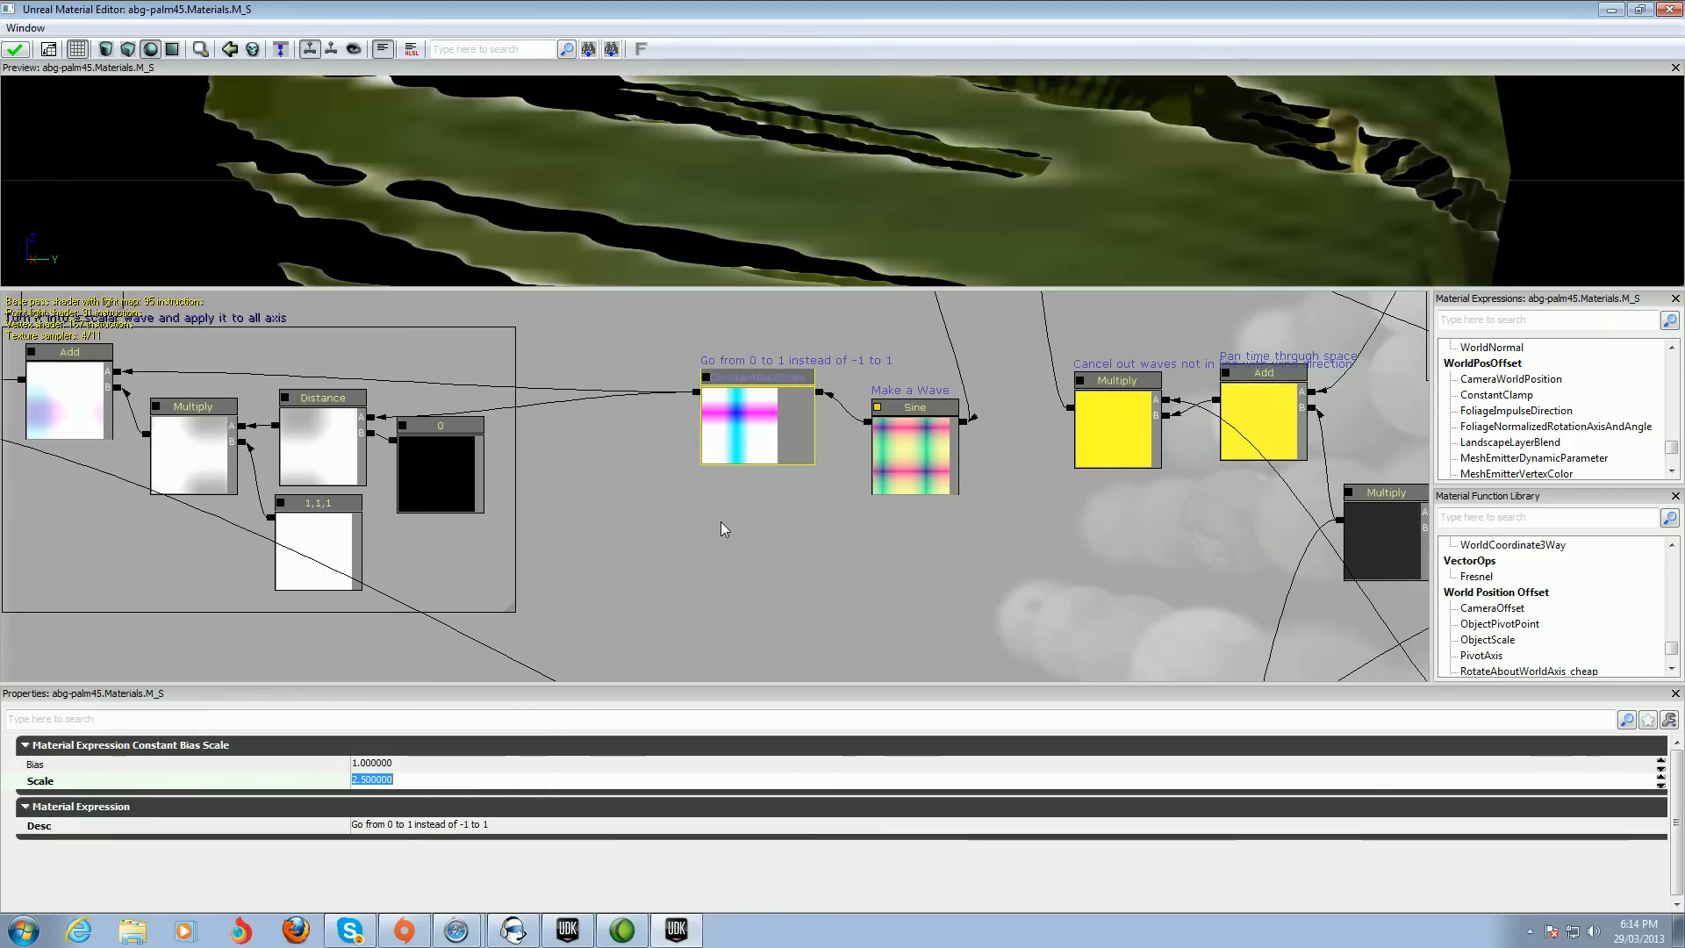
Apply the material changes and close the material editor window
left_click(16, 52)
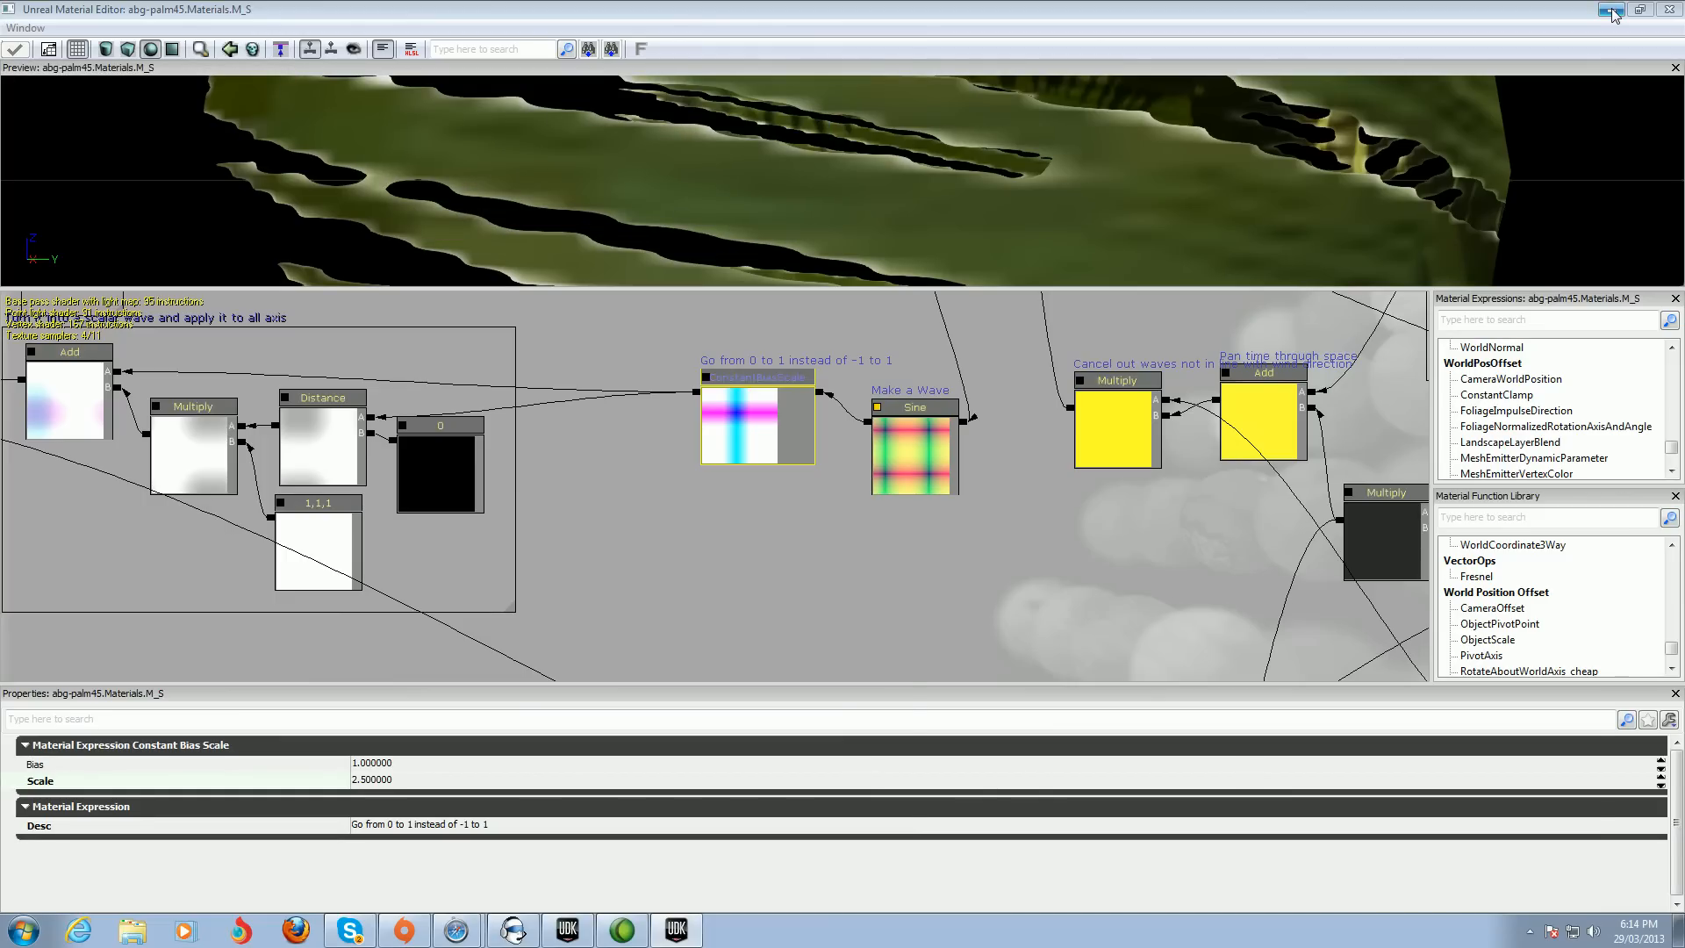
left_click(1612, 11)
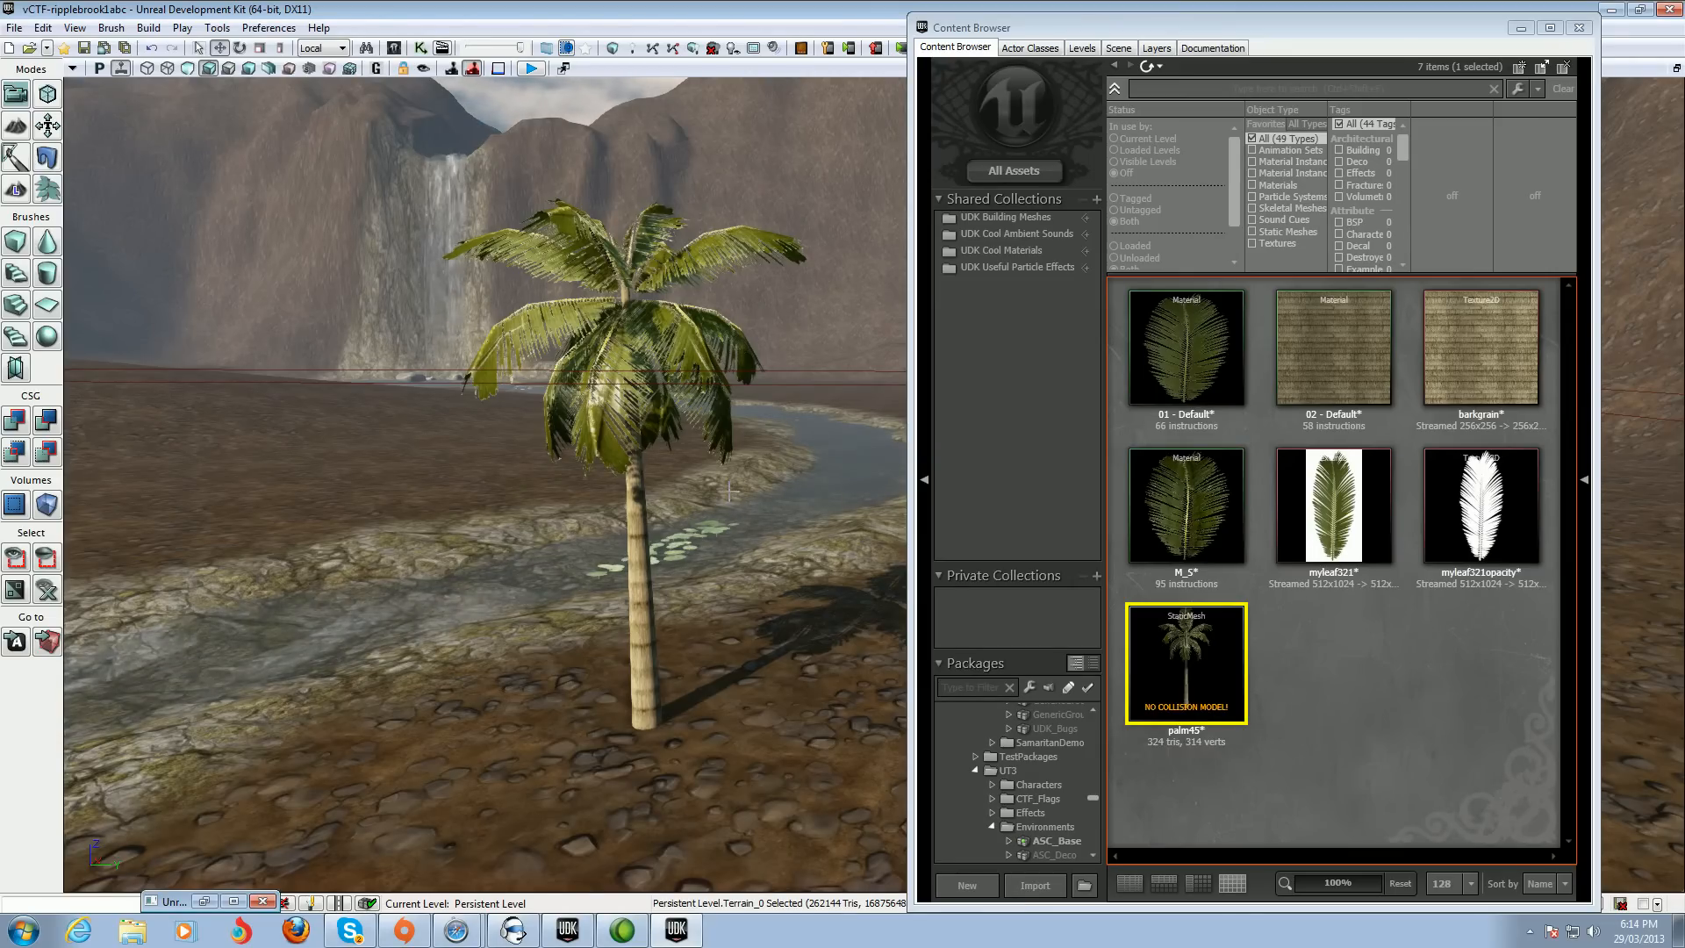
Add a WindDirectionalSource actor to the level on the ground near the palm tree
right_click_drag(712, 554, 790, 623)
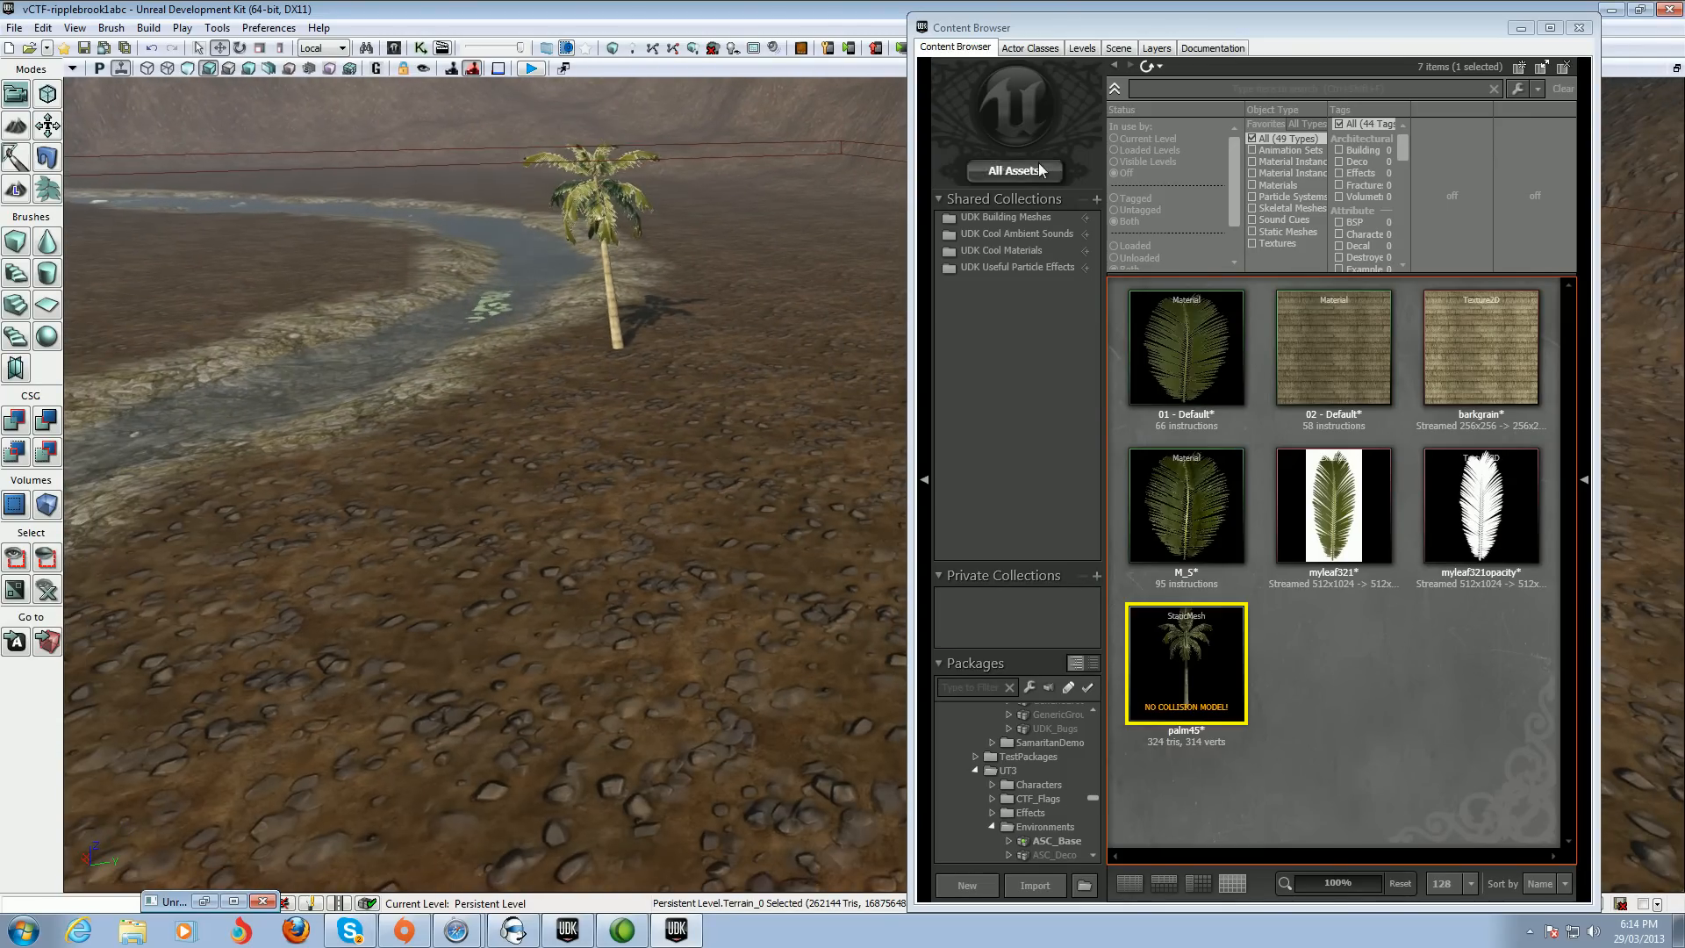
left_click(1030, 49)
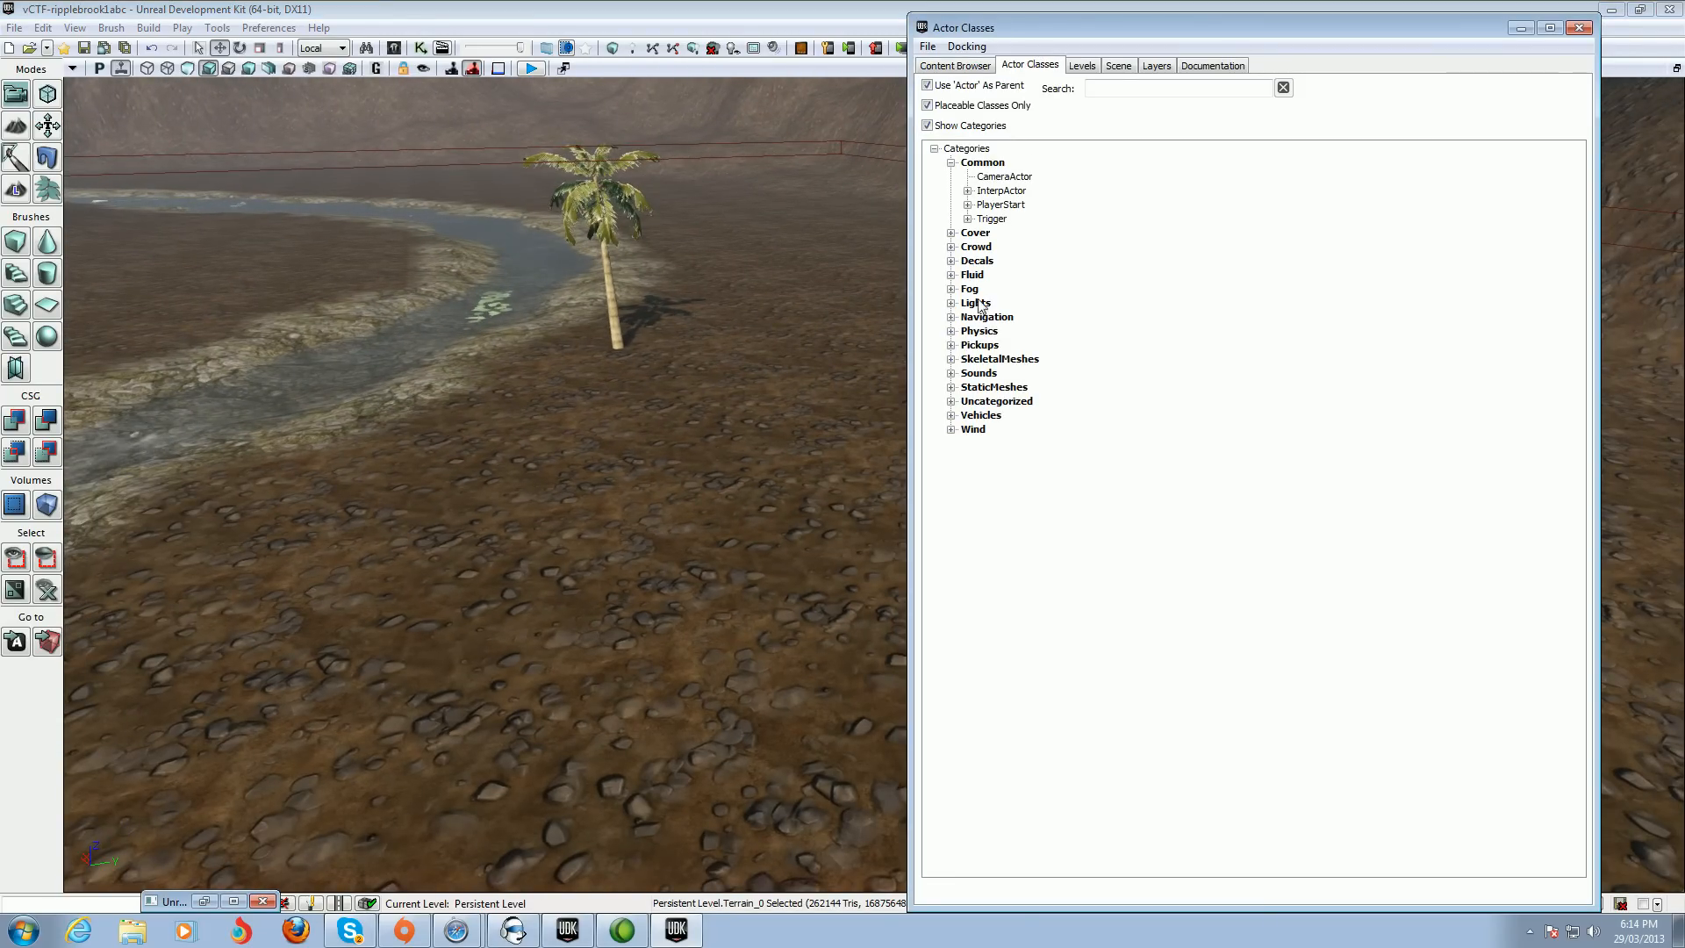
left_click(951, 430)
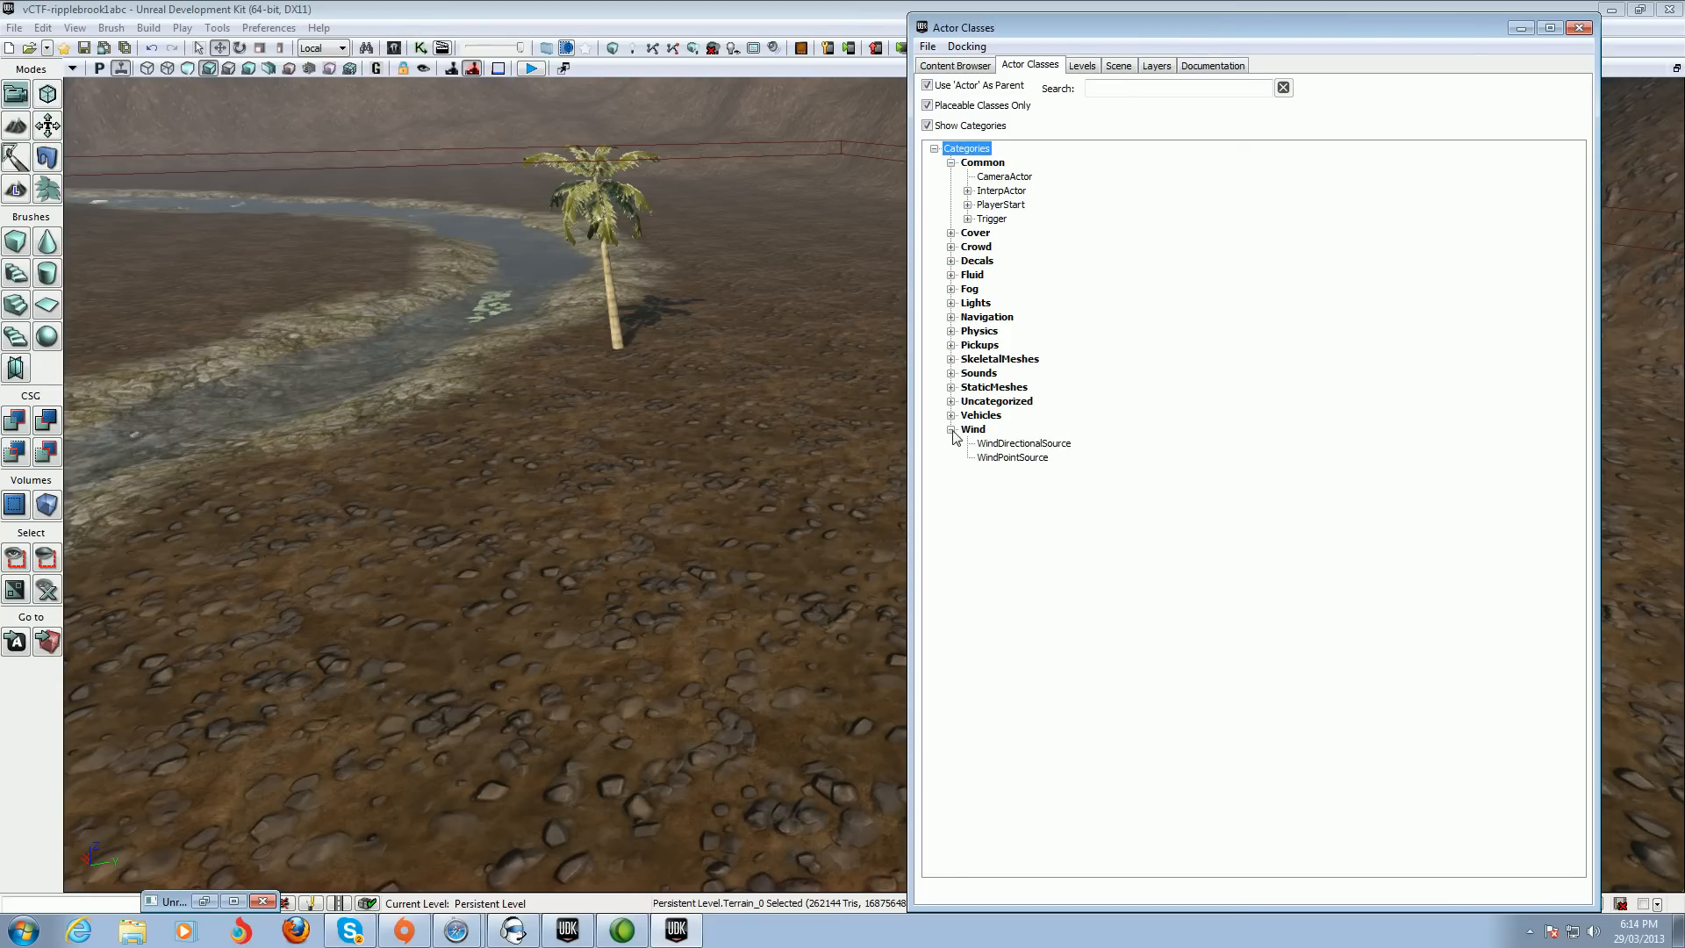
left_click(1001, 445)
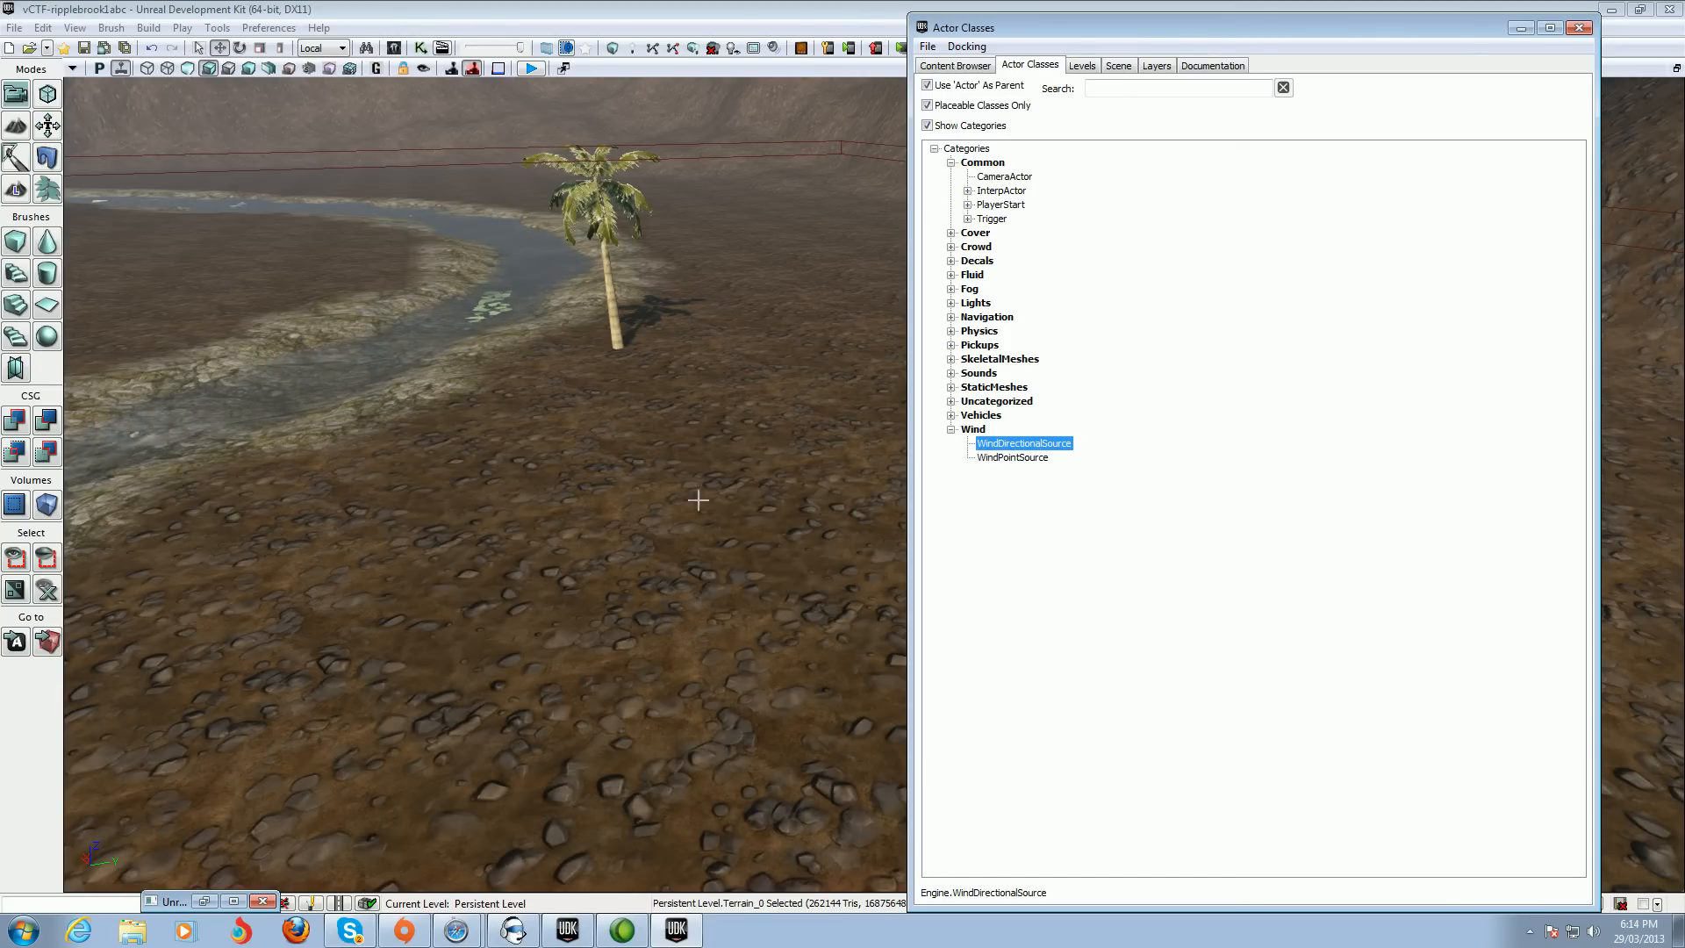
right_click(648, 562)
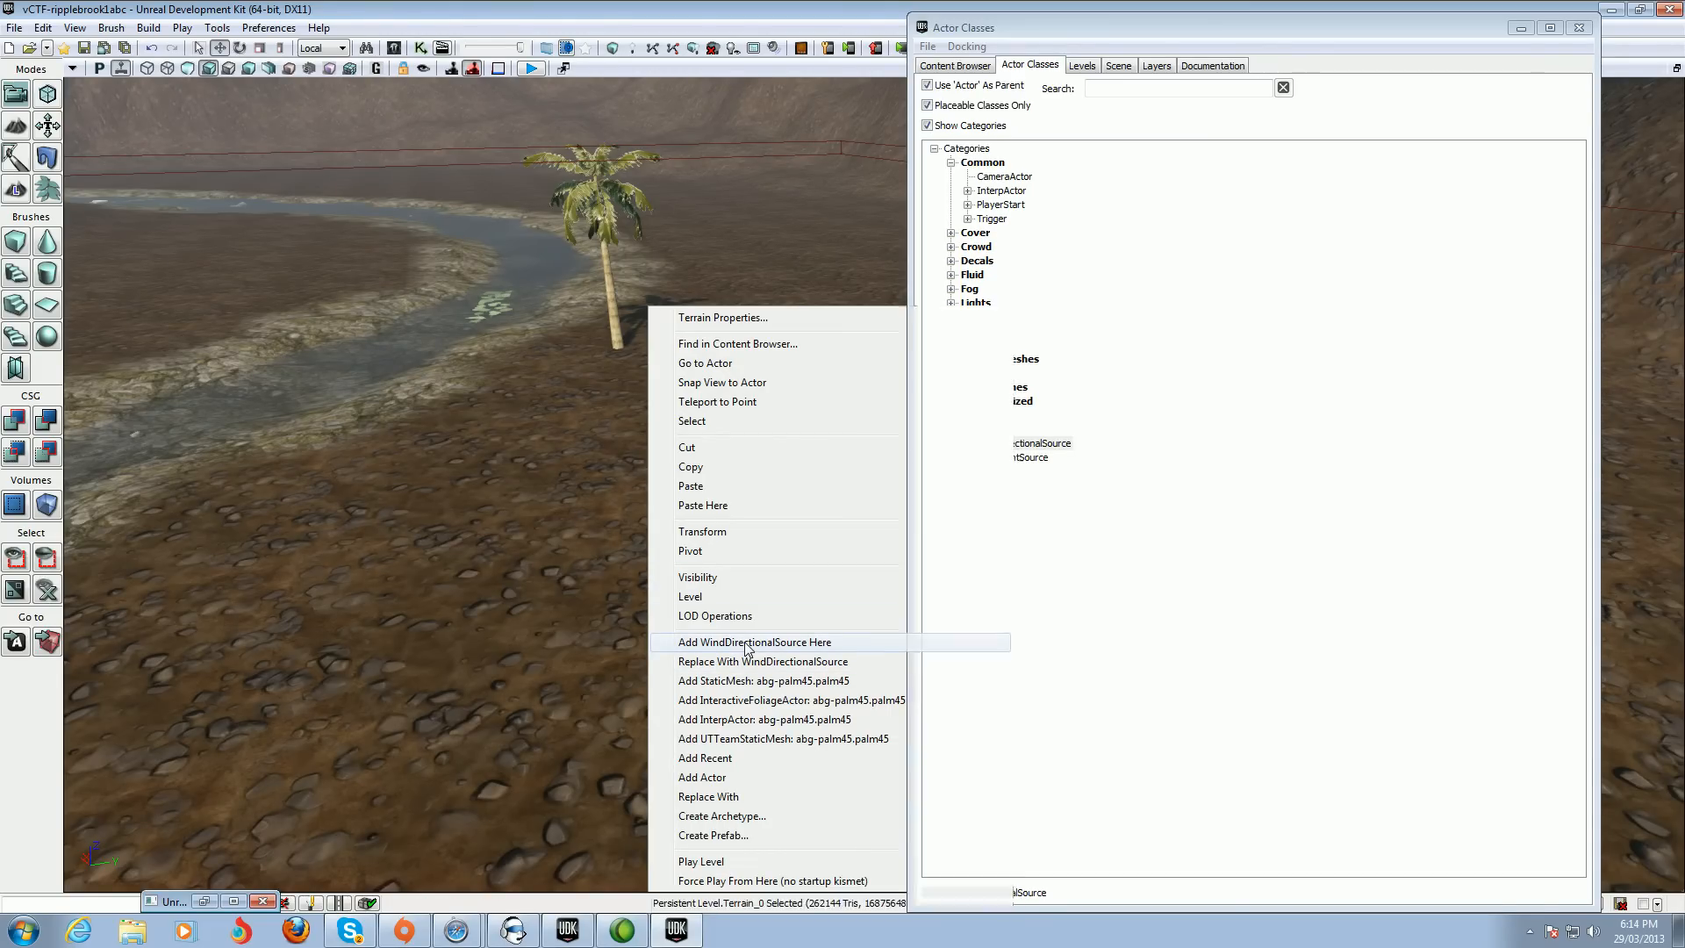
left_click(747, 647)
right_click_drag(749, 576, 753, 498)
key("w")
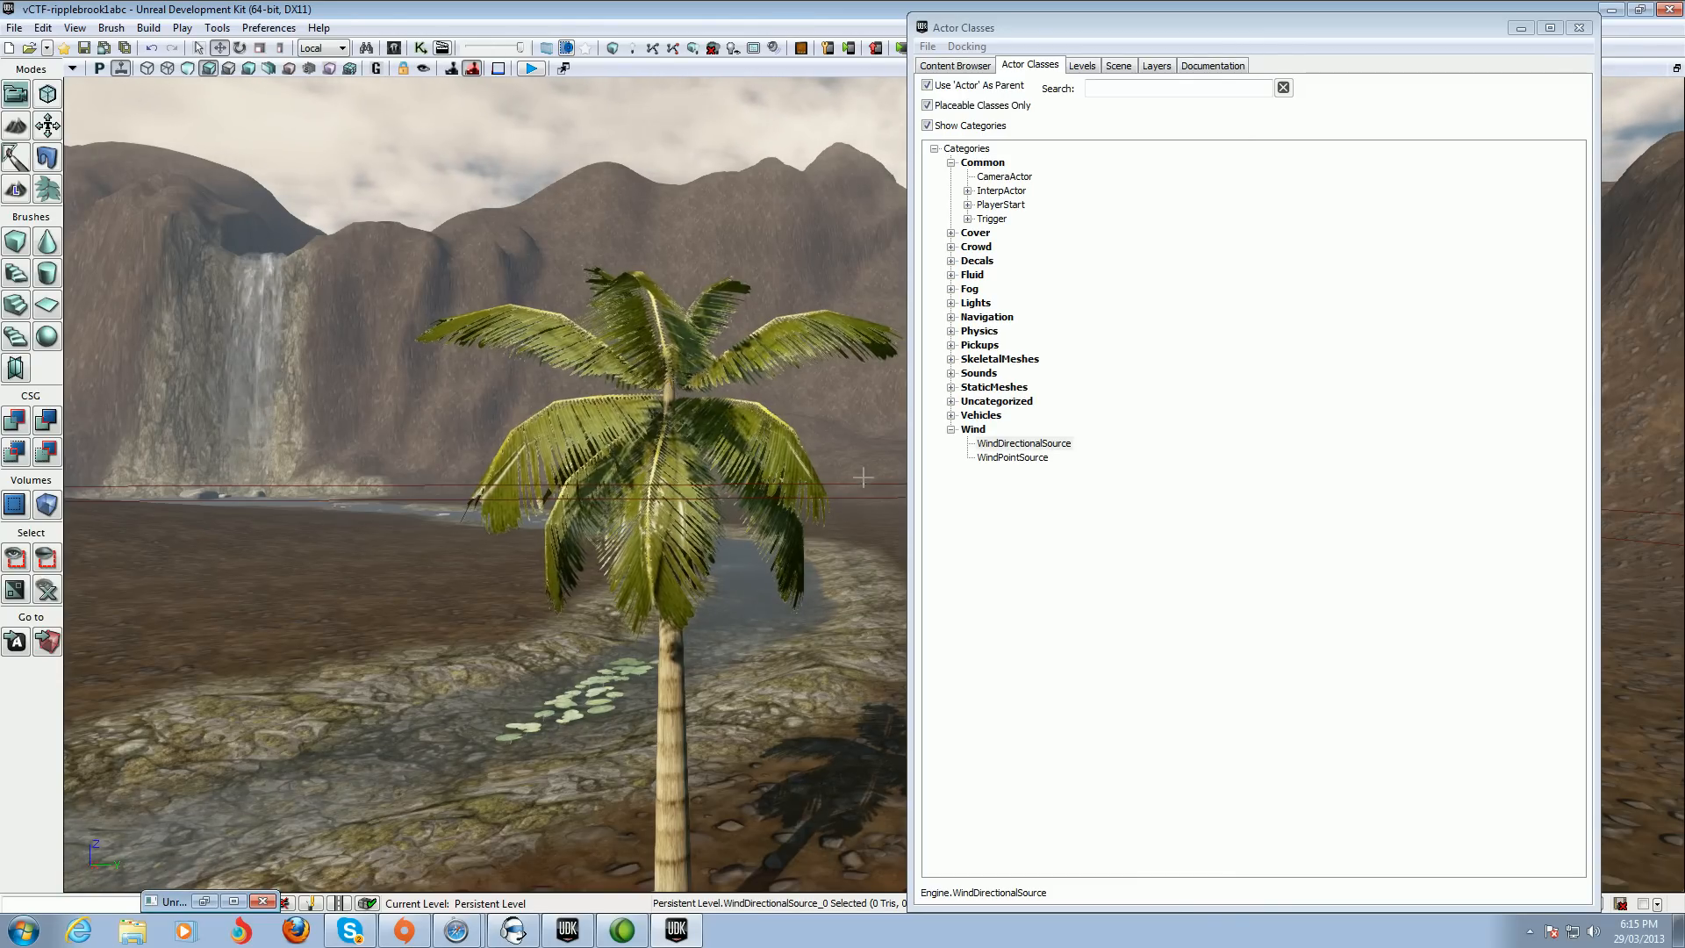
left_click(1529, 932)
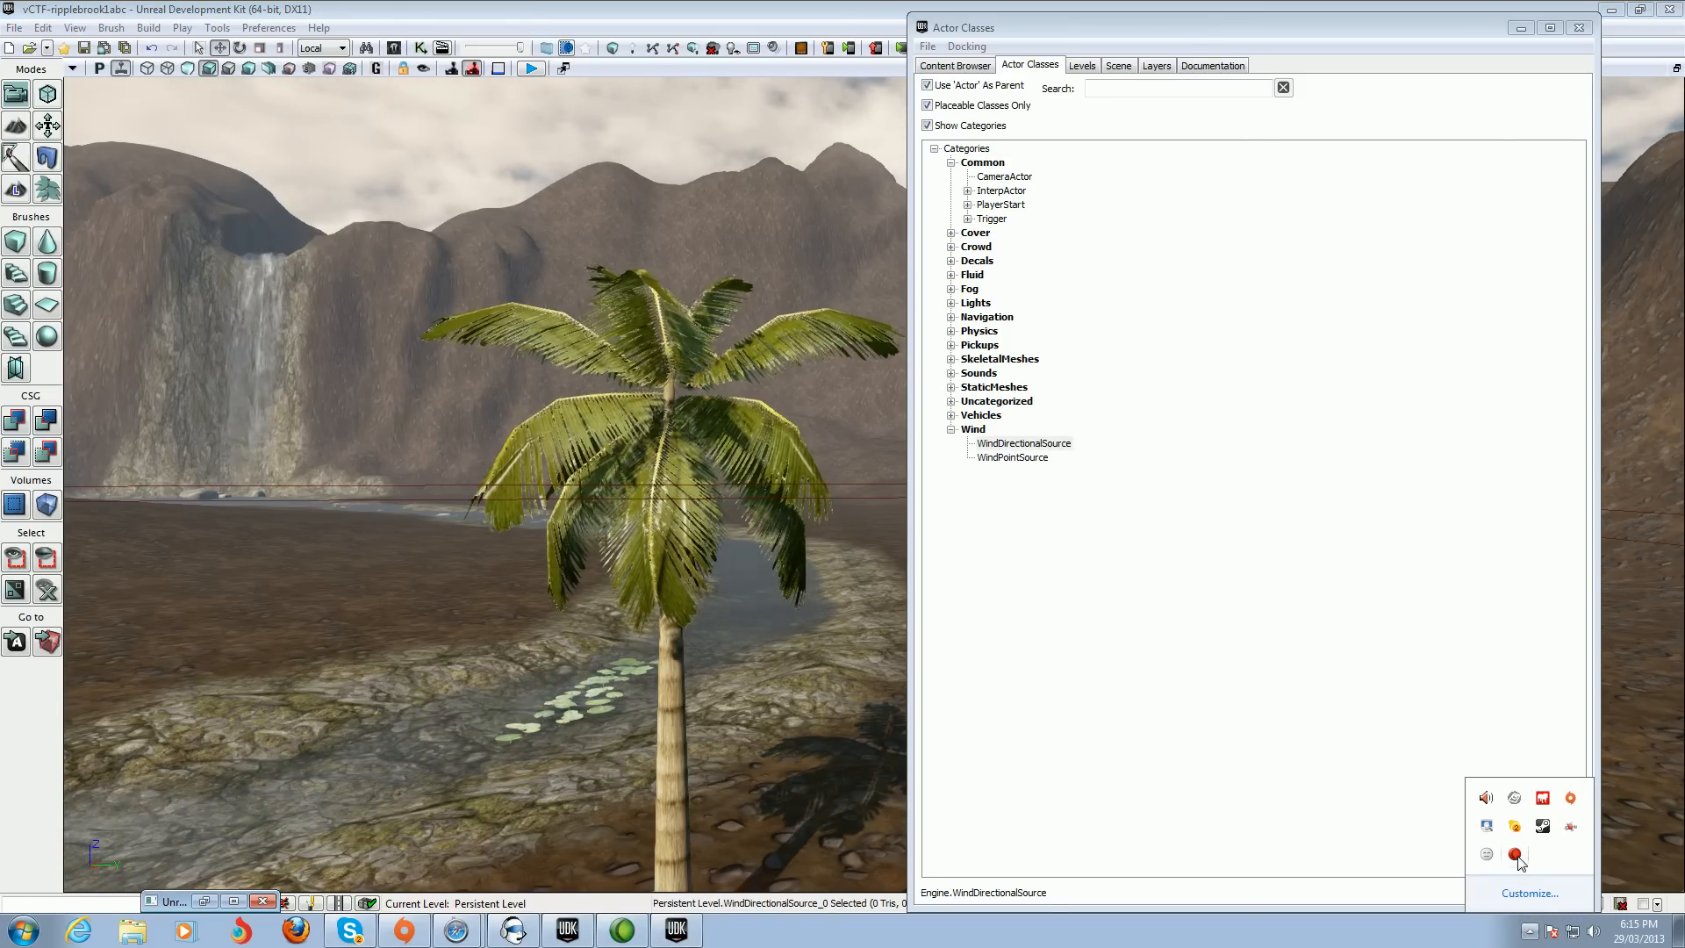